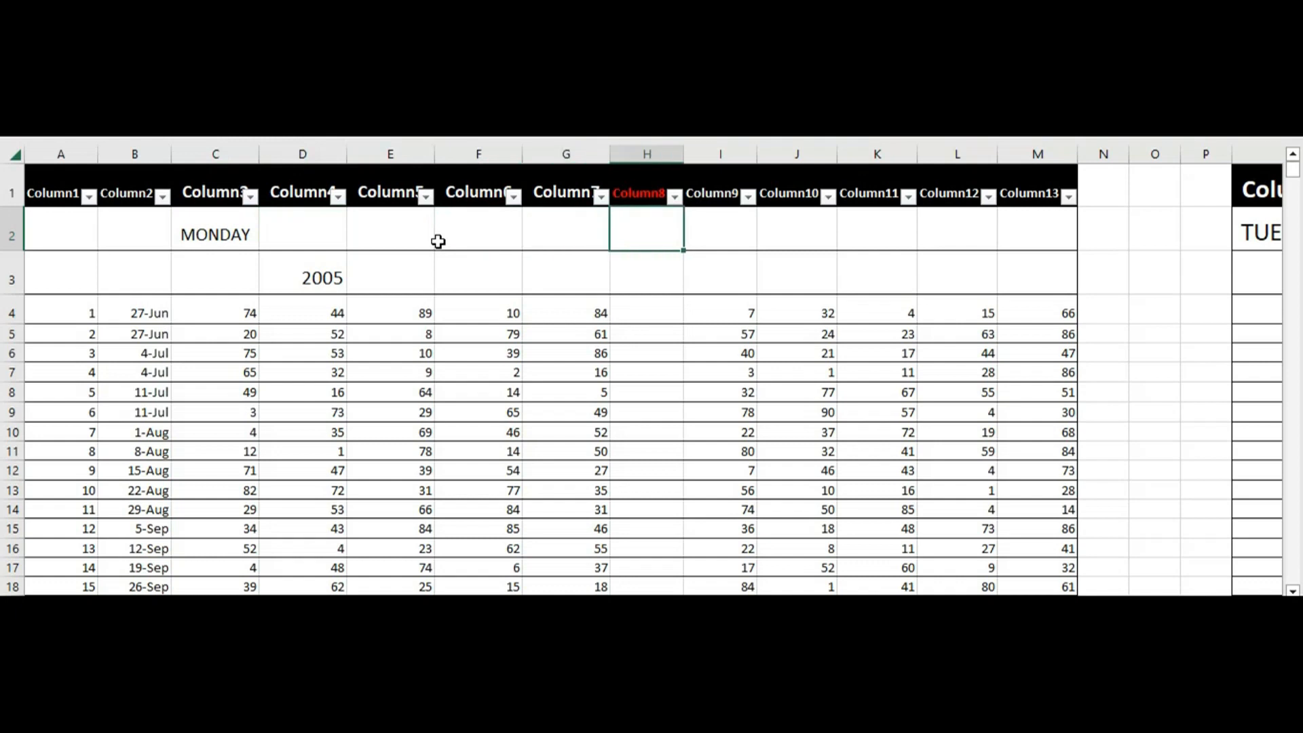
pyautogui.press('Down')
pyautogui.press('Down')
pyautogui.press('Down')
pyautogui.press('Down')
pyautogui.press('Down')
pyautogui.press('Down')
pyautogui.press('Down')
pyautogui.press('Down')
pyautogui.press('Down')
pyautogui.press('Down')
pyautogui.press('Down')
pyautogui.press('Down')
pyautogui.press('Down')
pyautogui.press('Down')
pyautogui.press('Down')
pyautogui.press('Down')
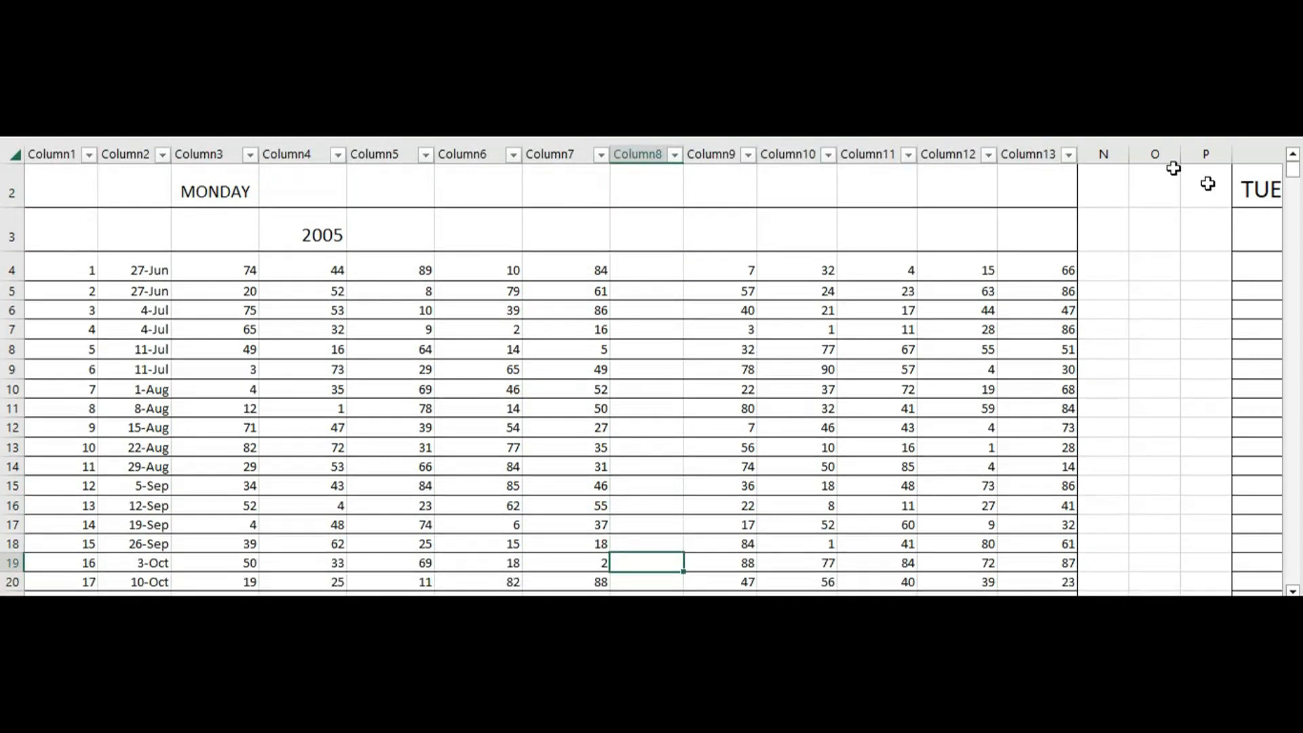
# Examine the rows of the Monday table from the 2005 entries down to the first 2007 entries
pyautogui.press('Down')
pyautogui.press('Down')
pyautogui.press('Down')
pyautogui.press('Down')
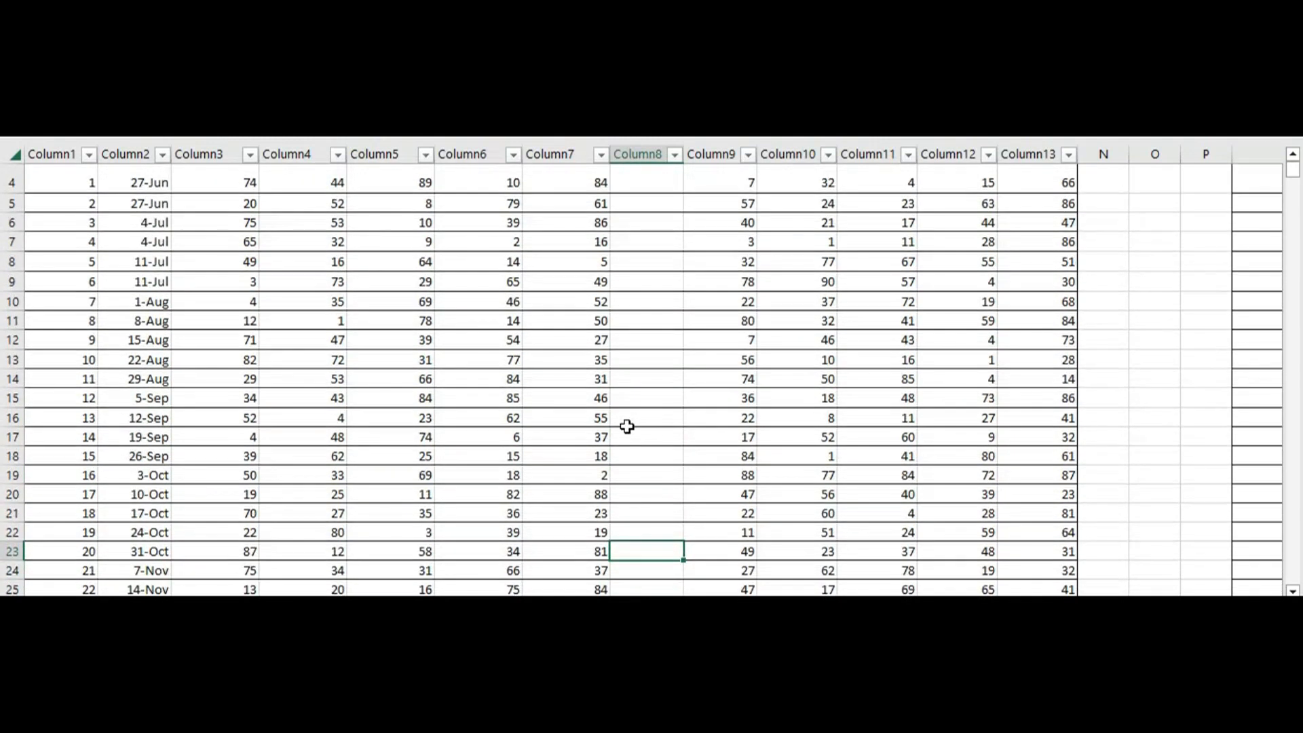
pyautogui.press('Down')
pyautogui.press('Down')
pyautogui.press('Down')
pyautogui.press('Down')
pyautogui.press('Down')
pyautogui.press('Down')
pyautogui.press('Down')
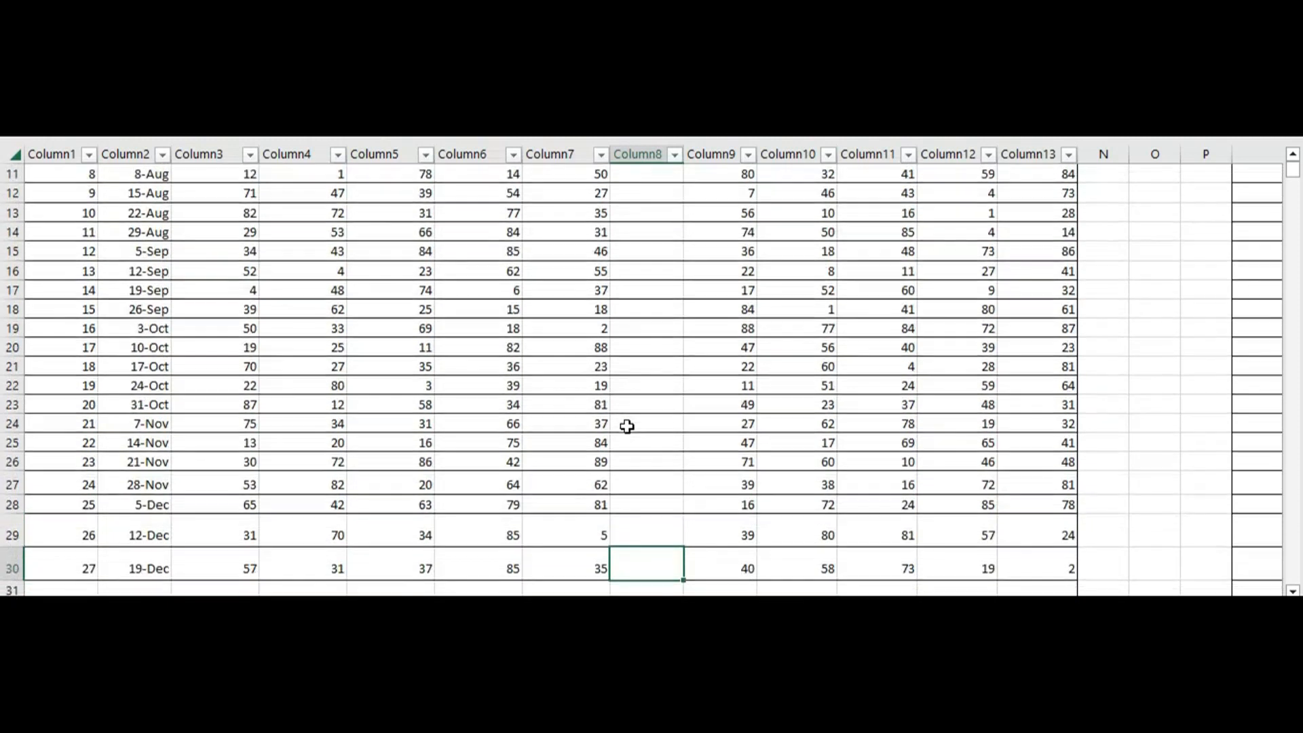
pyautogui.press('Down')
pyautogui.press('Down')
pyautogui.press('Down')
pyautogui.press('Down')
pyautogui.press('Down')
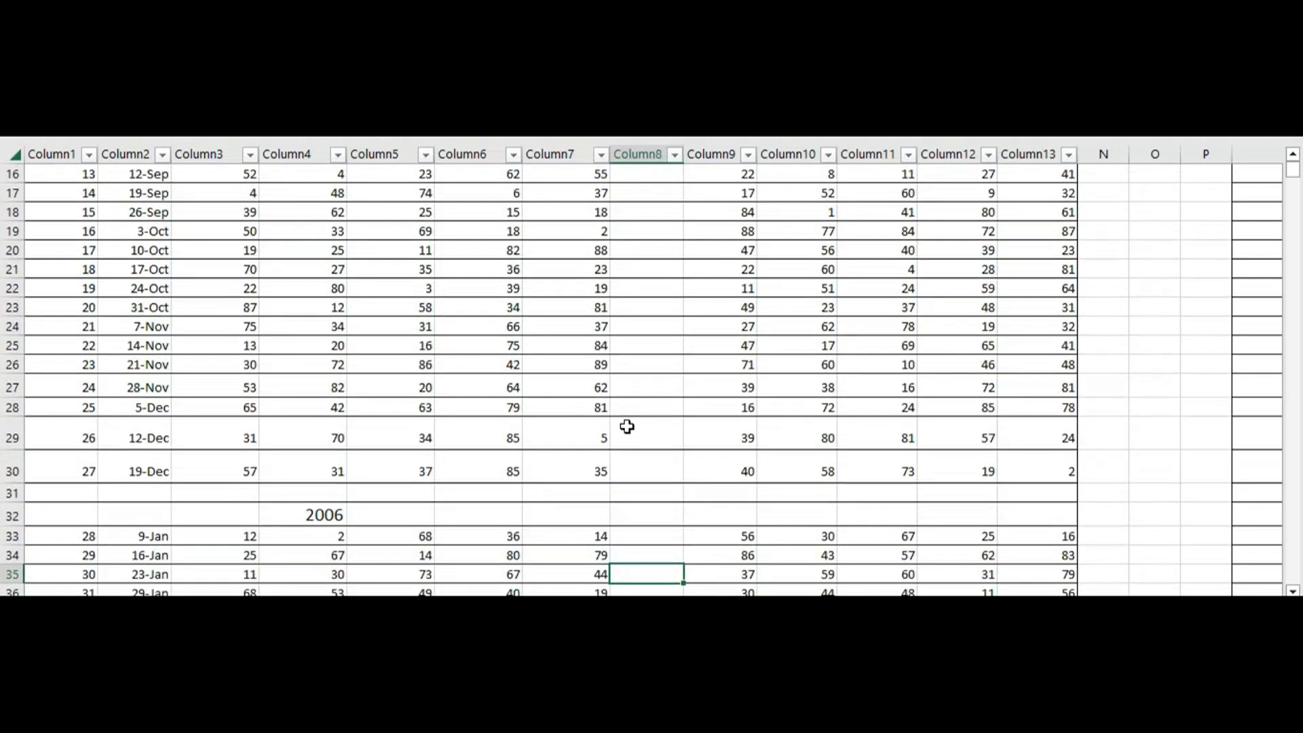
pyautogui.press('Down')
pyautogui.press('Down')
pyautogui.press('Down')
pyautogui.press('Down')
pyautogui.press('Down')
pyautogui.press('Down')
pyautogui.press('Down')
pyautogui.press('Down')
pyautogui.press('Down')
pyautogui.press('Down')
pyautogui.press('Down')
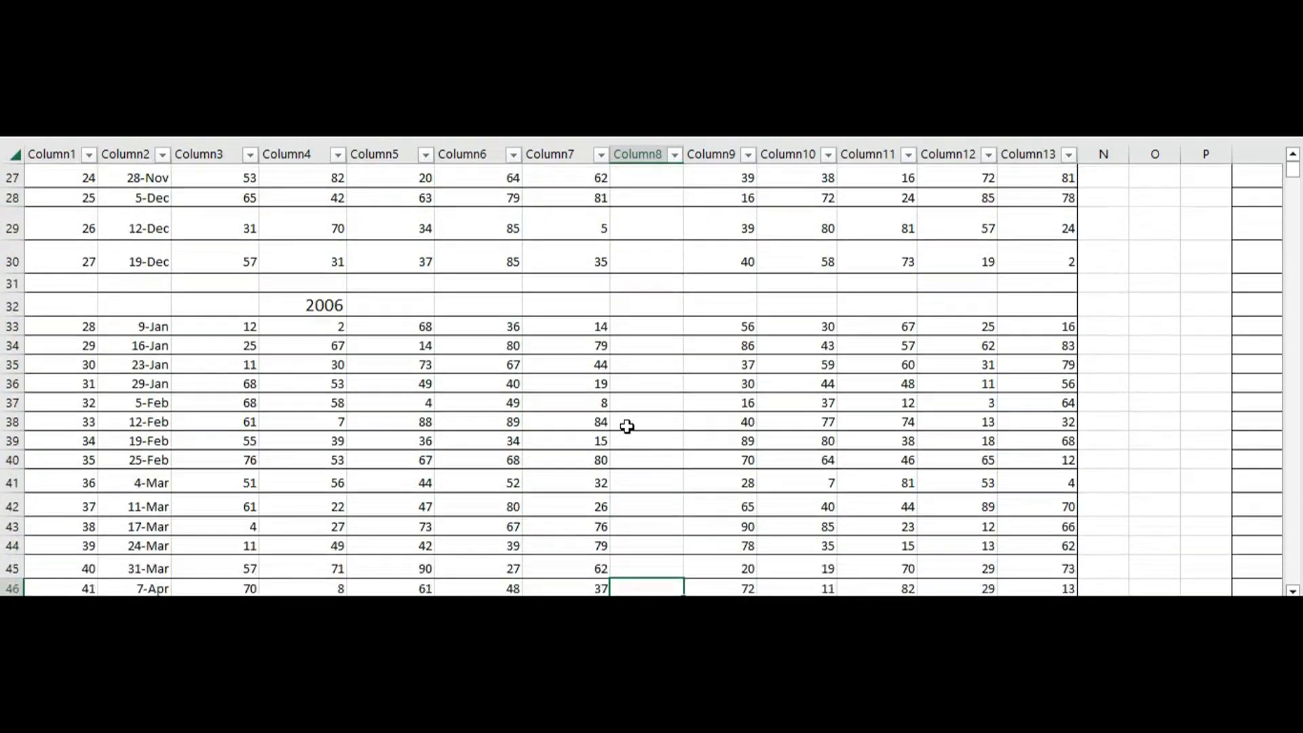
pyautogui.press('Down')
pyautogui.press('Down')
pyautogui.press('Down')
pyautogui.press('Down')
pyautogui.press('Down')
pyautogui.press('Down')
pyautogui.press('Down')
pyautogui.press('Down')
pyautogui.press('Down')
pyautogui.press('Down')
pyautogui.press('Down')
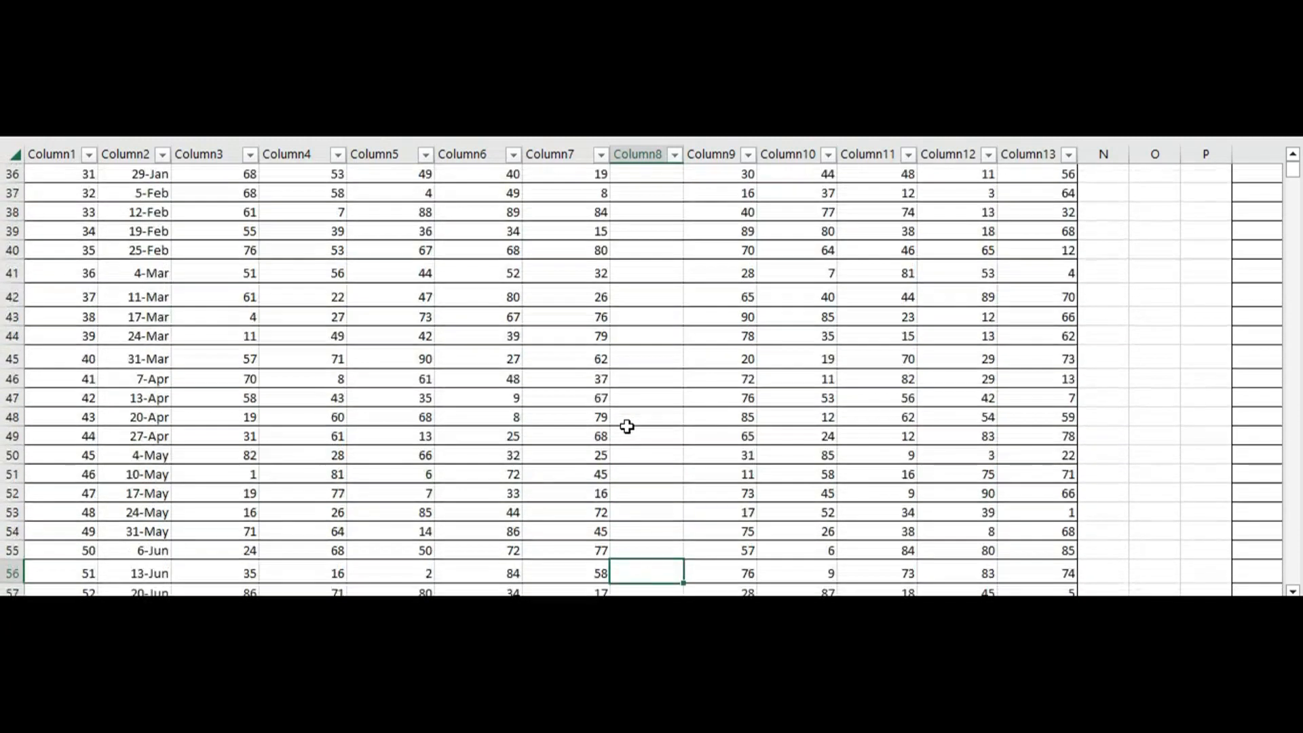
pyautogui.press('Down')
pyautogui.press('Down')
pyautogui.press('Down')
pyautogui.press('Down')
pyautogui.press('Down')
pyautogui.press('Down')
pyautogui.press('Down')
pyautogui.press('Down')
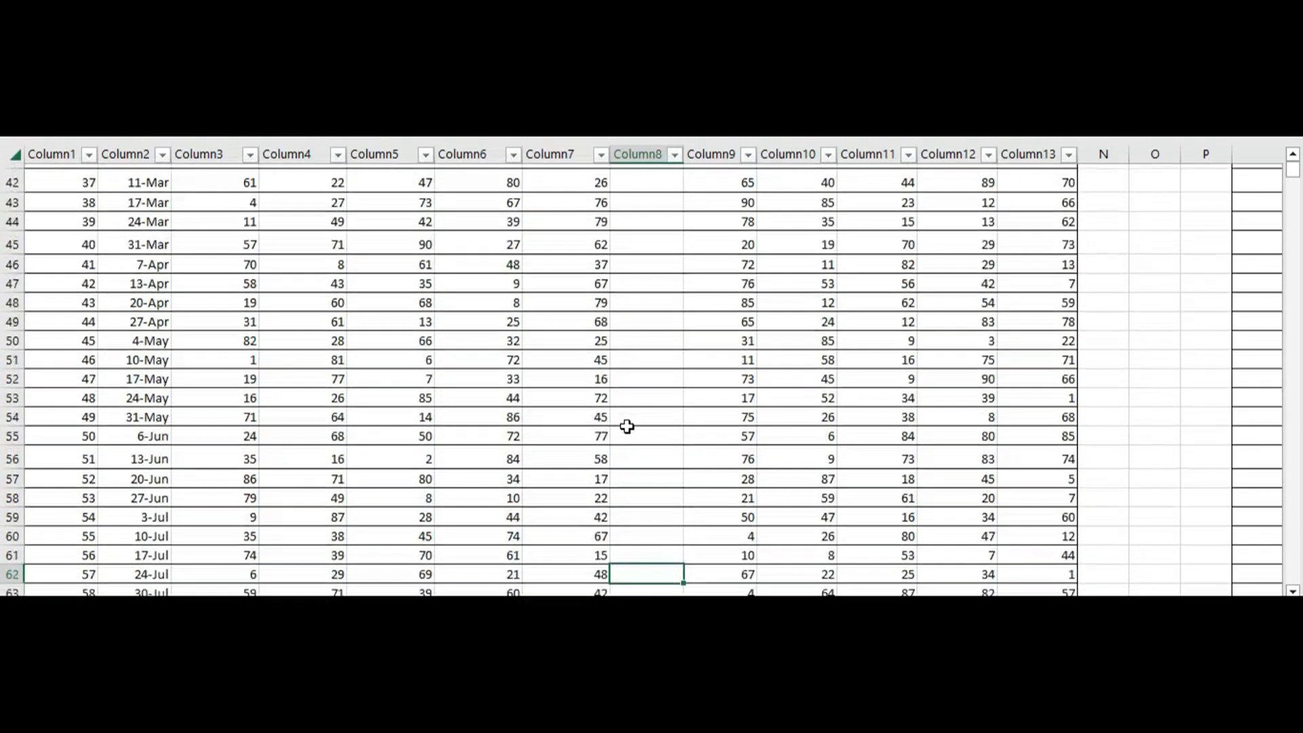
pyautogui.press('Down')
pyautogui.press('Down')
pyautogui.press('Down')
pyautogui.press('Down')
pyautogui.press('Down')
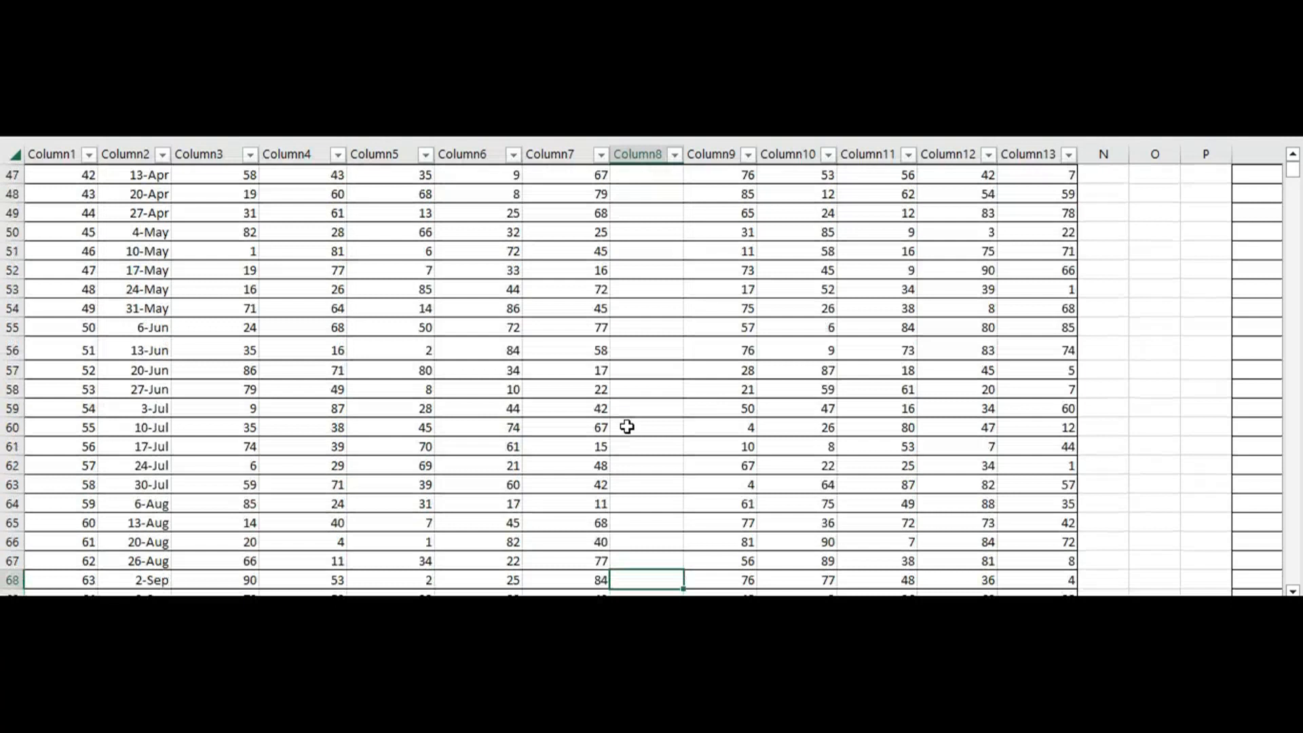
pyautogui.press('Down')
pyautogui.press('Down')
pyautogui.press('Down')
pyautogui.press('Down')
pyautogui.press('Down')
pyautogui.press('Down')
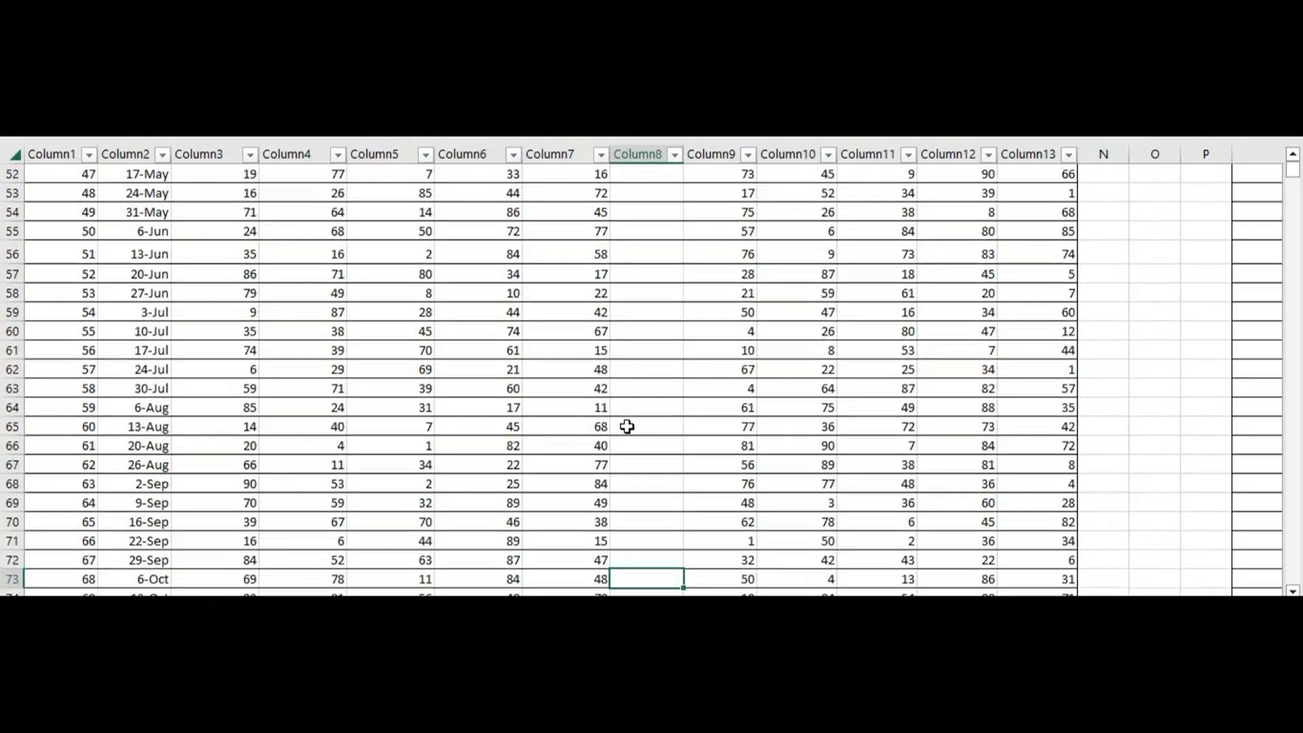
pyautogui.press('Down')
pyautogui.press('Down')
pyautogui.press('Down')
pyautogui.press('Down')
pyautogui.press('Down')
pyautogui.press('Down')
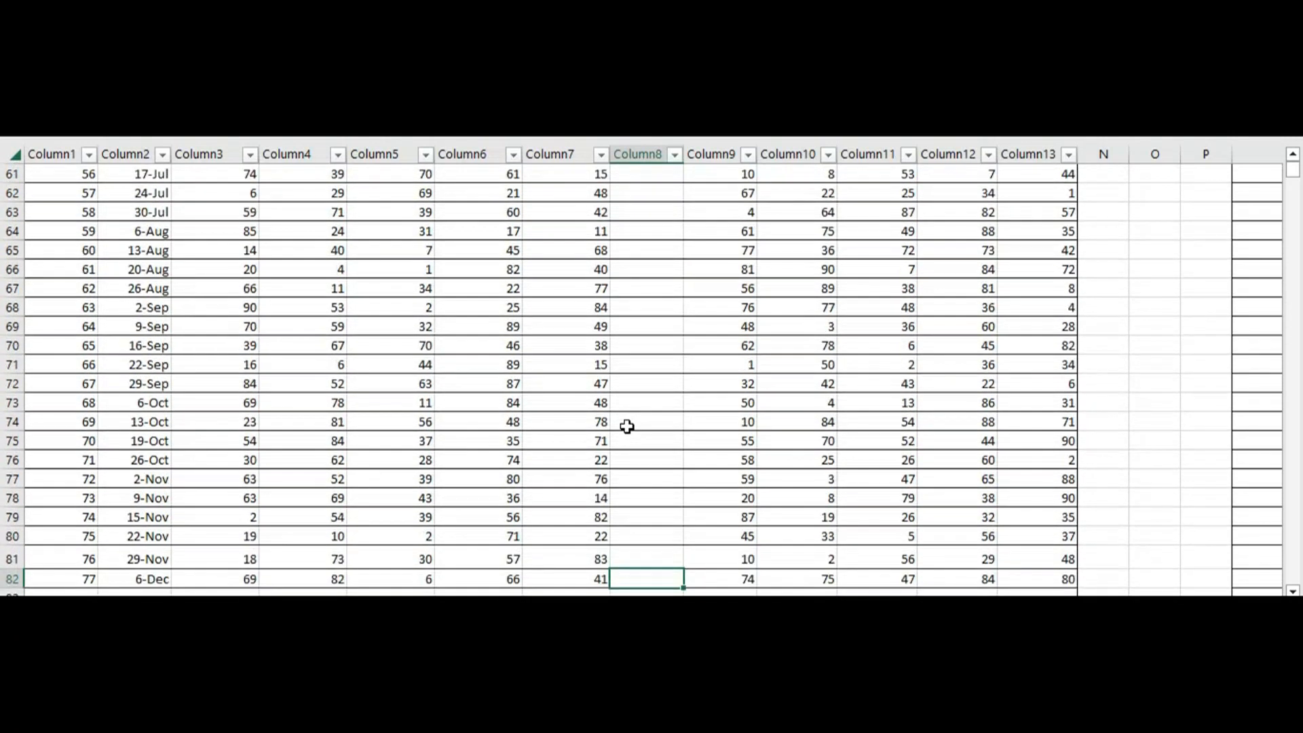
pyautogui.press('Down')
pyautogui.press('Down')
pyautogui.press('Down')
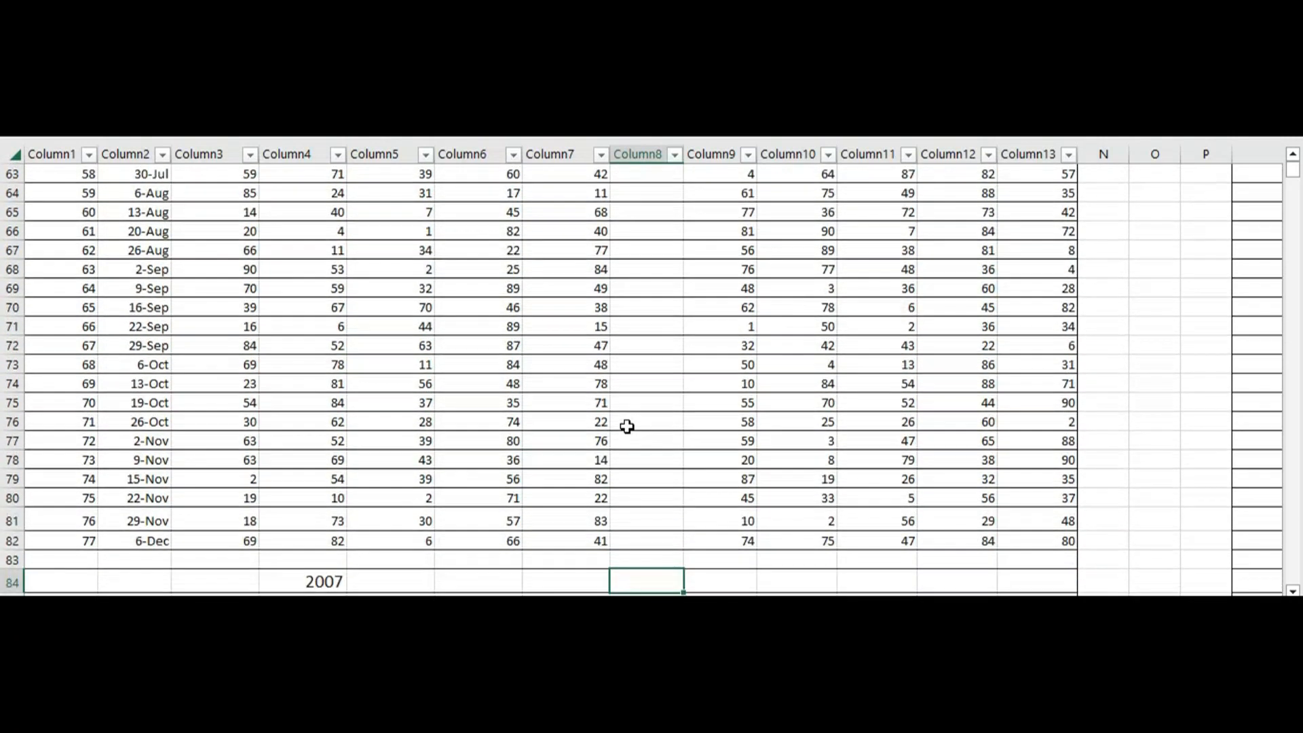
pyautogui.press('Down')
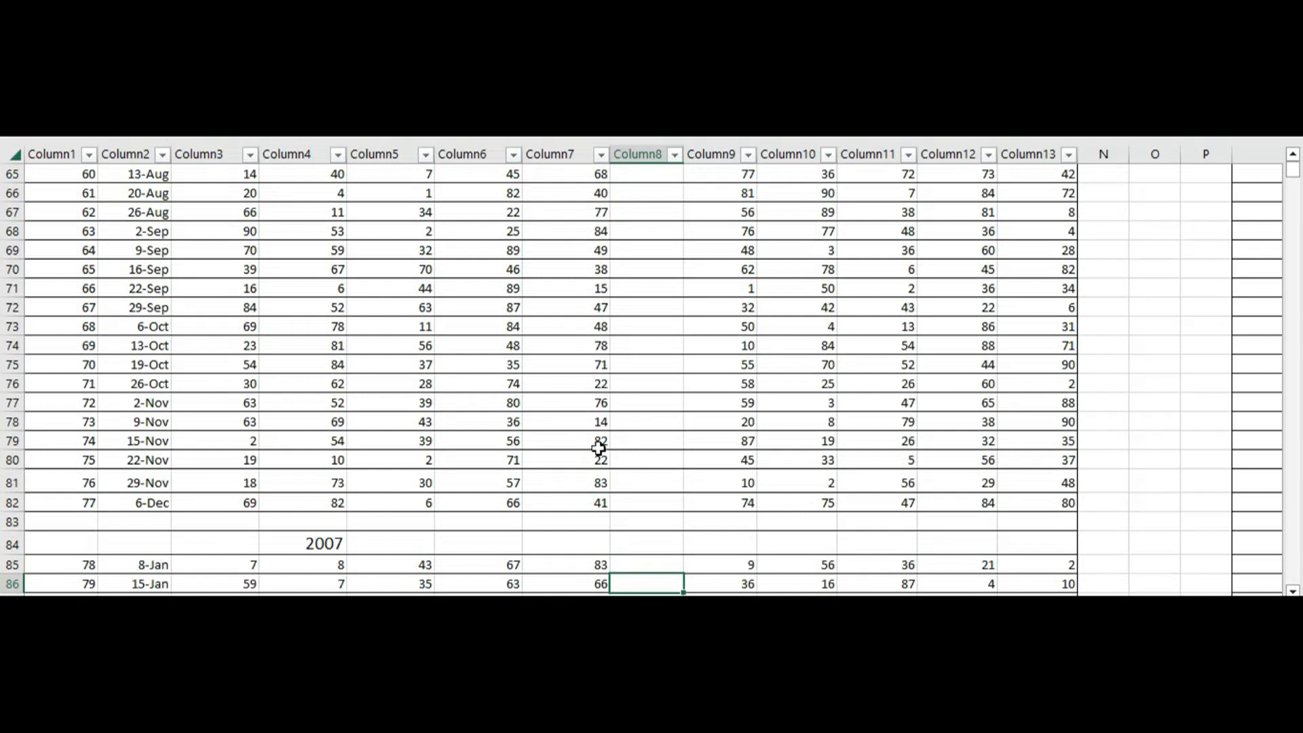
pyautogui.press('Down')
pyautogui.press('Down')
# Check the final 2023 rows of the Monday table and return to its header row
pyautogui.hotkey('ctrl', 'Down')
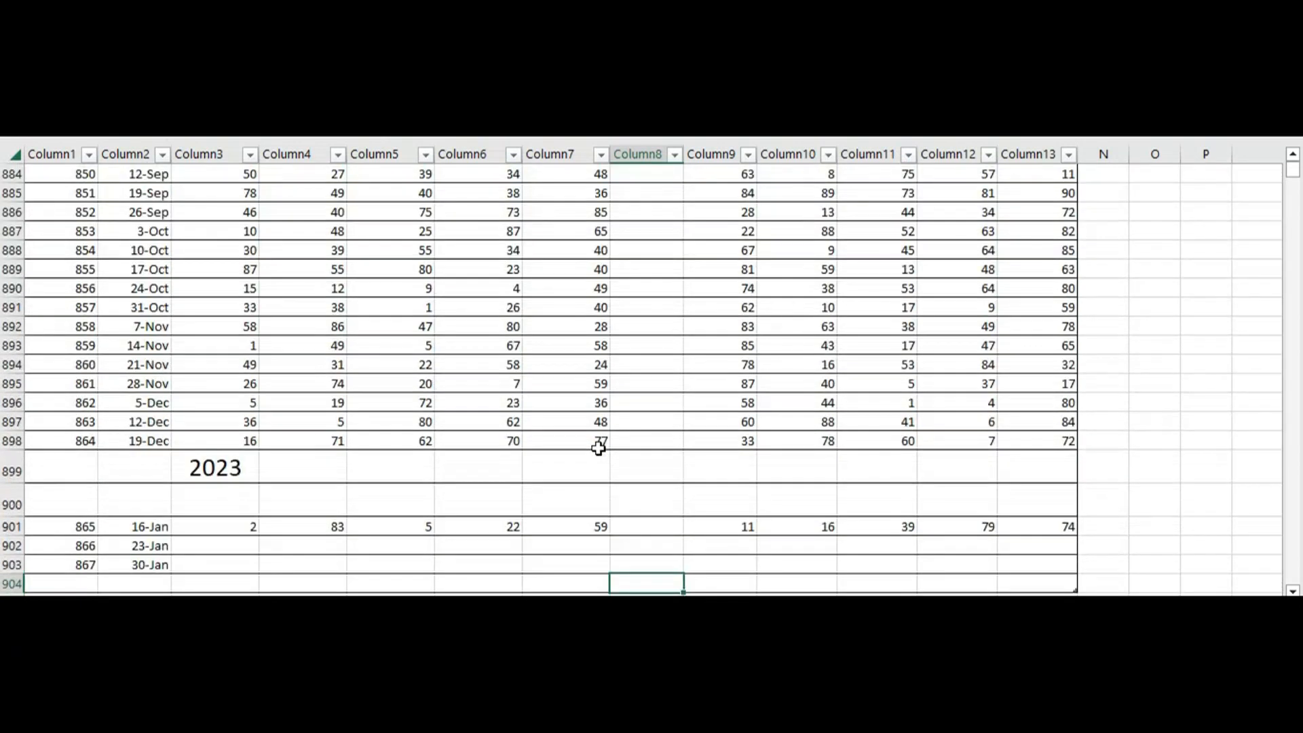
pyautogui.press('Up')
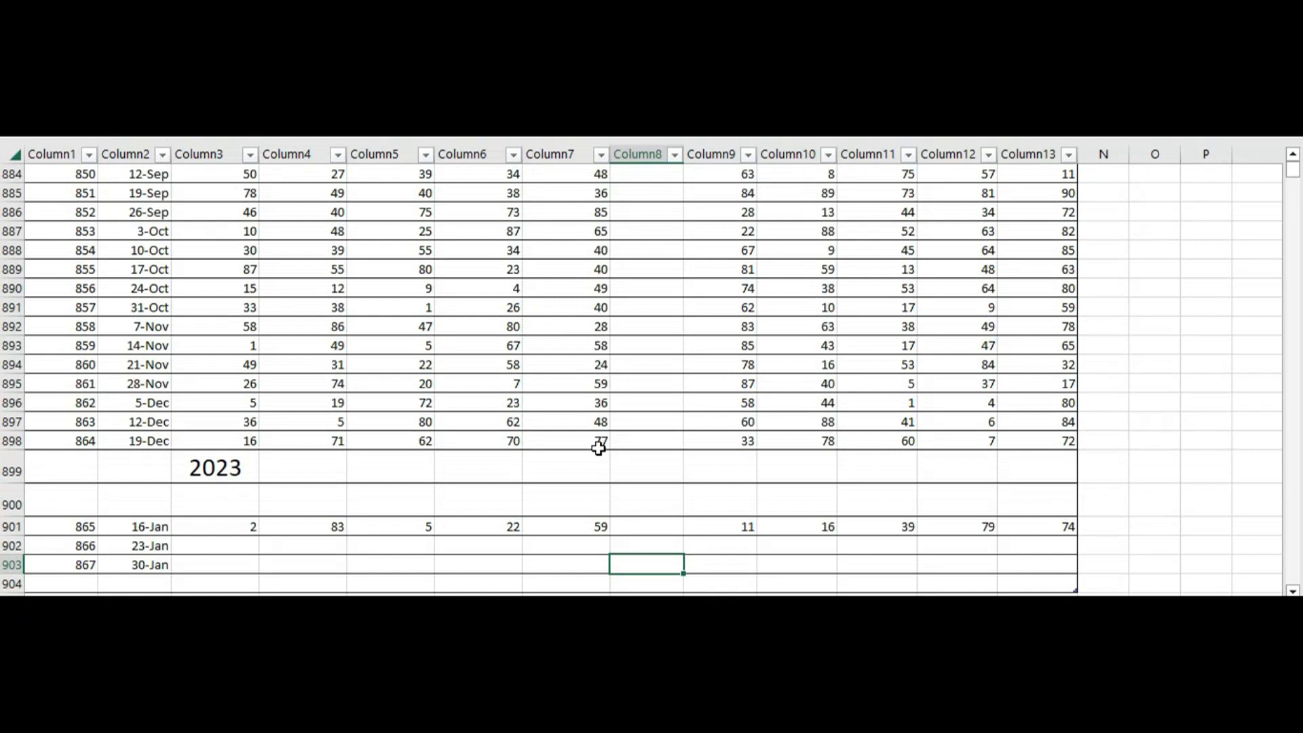
pyautogui.hotkey('ctrl', 'Up')
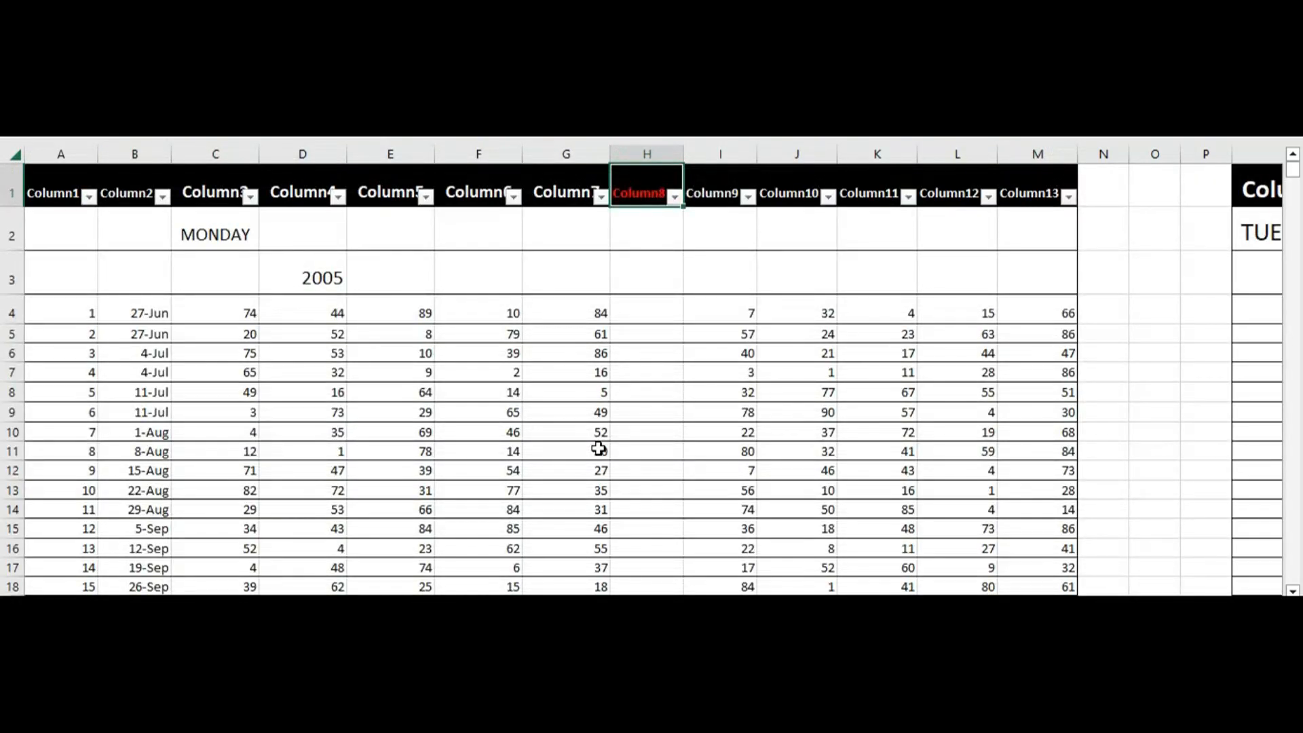
# Move across to the Tuesday table and examine its columns through Column14
pyautogui.press('Right')
pyautogui.press('Right')
pyautogui.press('Right')
pyautogui.press('Right')
pyautogui.press('Right')
pyautogui.hotkey('ctrl', 'Right')
pyautogui.press('Right')
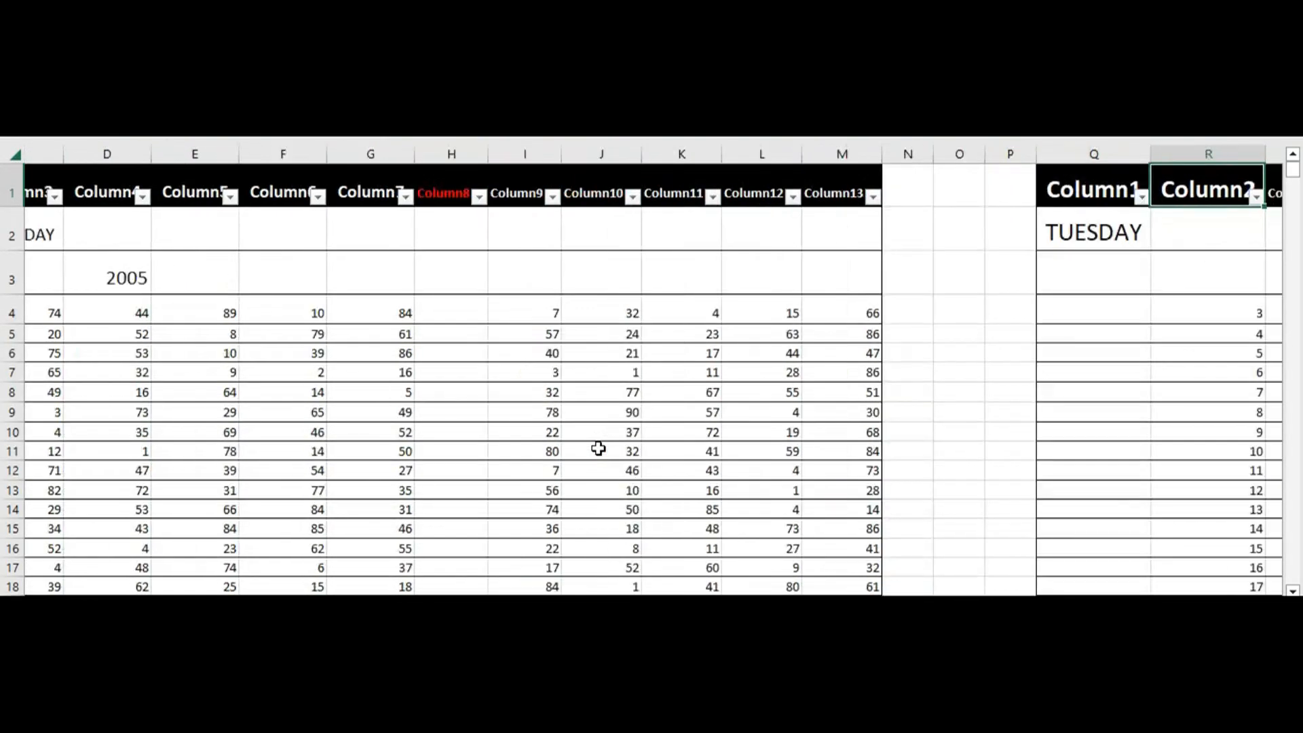
pyautogui.press('Right')
pyautogui.press('Right')
pyautogui.press('Right')
pyautogui.press('Right')
pyautogui.press('Right')
pyautogui.press('Right')
pyautogui.press('Right')
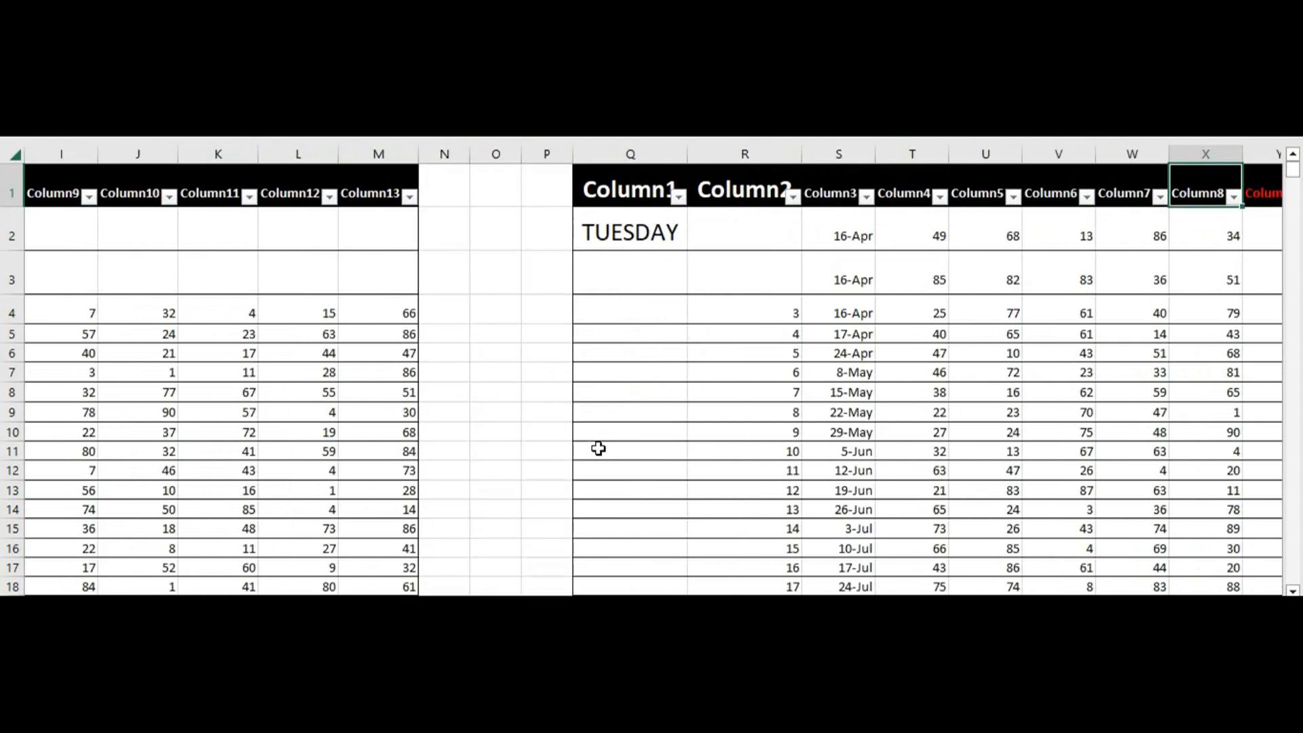
pyautogui.press('Right')
pyautogui.press('Right')
pyautogui.press('Right')
pyautogui.press('Right')
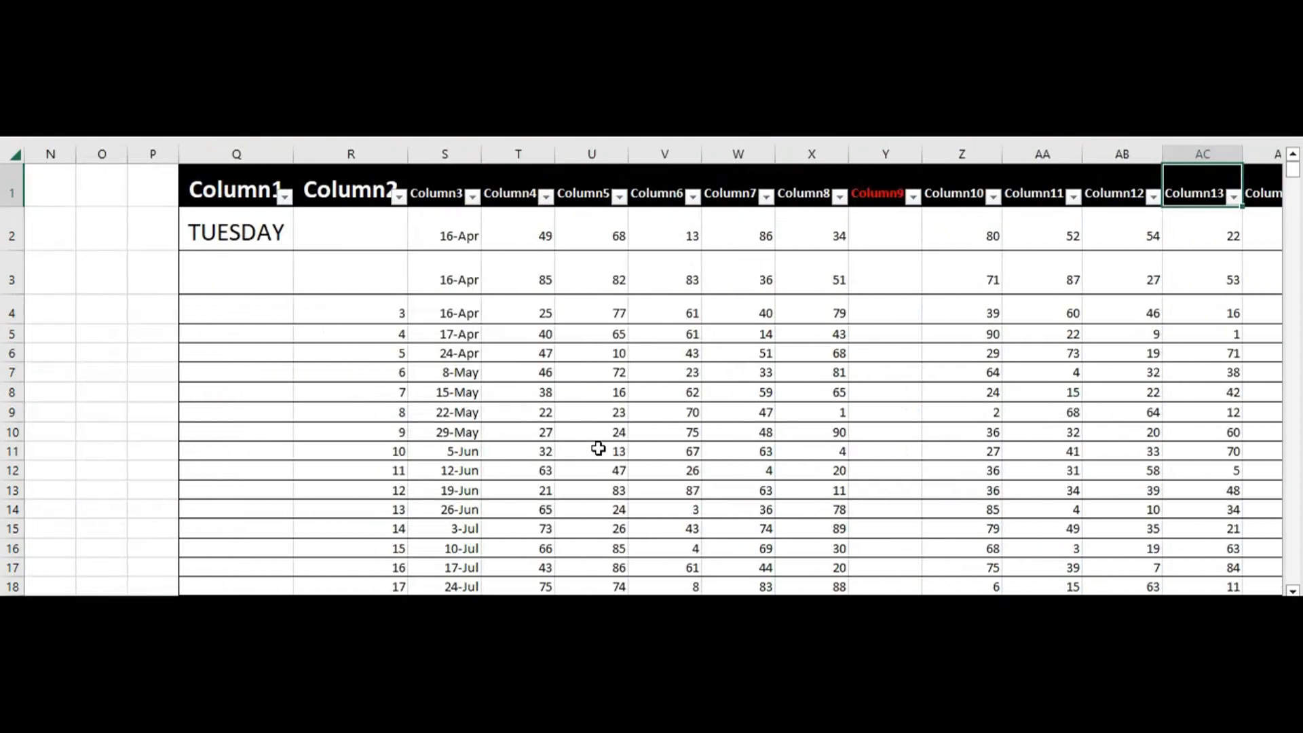
pyautogui.press('Right')
pyautogui.press('Right')
# Check the last rows of the Tuesday table from its Column9 header and return to that header
pyautogui.press('Left')
pyautogui.press('Left')
pyautogui.press('Left')
pyautogui.press('Left')
pyautogui.press('Left')
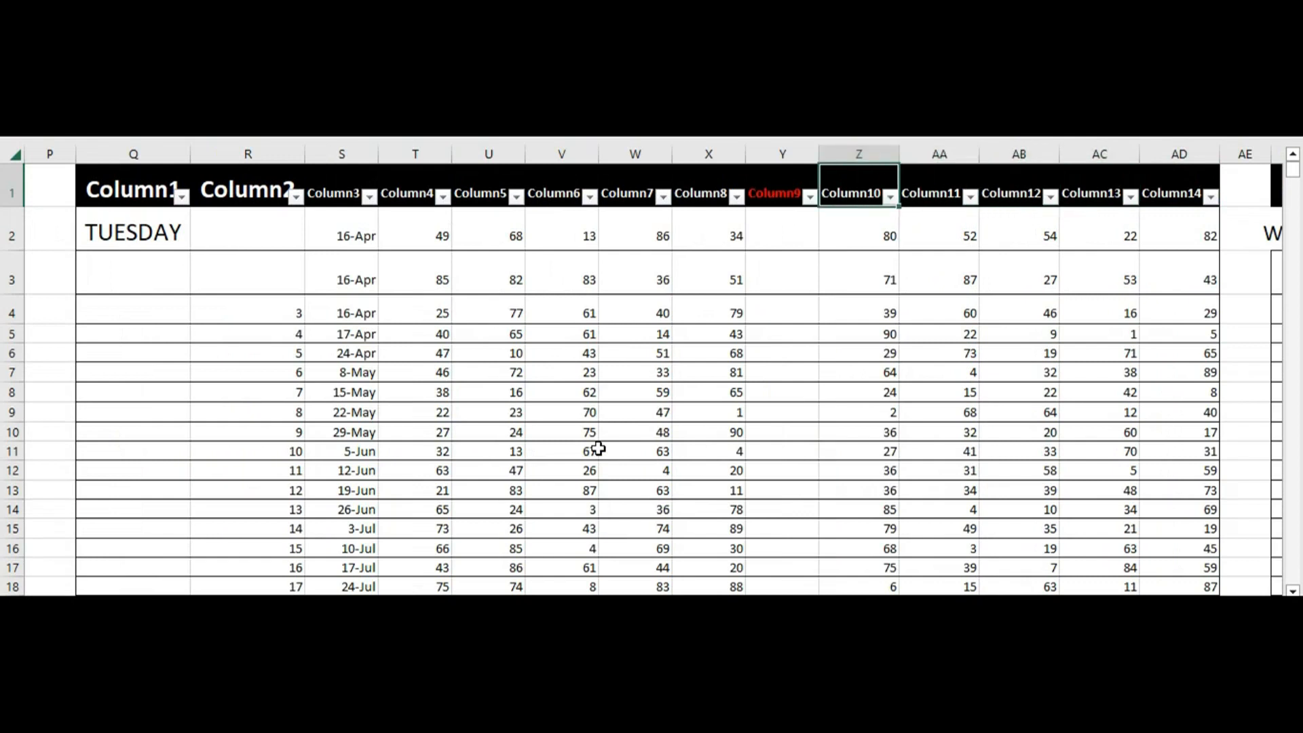
pyautogui.press('Left')
pyautogui.press('Left')
pyautogui.press('Right')
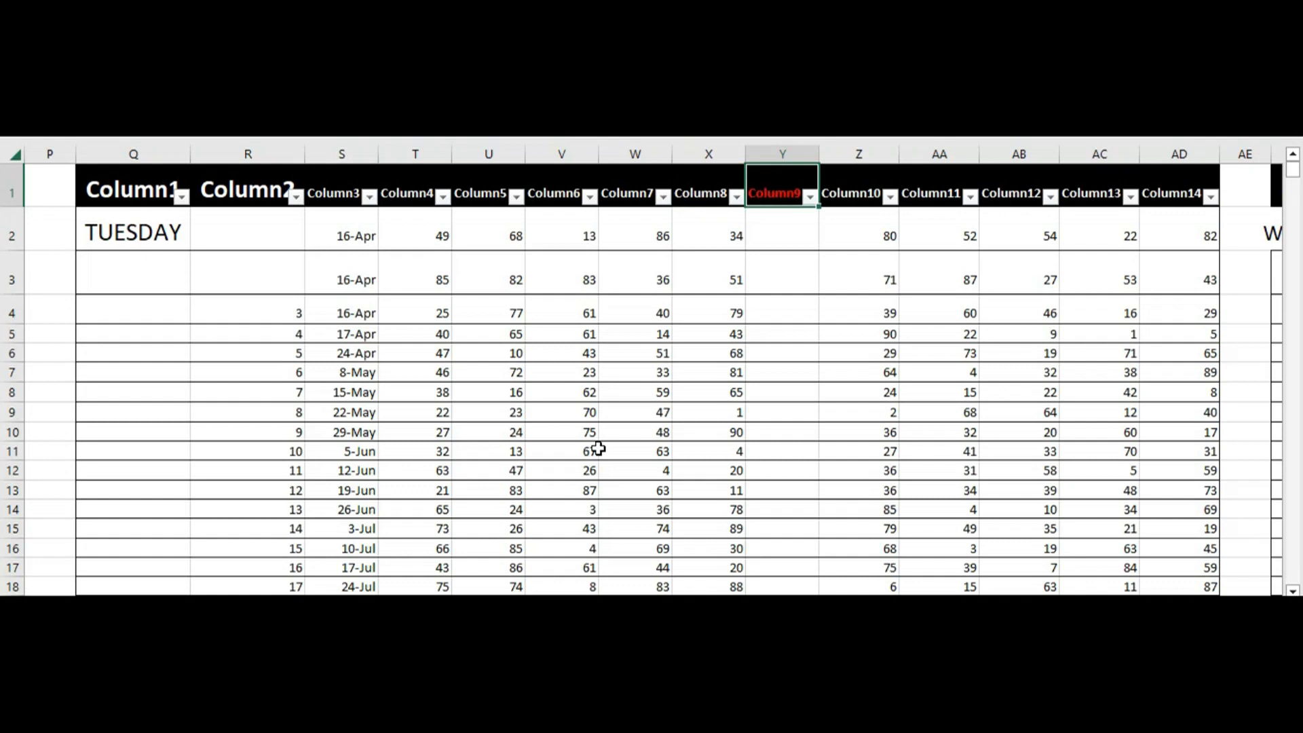
pyautogui.hotkey('ctrl', 'Down')
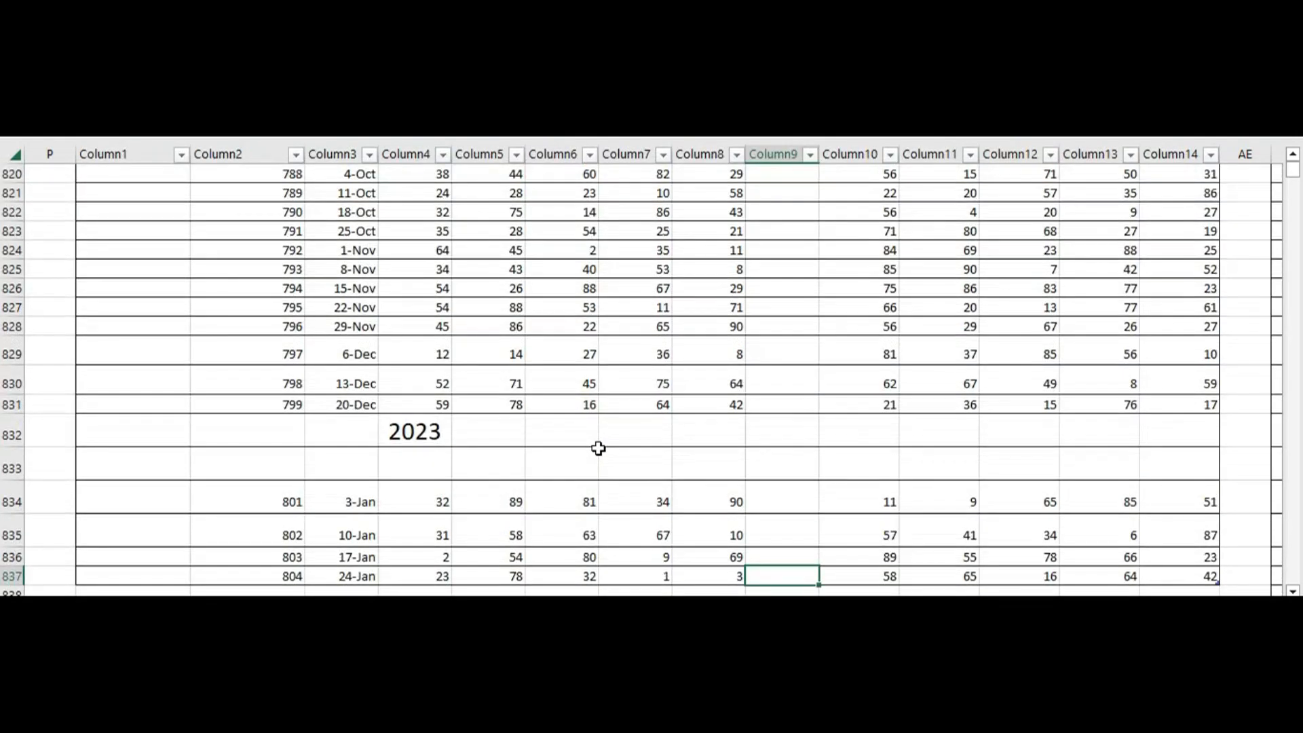
pyautogui.hotkey('ctrl', 'Up')
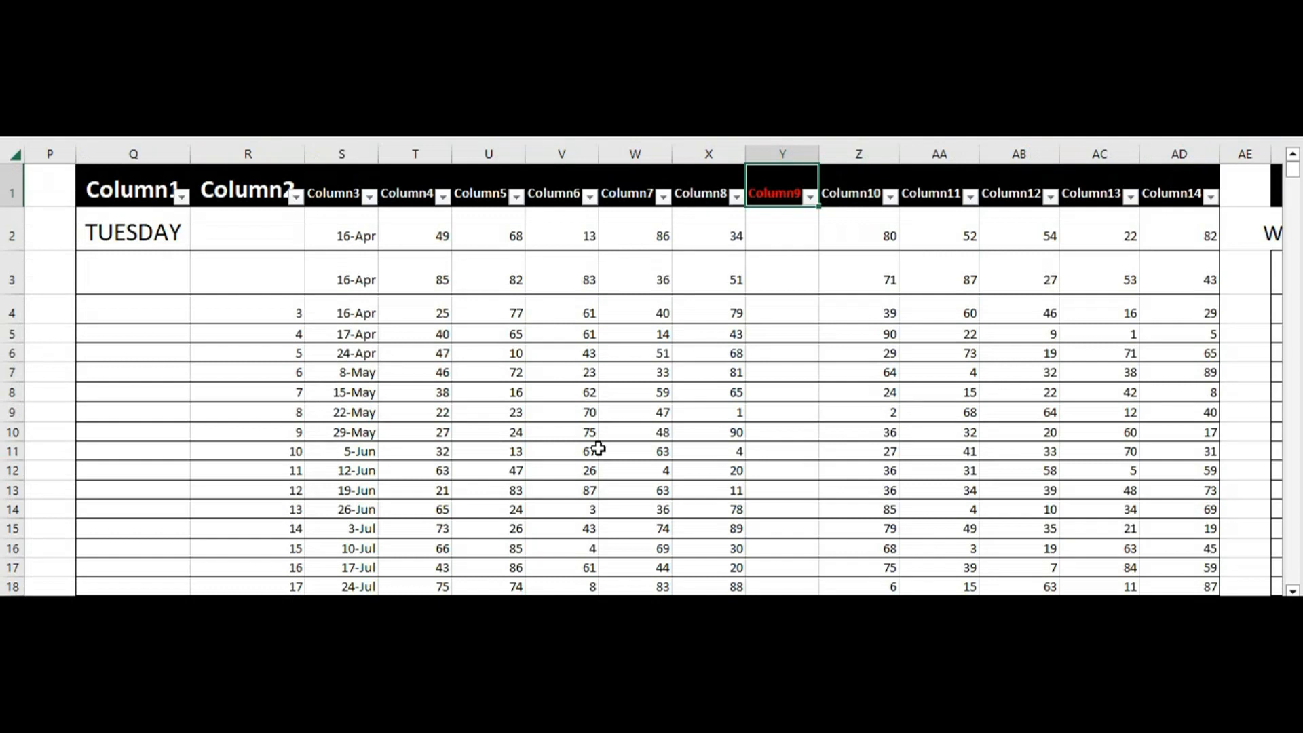
# Examine the columns of the Wednesday table from Column1 through Column14
pyautogui.press('Right')
pyautogui.press('Right')
pyautogui.press('Right')
pyautogui.press('Right')
pyautogui.press('Right')
pyautogui.press('Right')
pyautogui.press('Right')
pyautogui.press('Right')
pyautogui.press('Right')
pyautogui.press('Right')
pyautogui.press('Right')
pyautogui.press('Right')
pyautogui.press('Right')
pyautogui.press('Right')
pyautogui.press('Right')
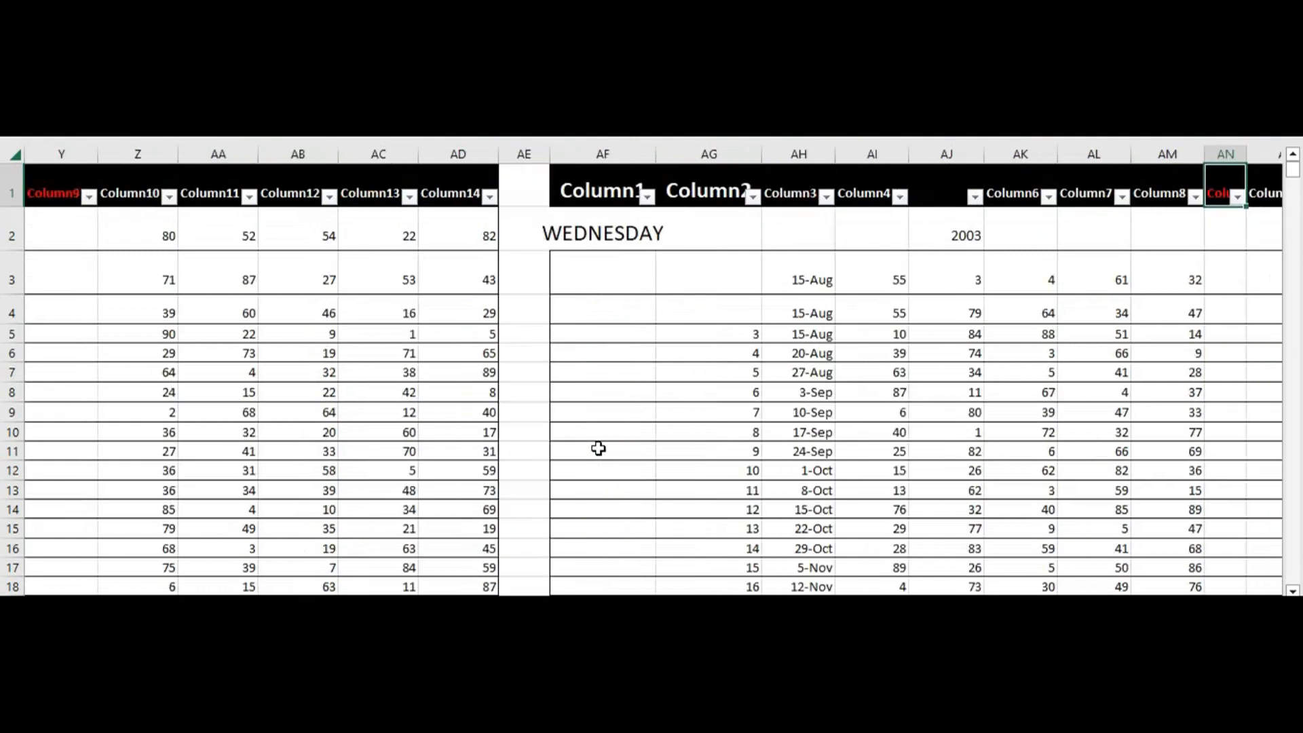
pyautogui.press('Right')
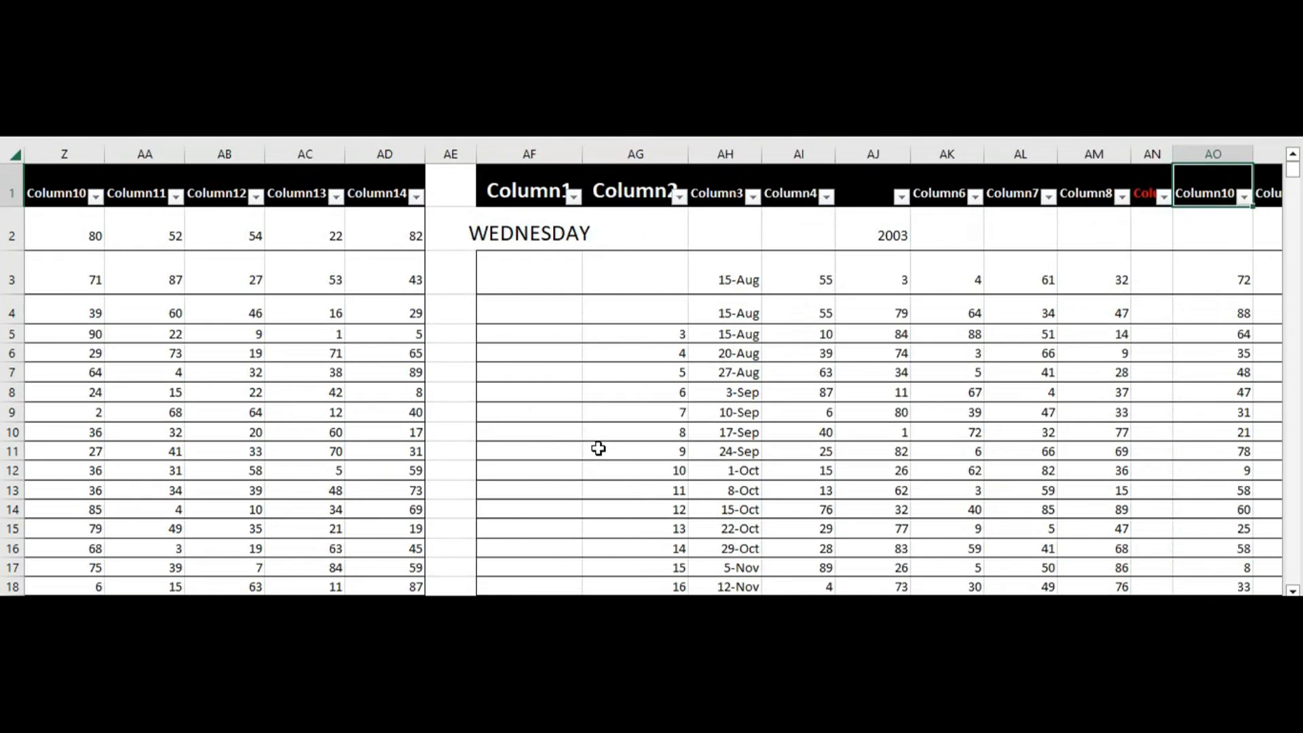
pyautogui.press('Right')
pyautogui.press('Right')
pyautogui.press('Right')
pyautogui.press('Right')
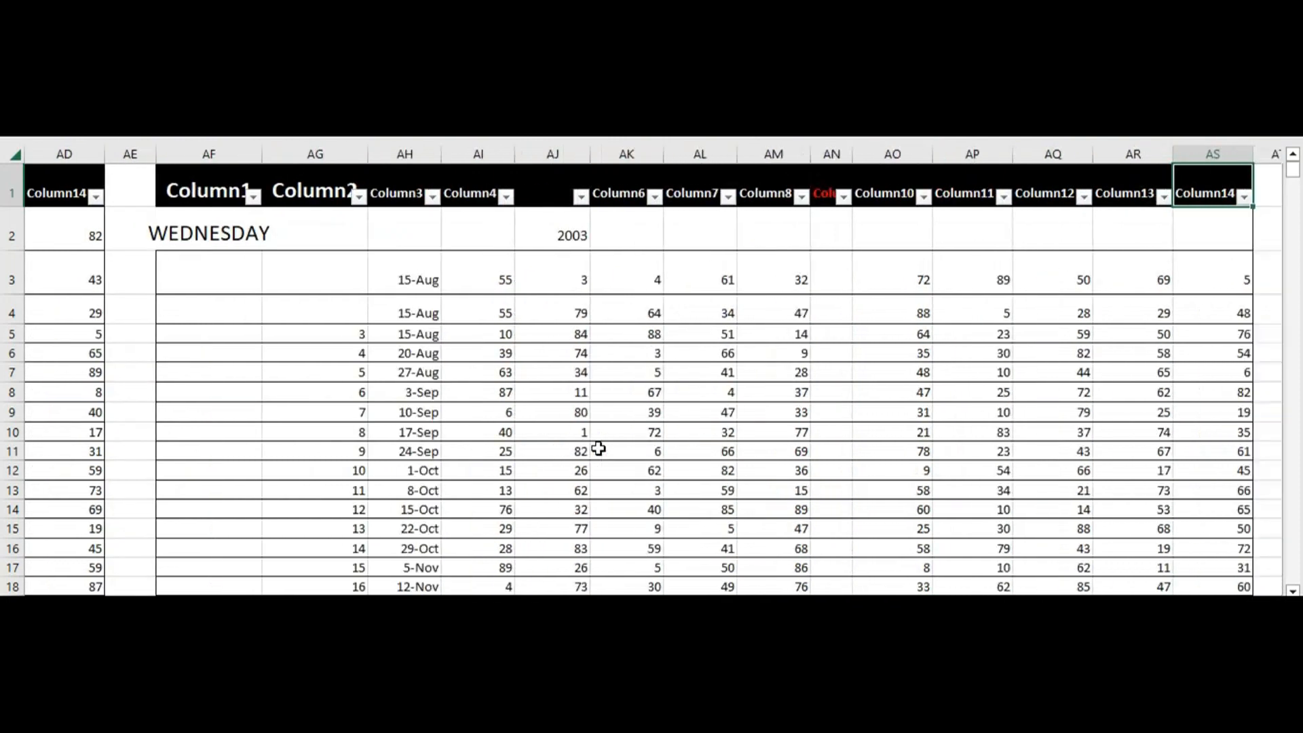
# Examine the columns of the Thursday table from Column1 through Column14
pyautogui.press('Right')
pyautogui.press('Right')
pyautogui.press('Right')
pyautogui.press('Right')
pyautogui.press('Right')
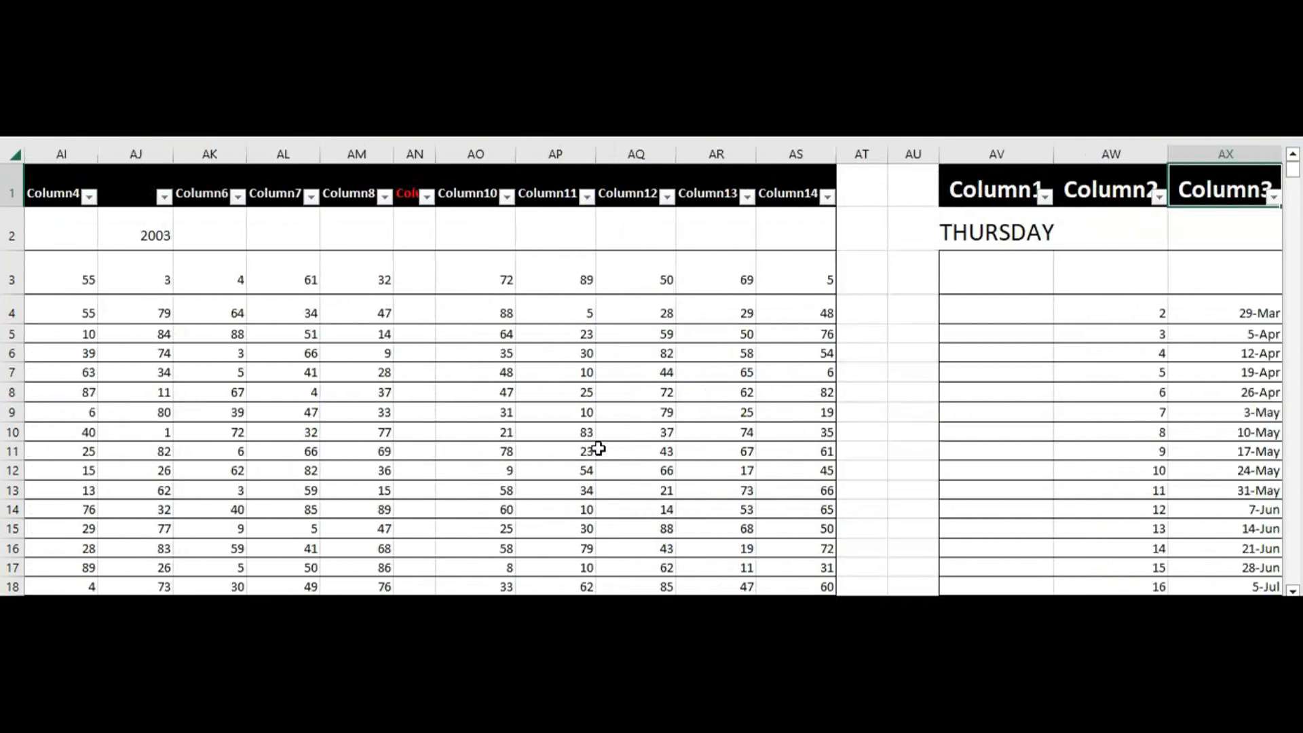
pyautogui.press('Right')
pyautogui.press('Right')
pyautogui.press('Right')
pyautogui.press('Right')
pyautogui.press('Right')
pyautogui.press('Right')
pyautogui.press('Right')
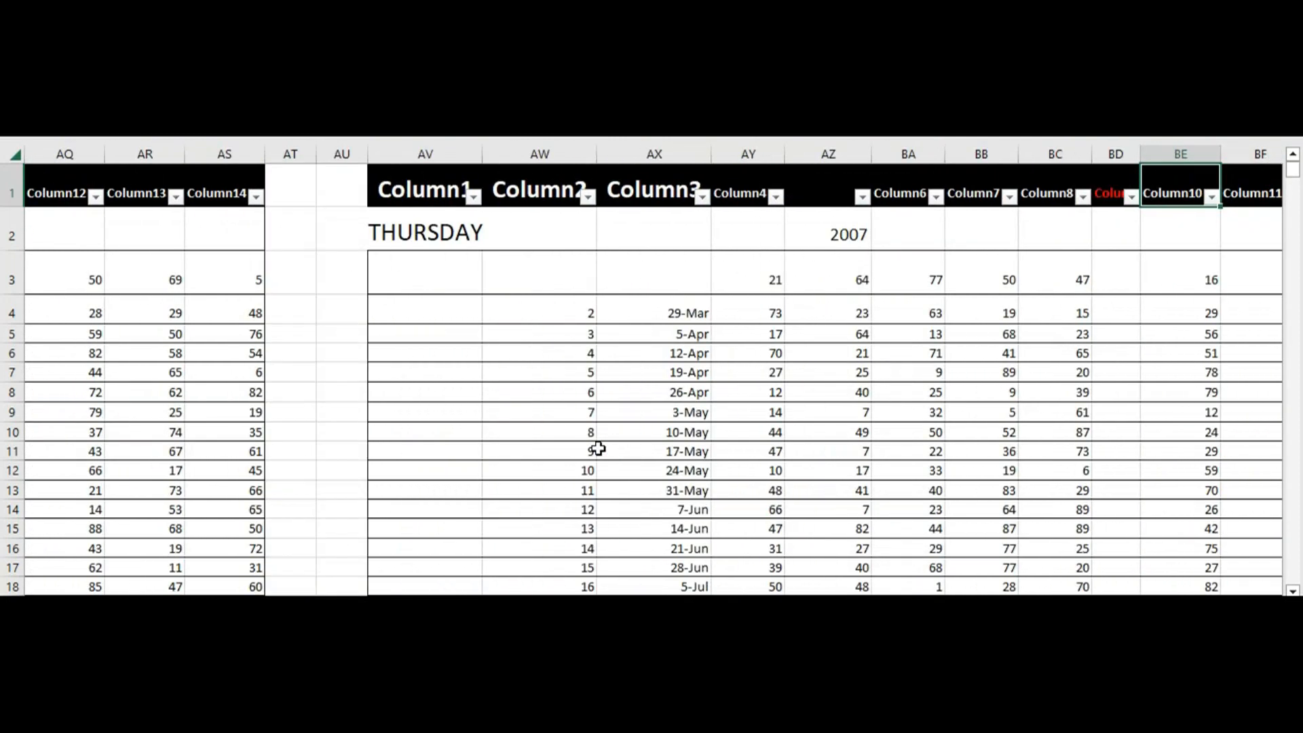
pyautogui.press('Right')
pyautogui.press('Right')
pyautogui.press('Right')
pyautogui.press('Right')
pyautogui.press('Right')
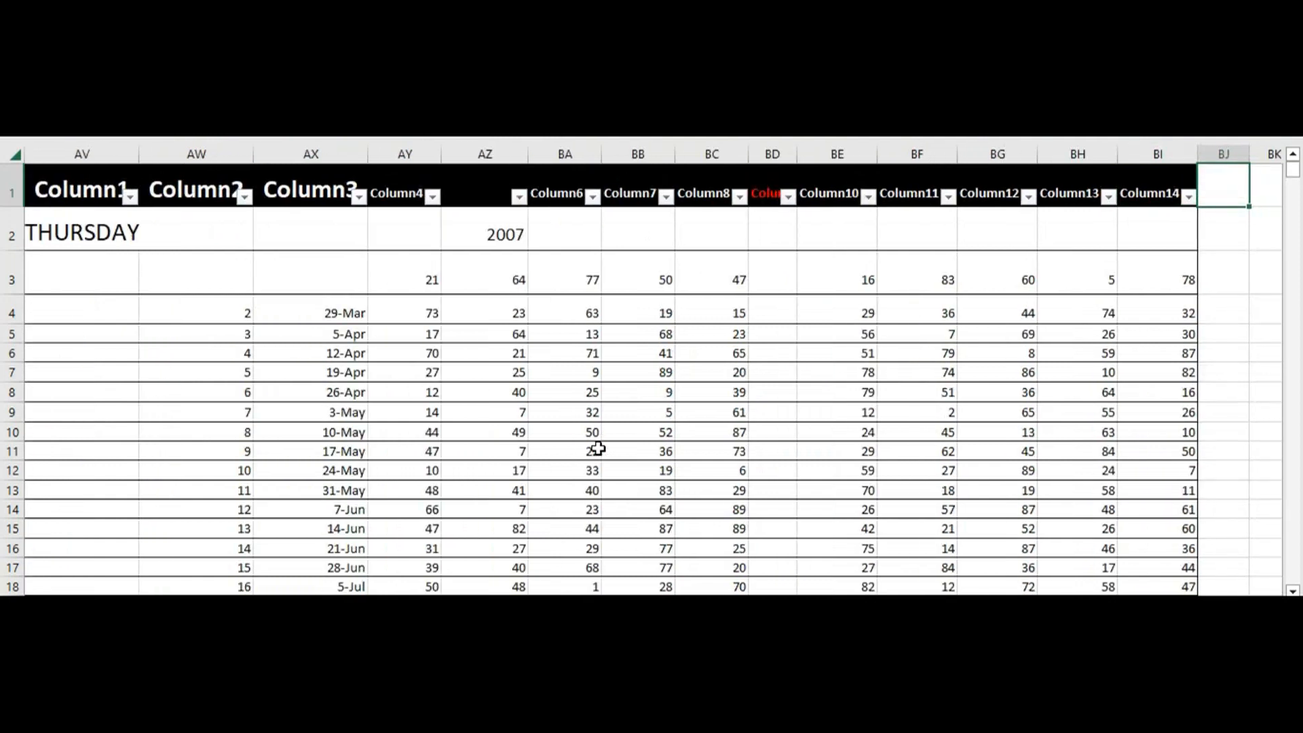
# Examine the columns of the Friday table from Column1 through Column14
pyautogui.press('Right')
pyautogui.press('Right')
pyautogui.press('Right')
pyautogui.press('Right')
pyautogui.press('Right')
pyautogui.press('Right')
pyautogui.press('Right')
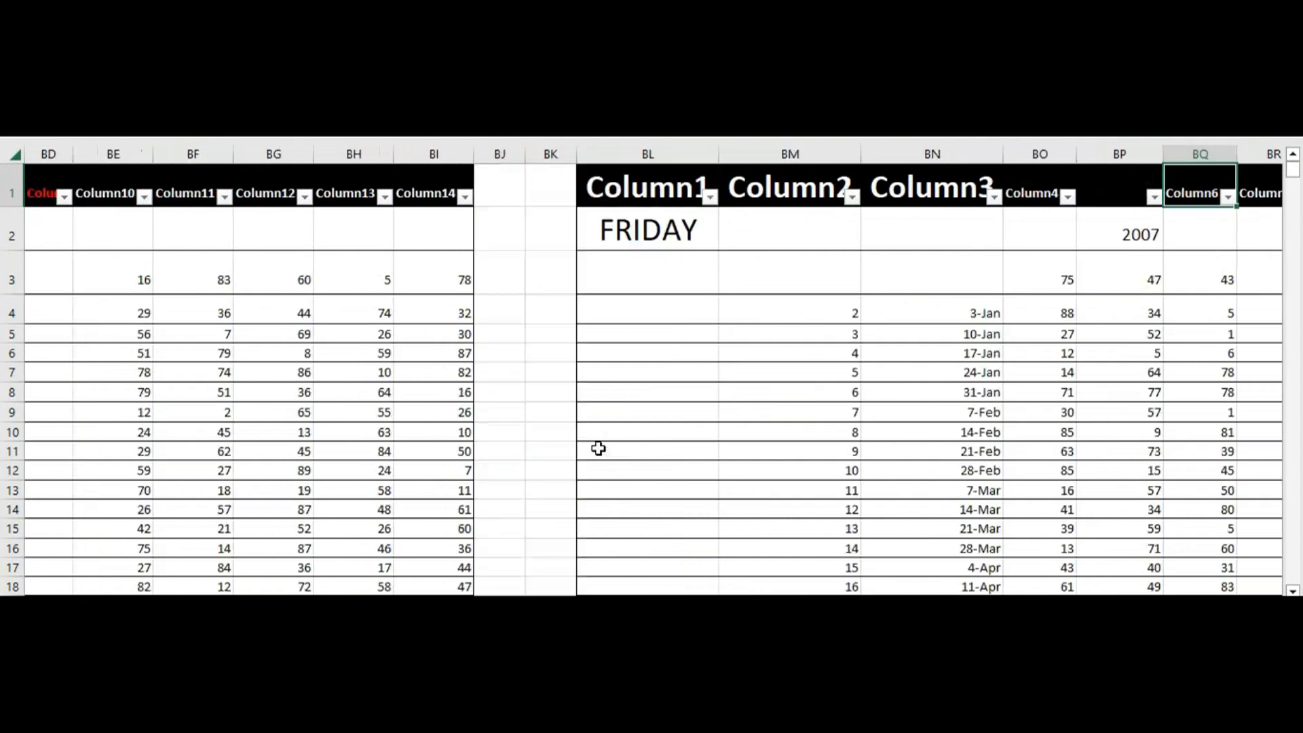
pyautogui.press('Right')
pyautogui.press('Right')
pyautogui.press('Right')
pyautogui.press('Right')
pyautogui.press('Right')
pyautogui.press('Right')
pyautogui.press('Right')
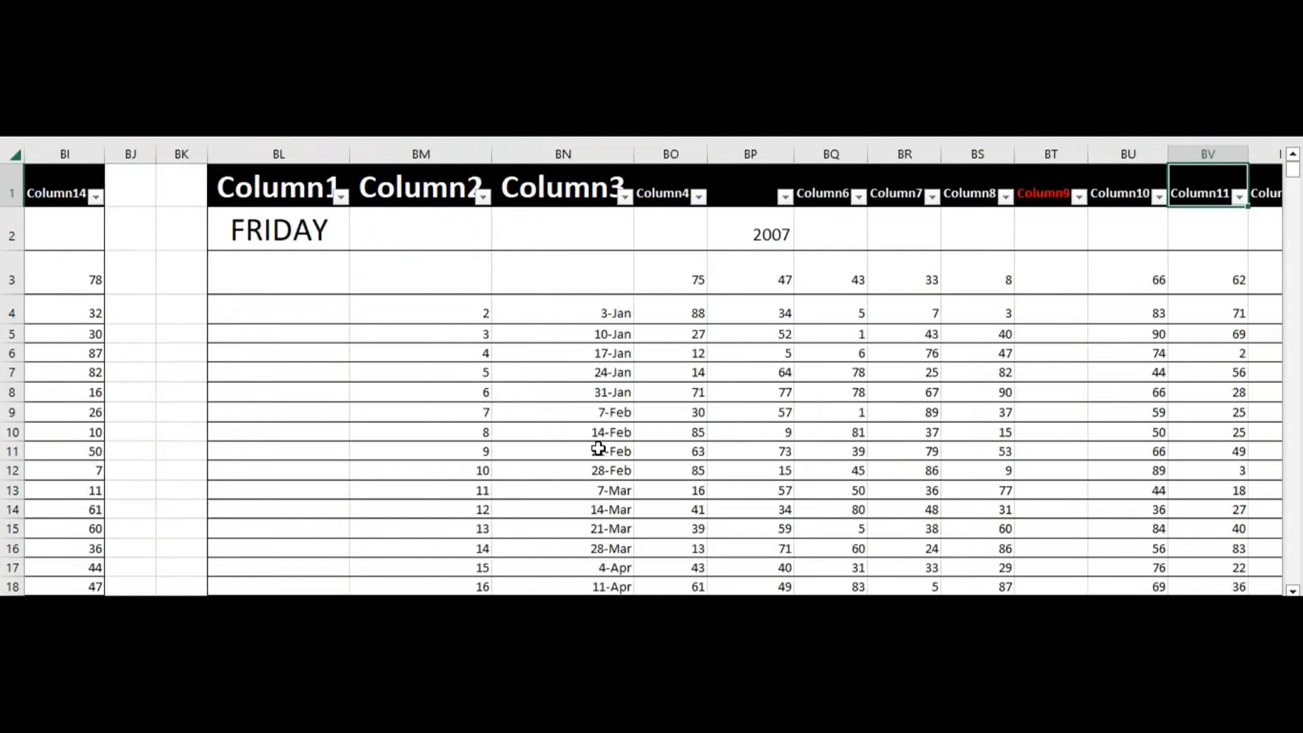
# Examine the columns of the Saturday table from Column1 through Column13
pyautogui.press('Right')
pyautogui.press('Right')
pyautogui.press('Right')
pyautogui.press('Right')
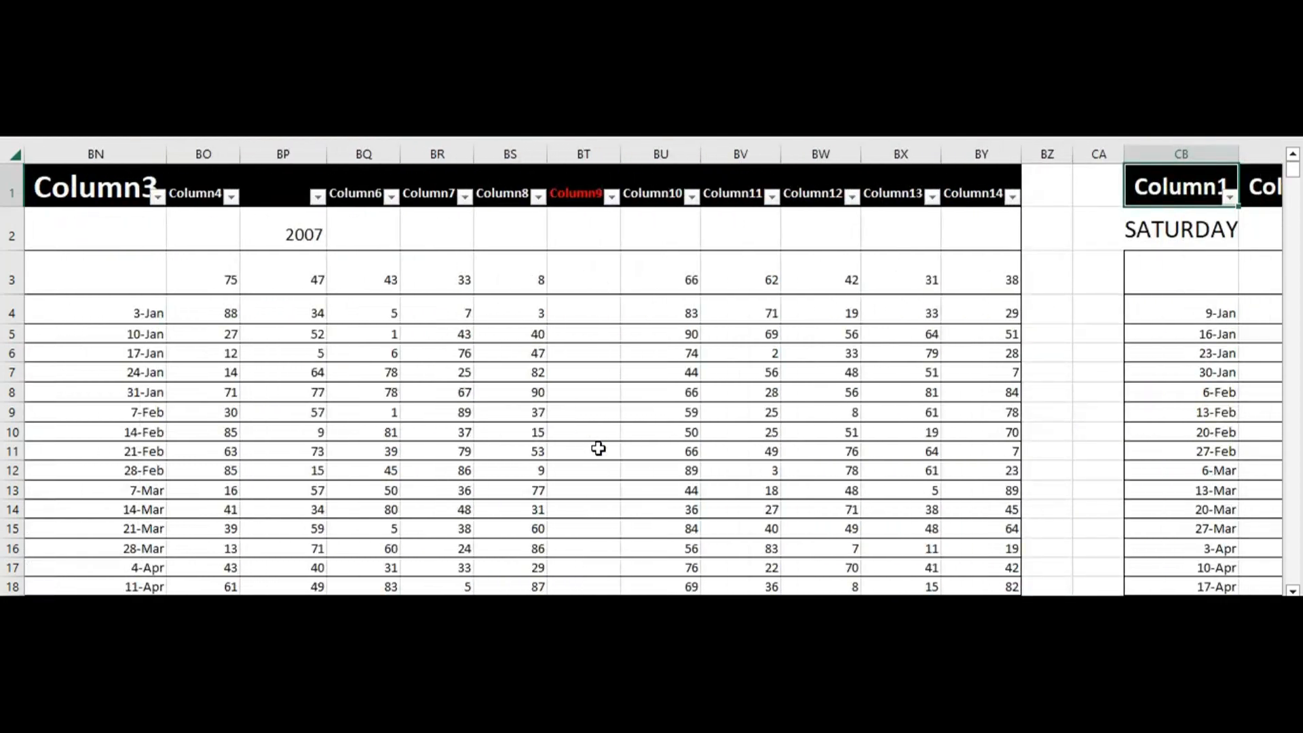
pyautogui.press('Right')
pyautogui.press('Right')
pyautogui.press('Right')
pyautogui.press('Right')
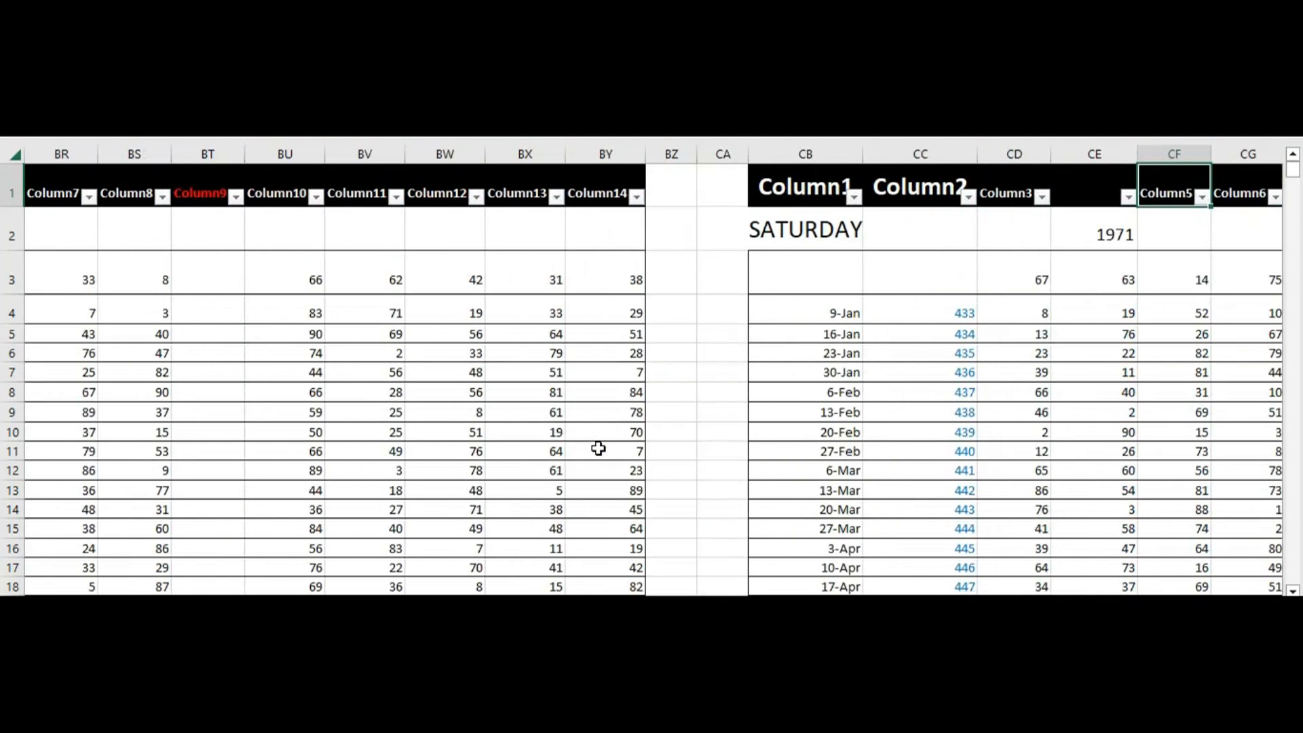
pyautogui.press('Right')
pyautogui.press('Right')
pyautogui.press('Right')
pyautogui.press('Right')
# Examine the seven-column table starting in 1962 and continue to the first columns of the ASEDA table
pyautogui.press('Right')
pyautogui.press('Right')
pyautogui.press('Right')
pyautogui.press('Right')
pyautogui.press('Right')
pyautogui.press('Right')
pyautogui.press('Right')
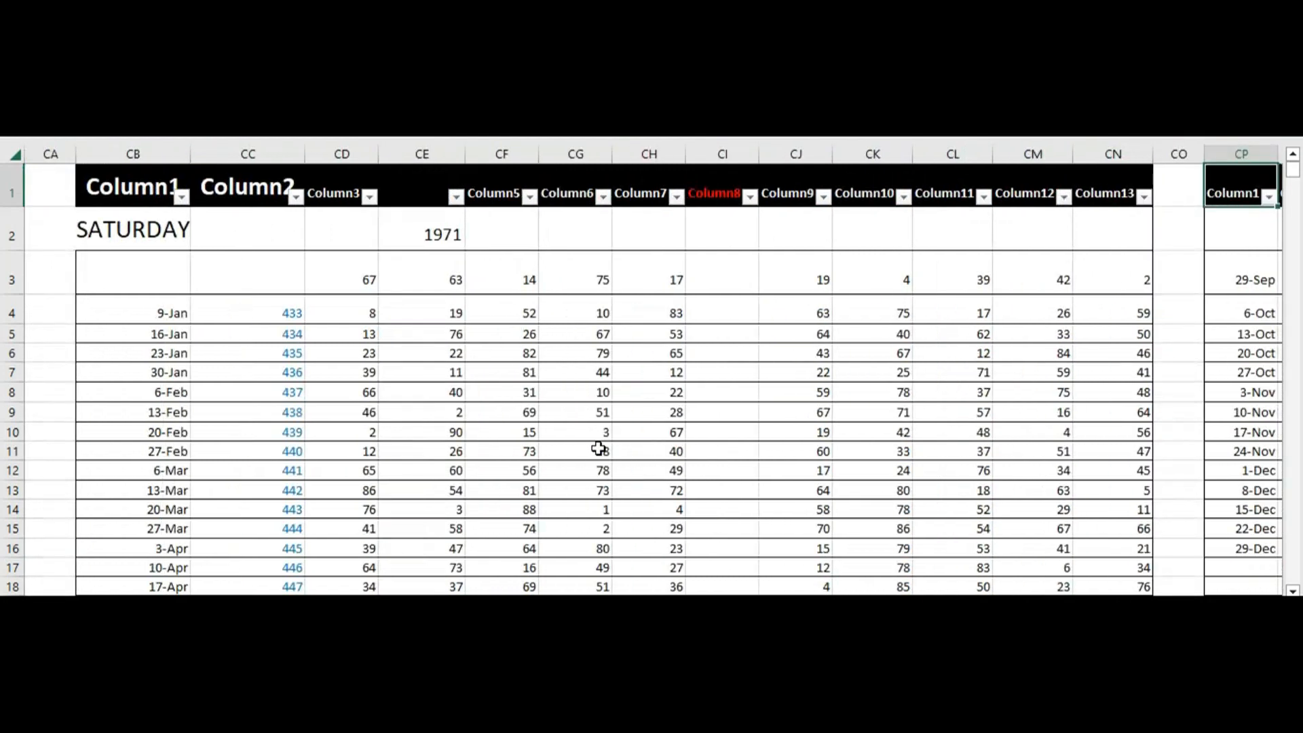
pyautogui.press('Right')
pyautogui.press('Right')
pyautogui.press('Right')
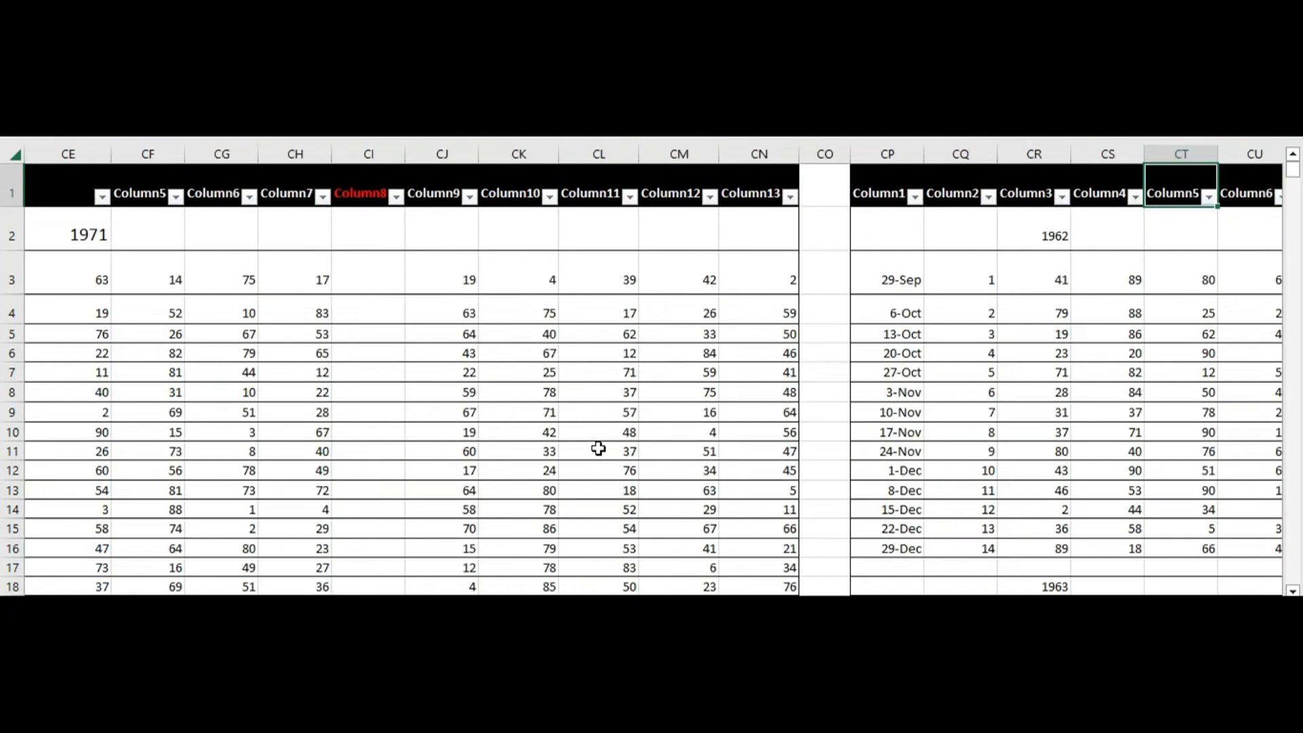
pyautogui.press('Right')
pyautogui.press('Right')
pyautogui.press('Right')
# Examine the remaining columns of the ASEDA table from Column5 onwards
pyautogui.press('Right')
pyautogui.press('Right')
pyautogui.press('Right')
pyautogui.press('Right')
pyautogui.press('Right')
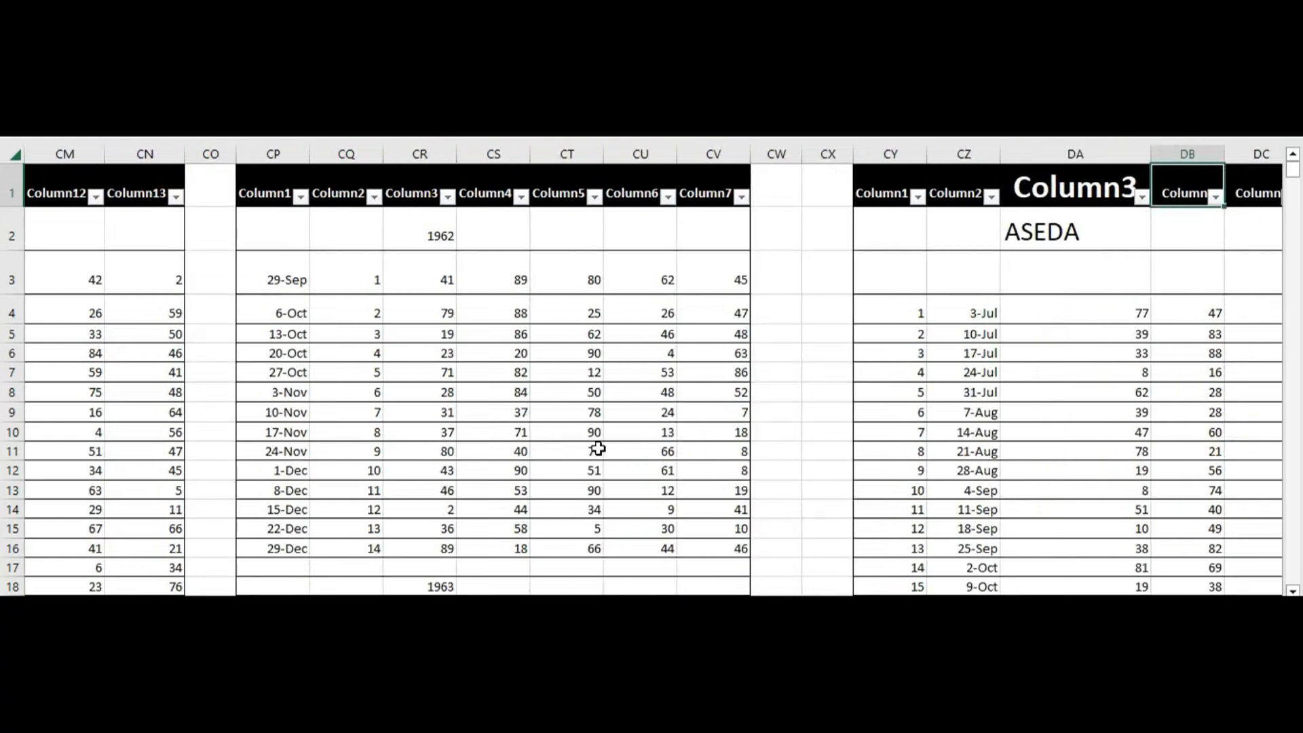
pyautogui.press('Right')
pyautogui.press('Right')
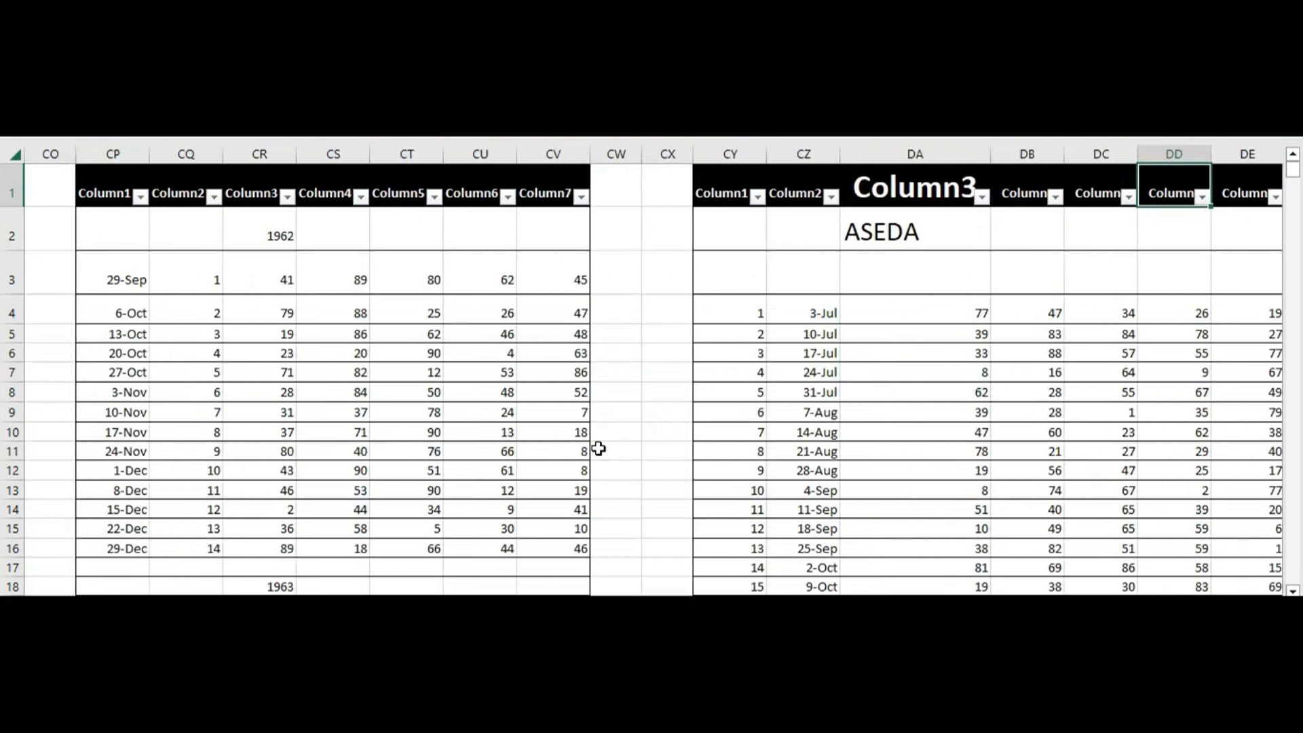
pyautogui.press('Right')
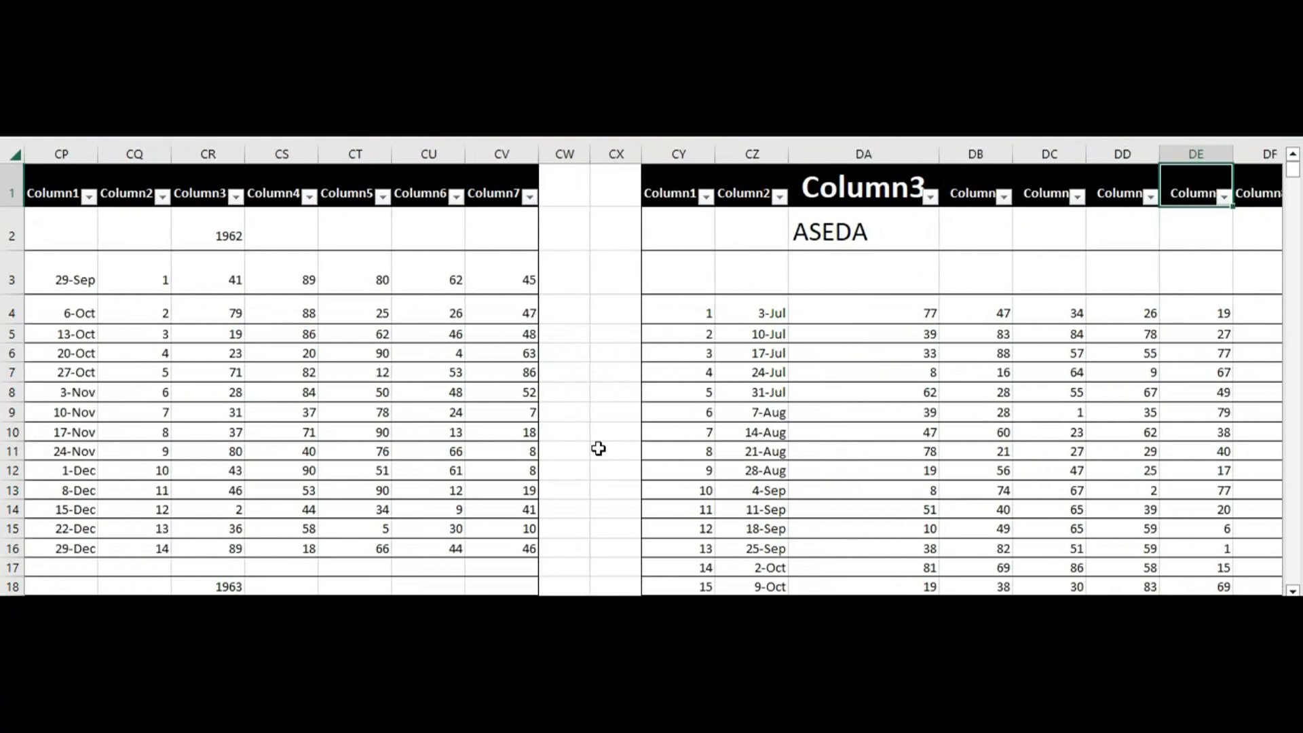
pyautogui.press('Right')
pyautogui.press('Right')
pyautogui.press('Right')
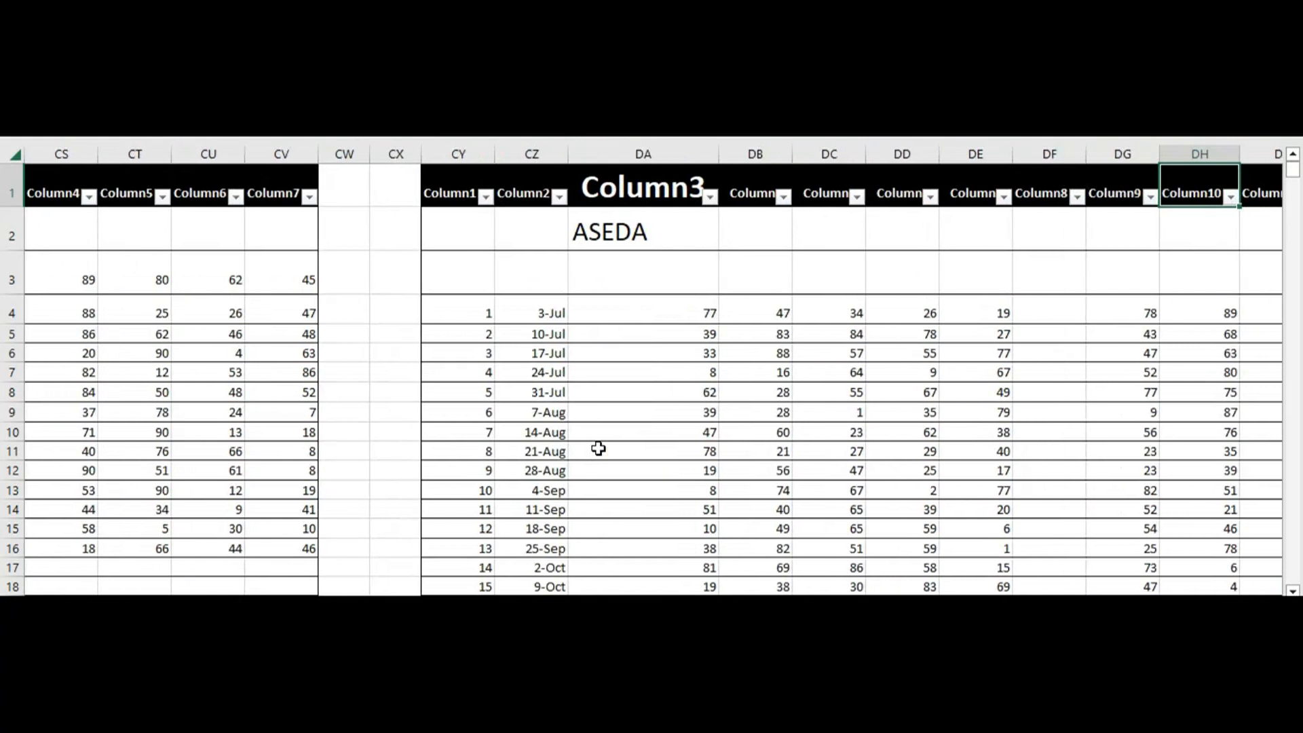
pyautogui.press('Right')
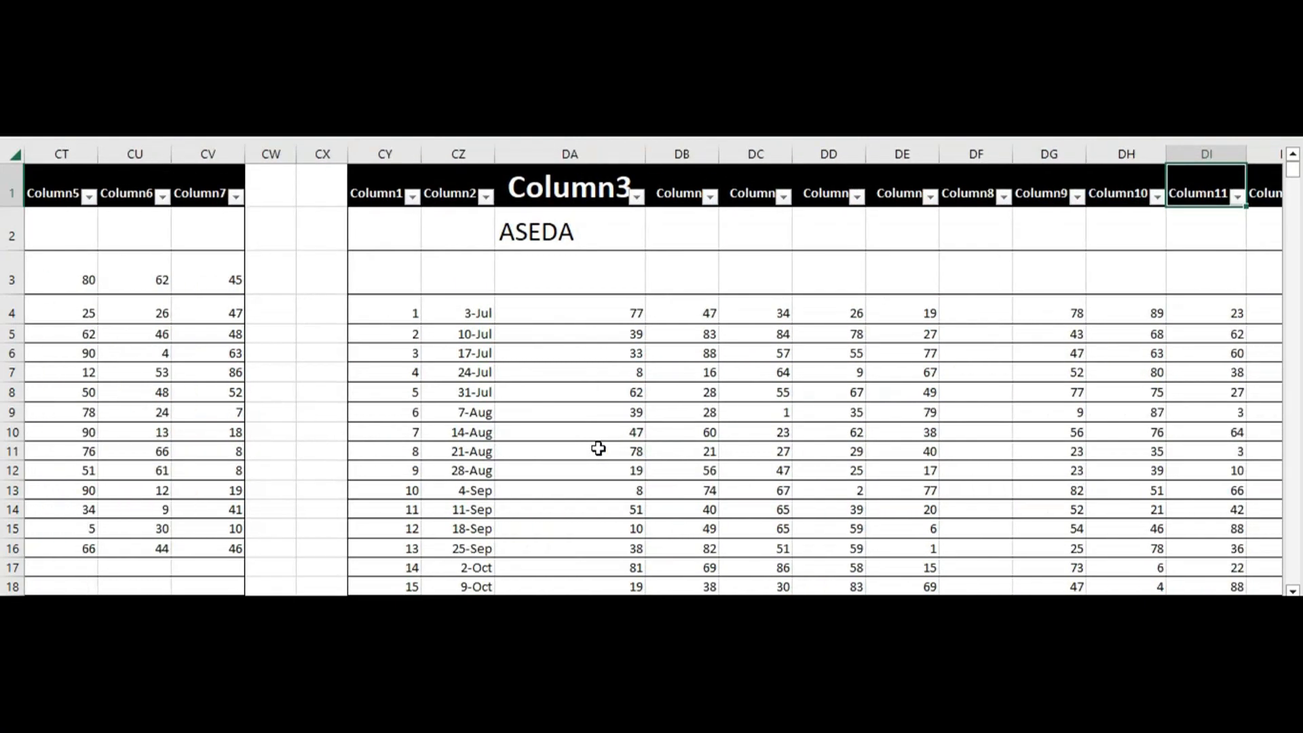
pyautogui.press('Right')
pyautogui.press('Right')
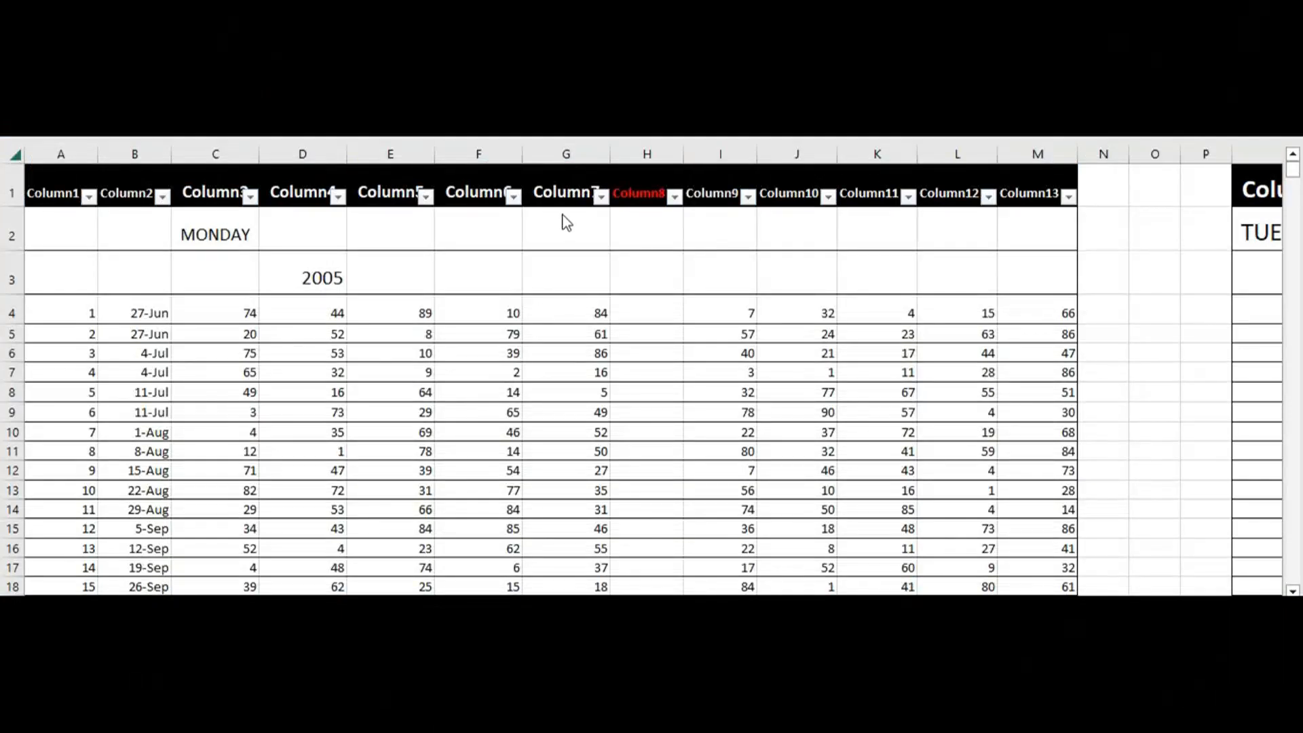
# Filter Column7 of the Monday table to show only the value 10 and highlight the matching cells
pyautogui.click(607, 203)
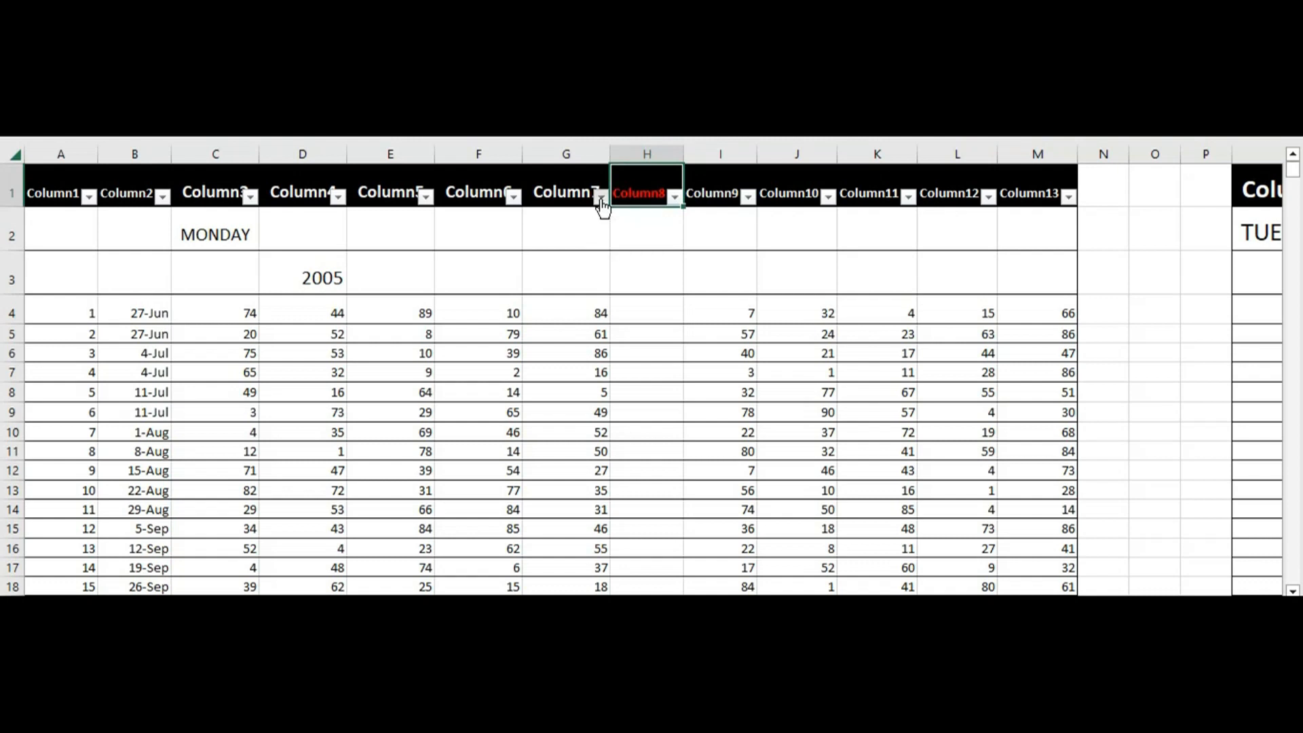
pyautogui.click(601, 198)
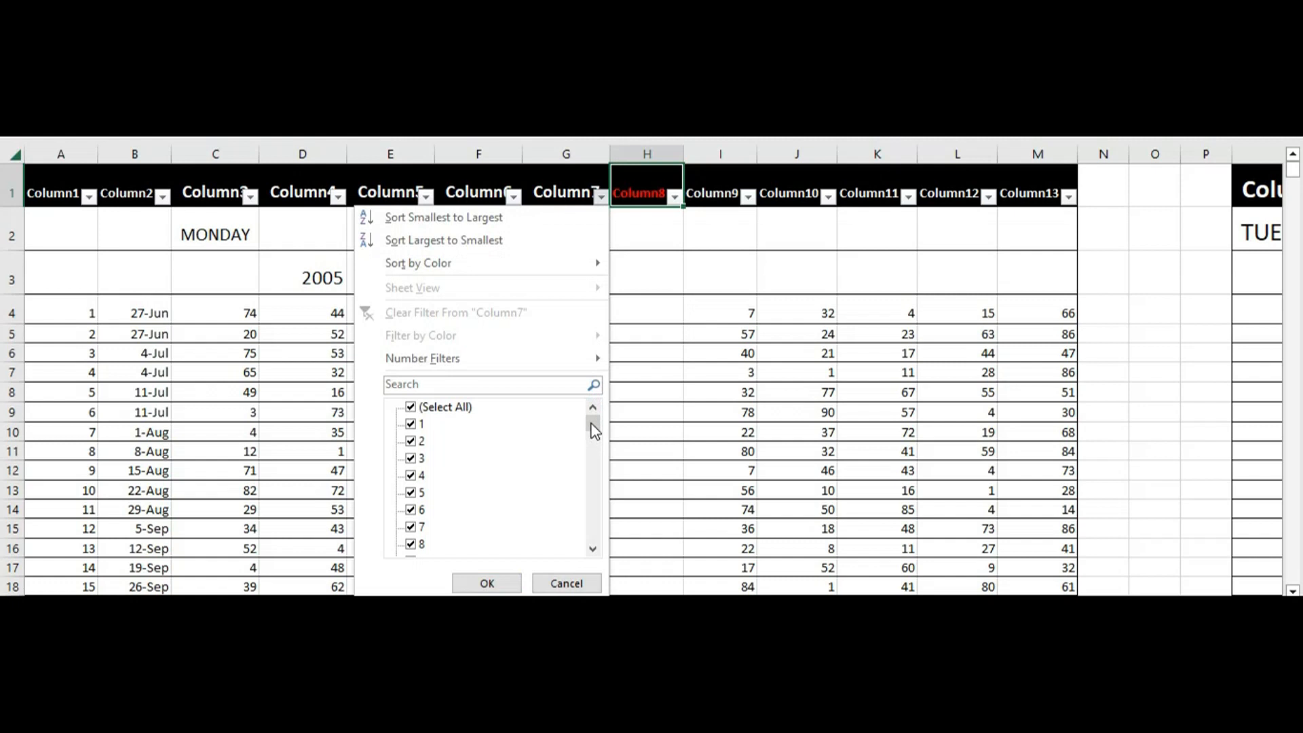
pyautogui.moveTo(594, 431)
pyautogui.mouseDown()
pyautogui.moveTo(594, 536)
pyautogui.moveTo(590, 416)
pyautogui.mouseUp()
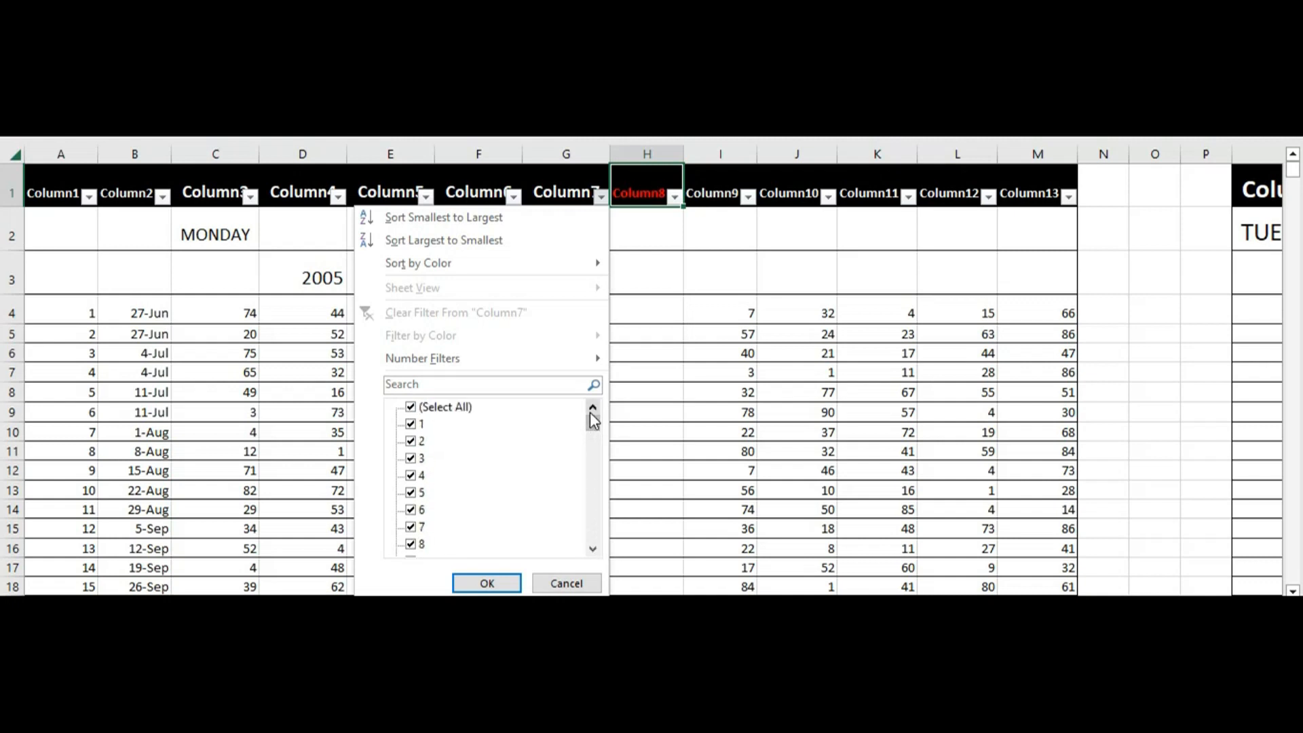
pyautogui.click(411, 409)
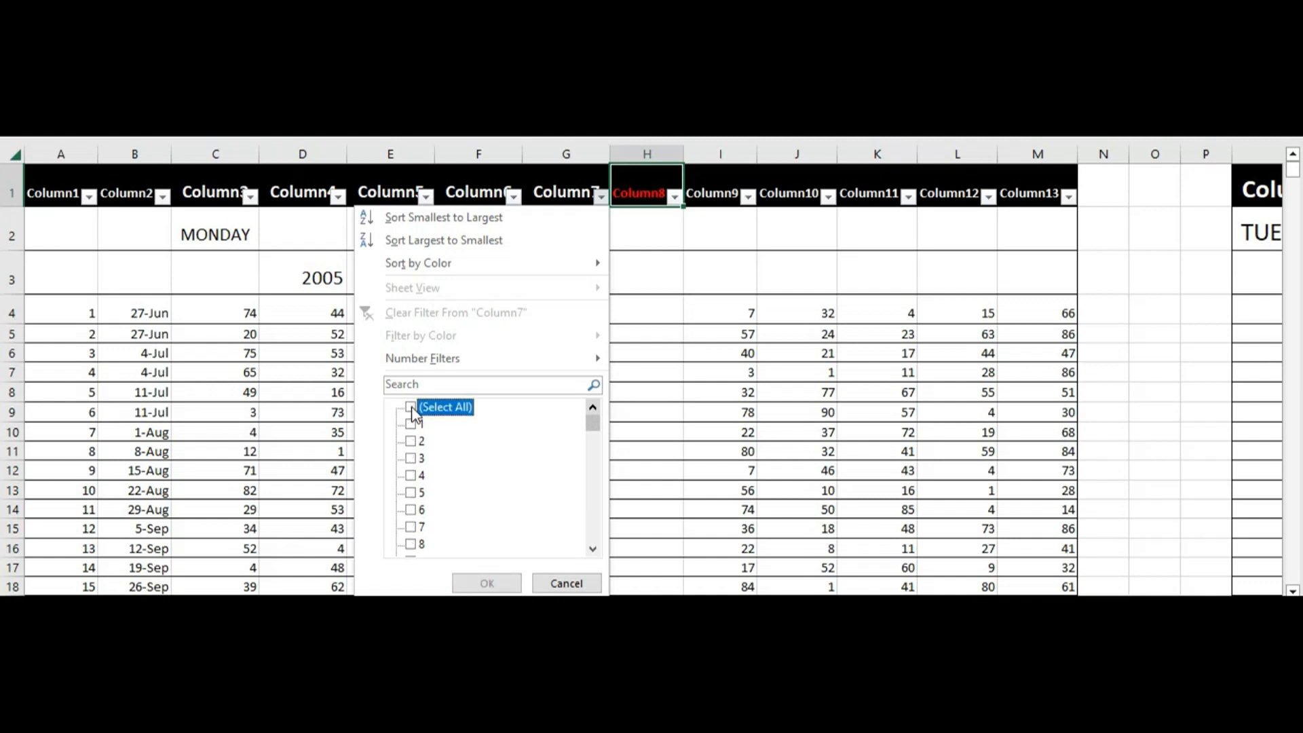
pyautogui.moveTo(597, 426); pyautogui.dragTo(593, 430)
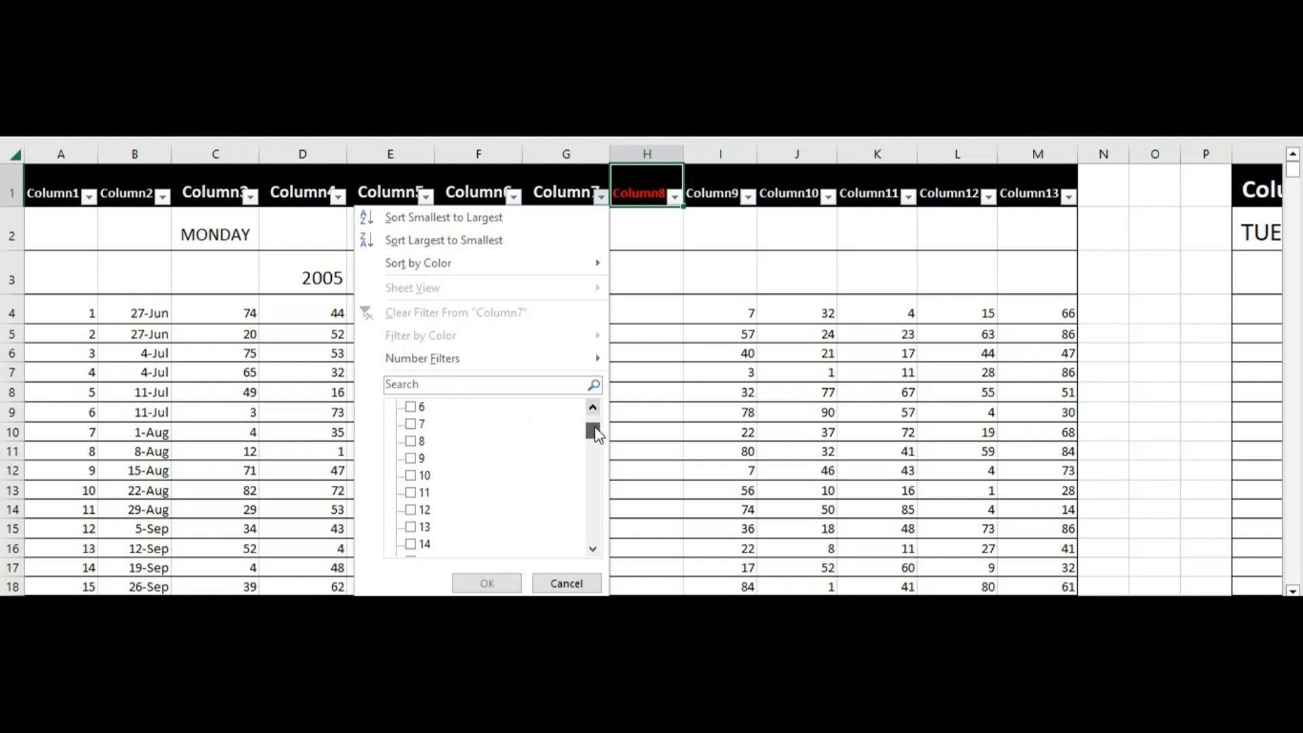
pyautogui.click(415, 476)
pyautogui.click(486, 583)
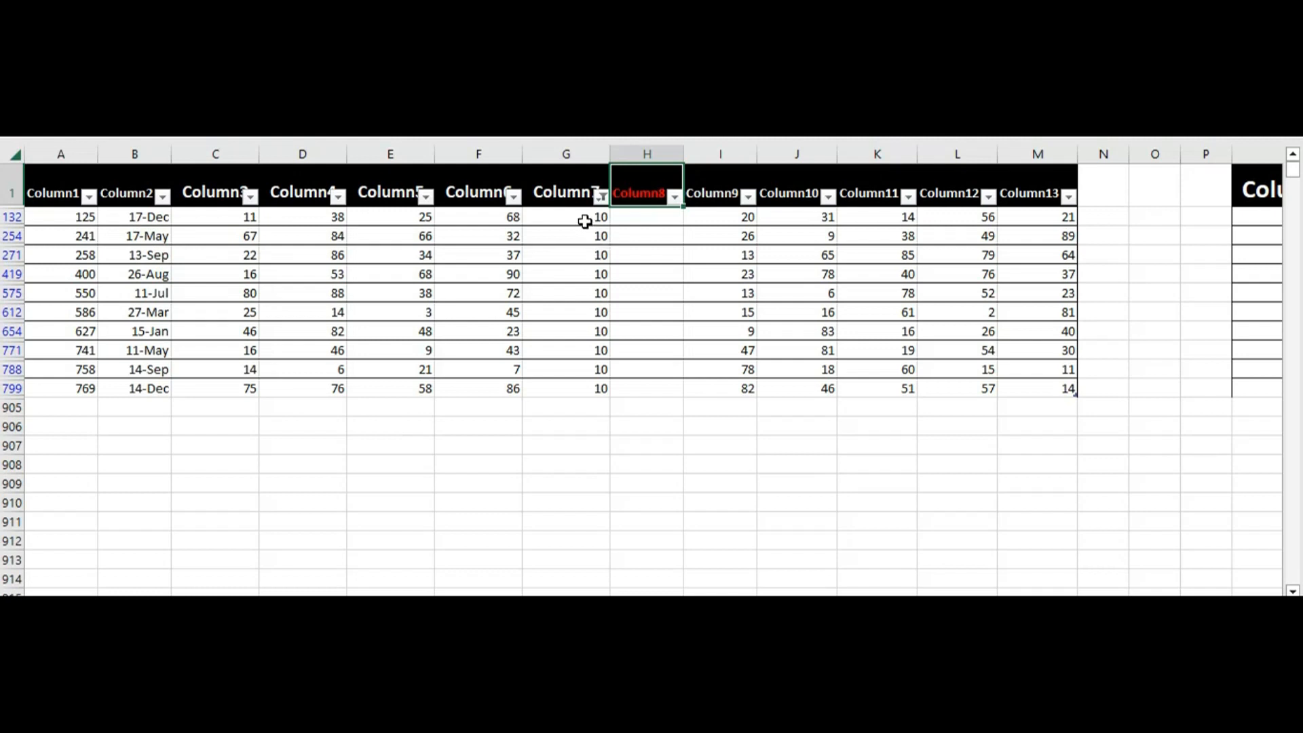
pyautogui.moveTo(585, 220); pyautogui.dragTo(583, 377)
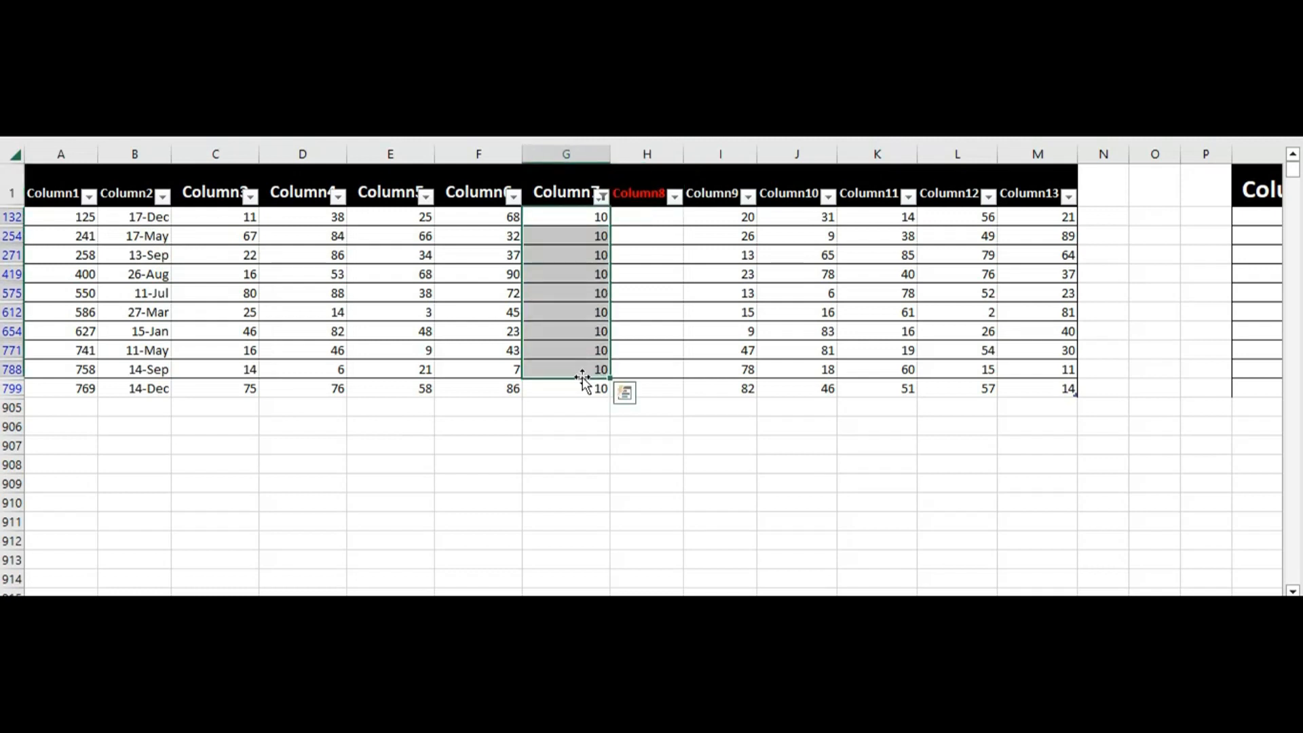
pyautogui.click(678, 410)
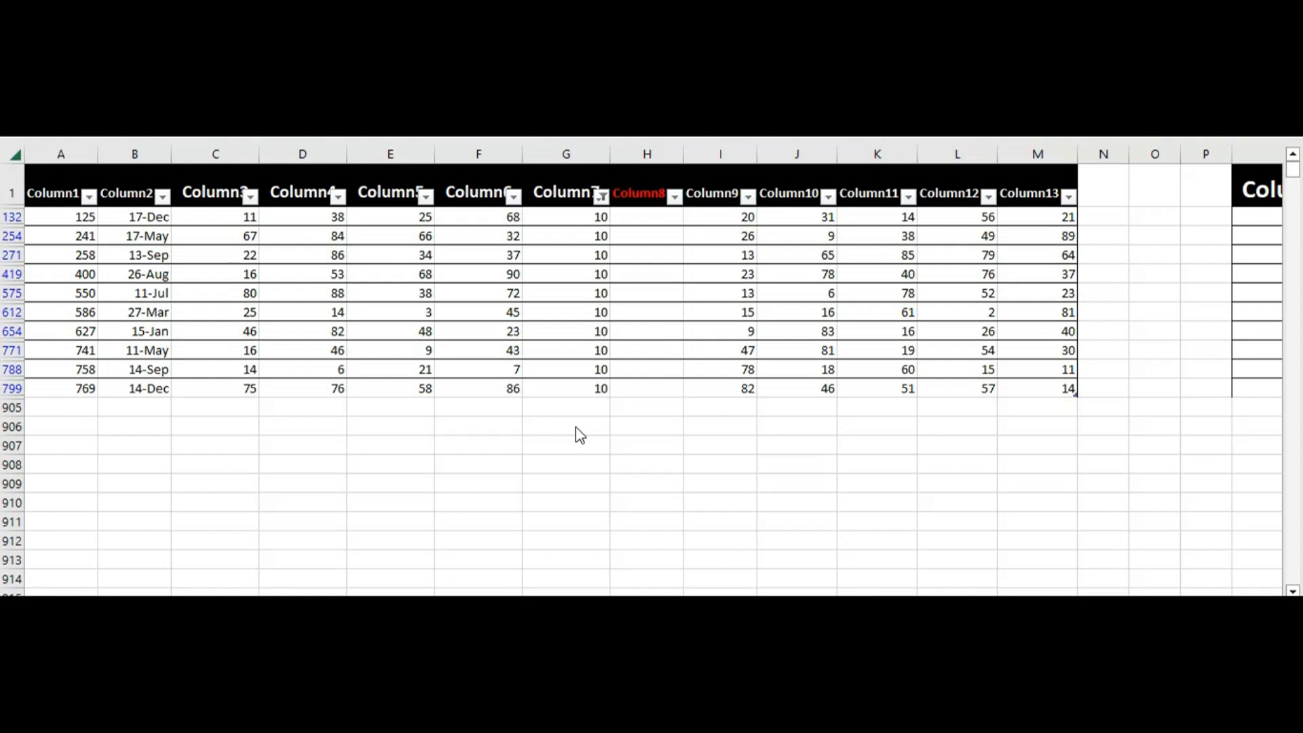
# Clear the filter from Column7 of the Monday table
pyautogui.click(601, 202)
pyautogui.click(602, 198)
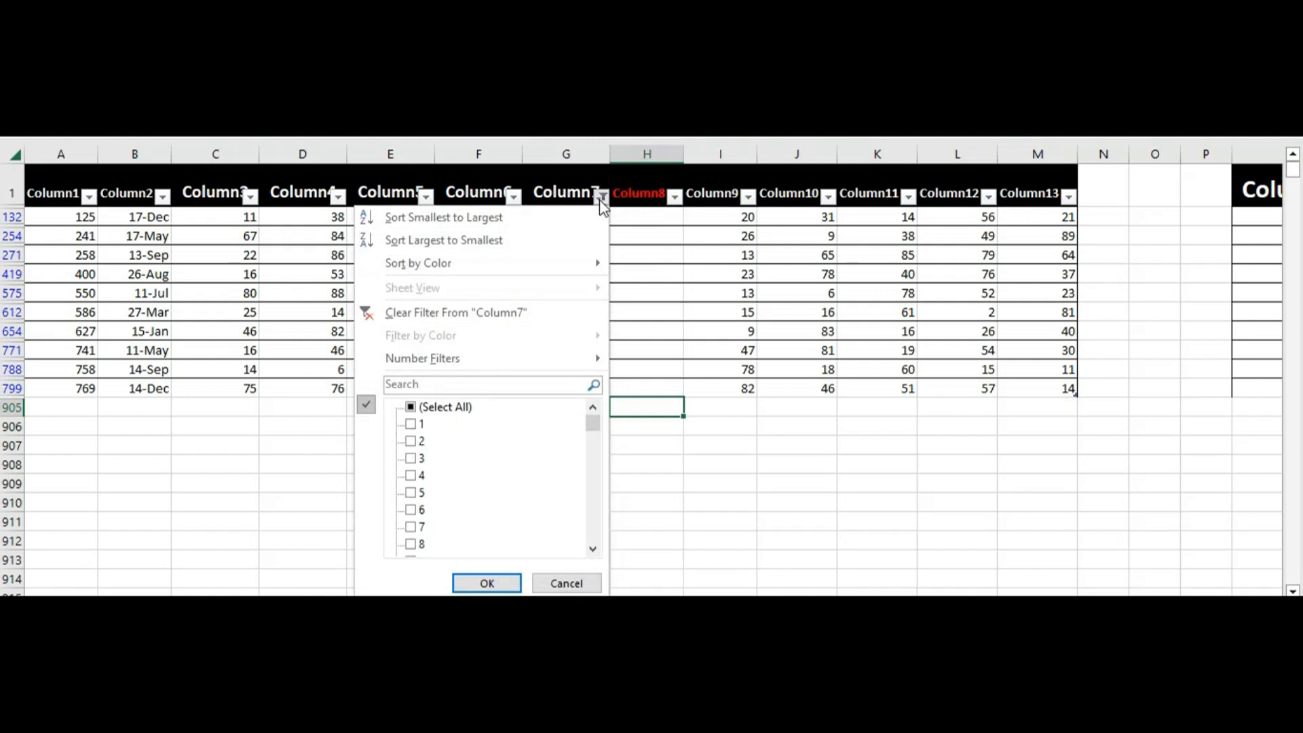
pyautogui.click(484, 313)
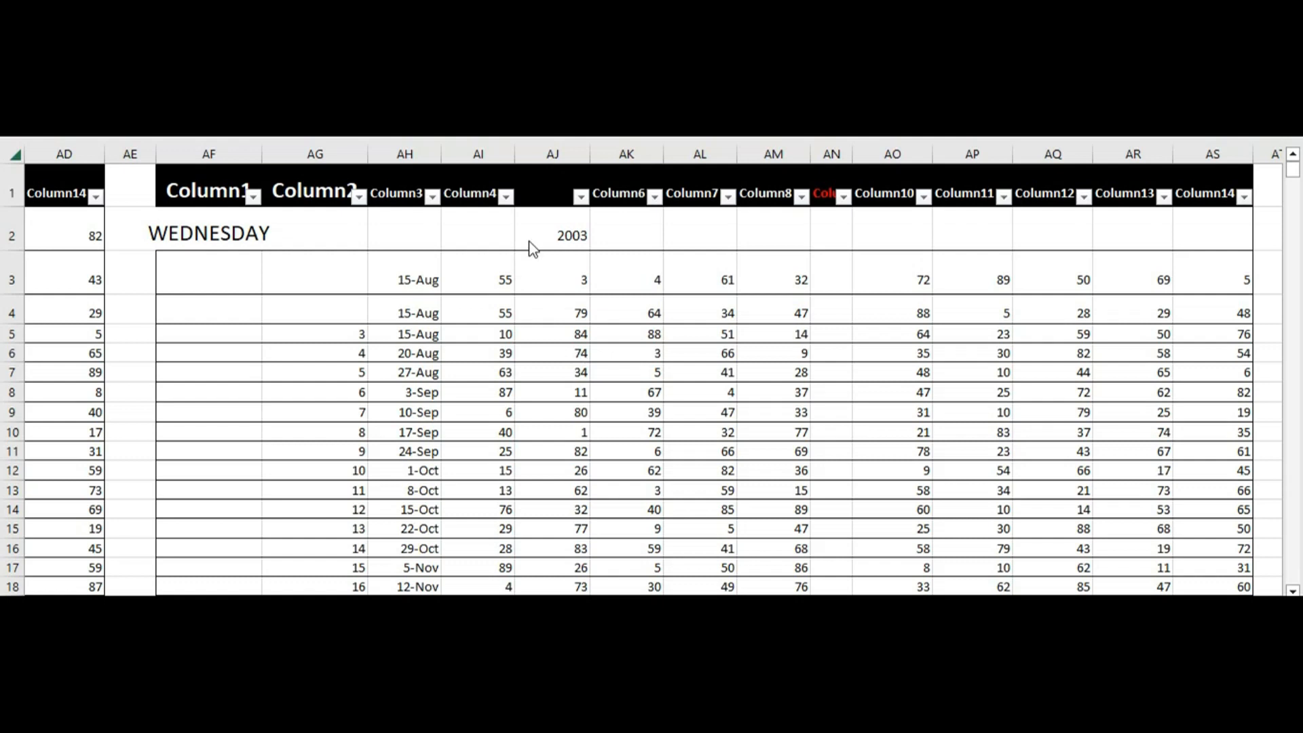
# Filter Column4 of the Wednesday table to show only the value 53
pyautogui.click(507, 200)
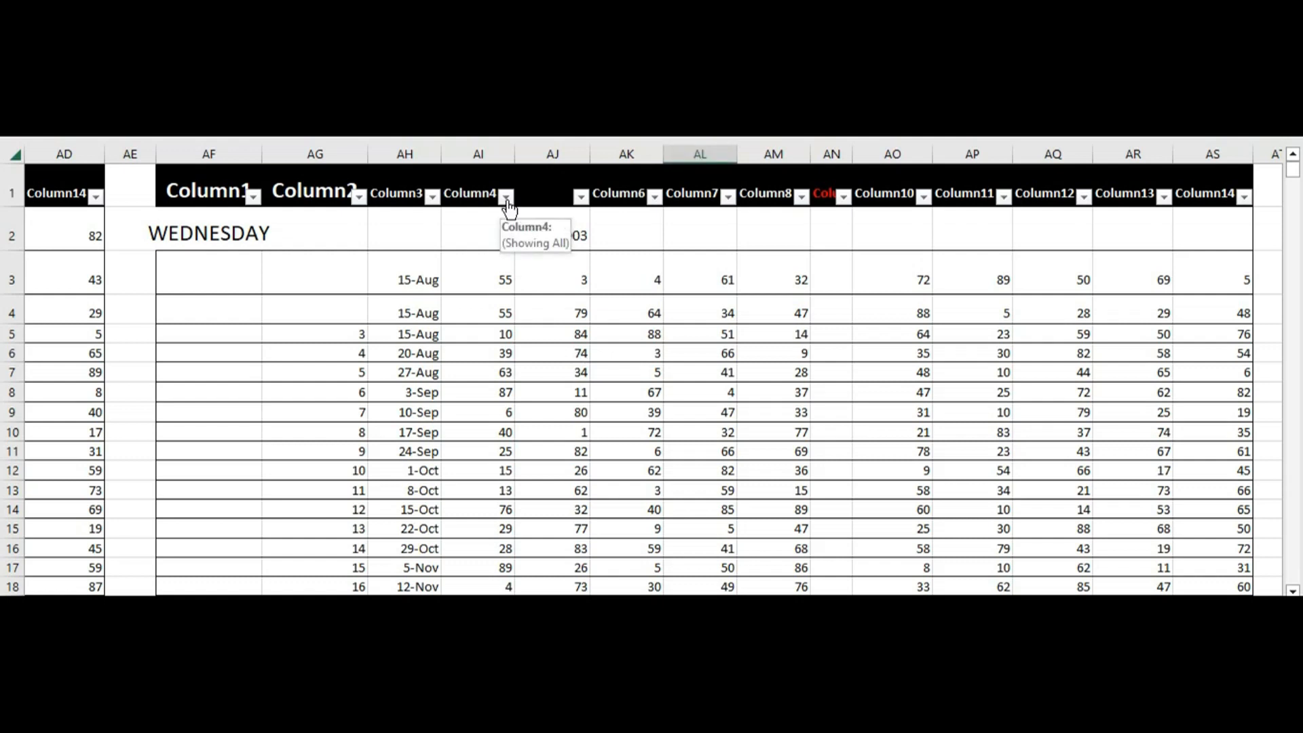
pyautogui.click(507, 198)
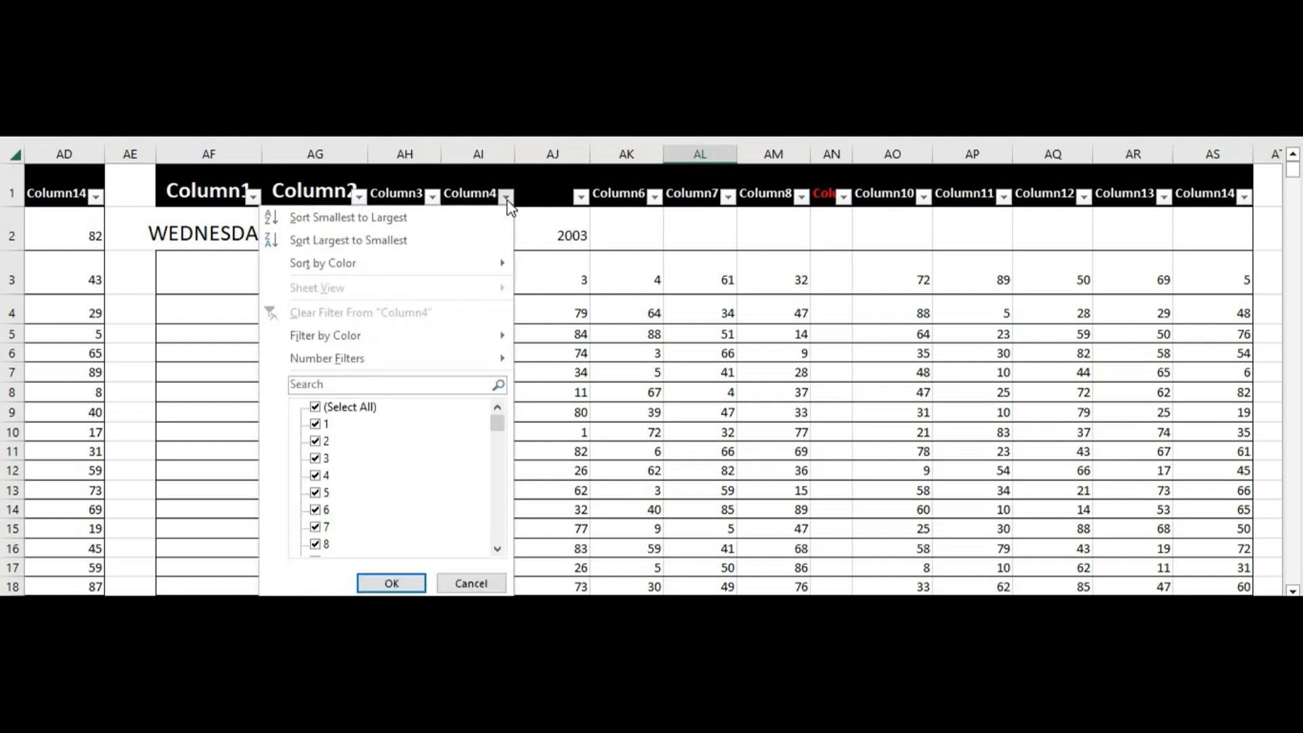
pyautogui.click(314, 410)
pyautogui.moveTo(499, 432); pyautogui.dragTo(498, 485)
pyautogui.click(315, 424)
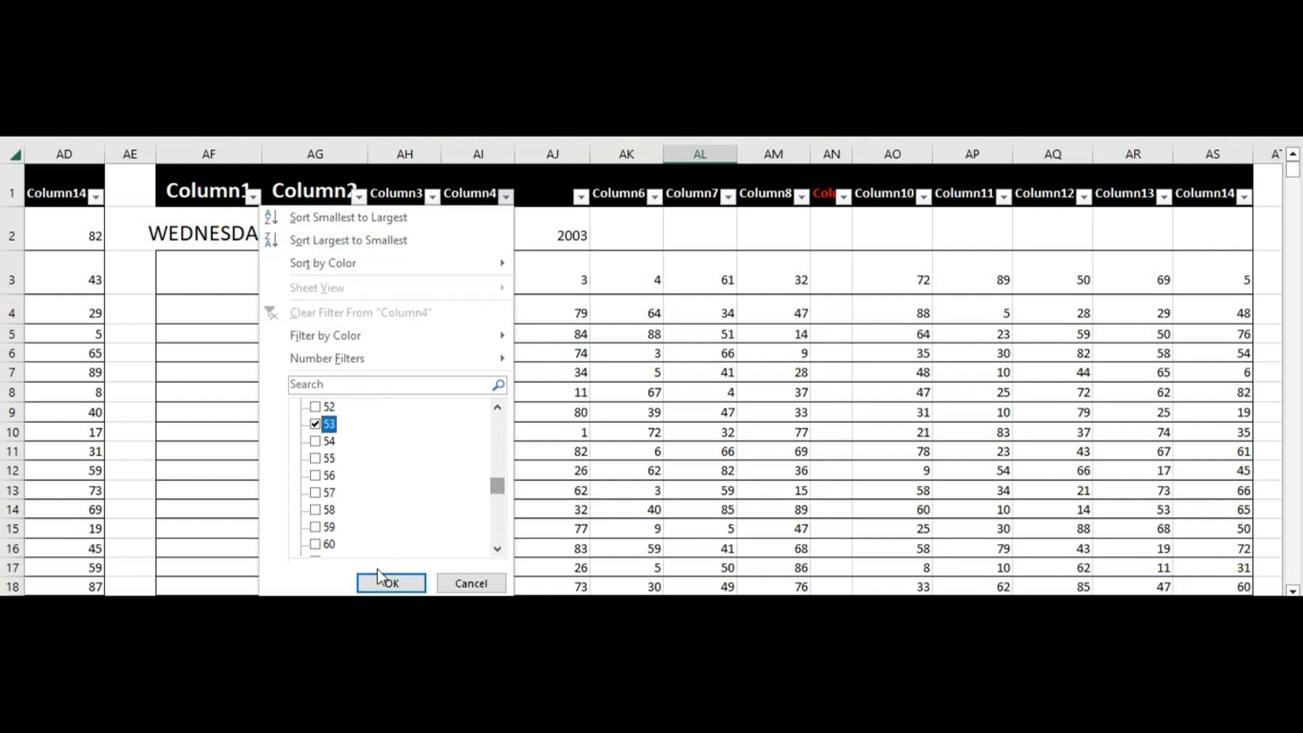
pyautogui.click(382, 577)
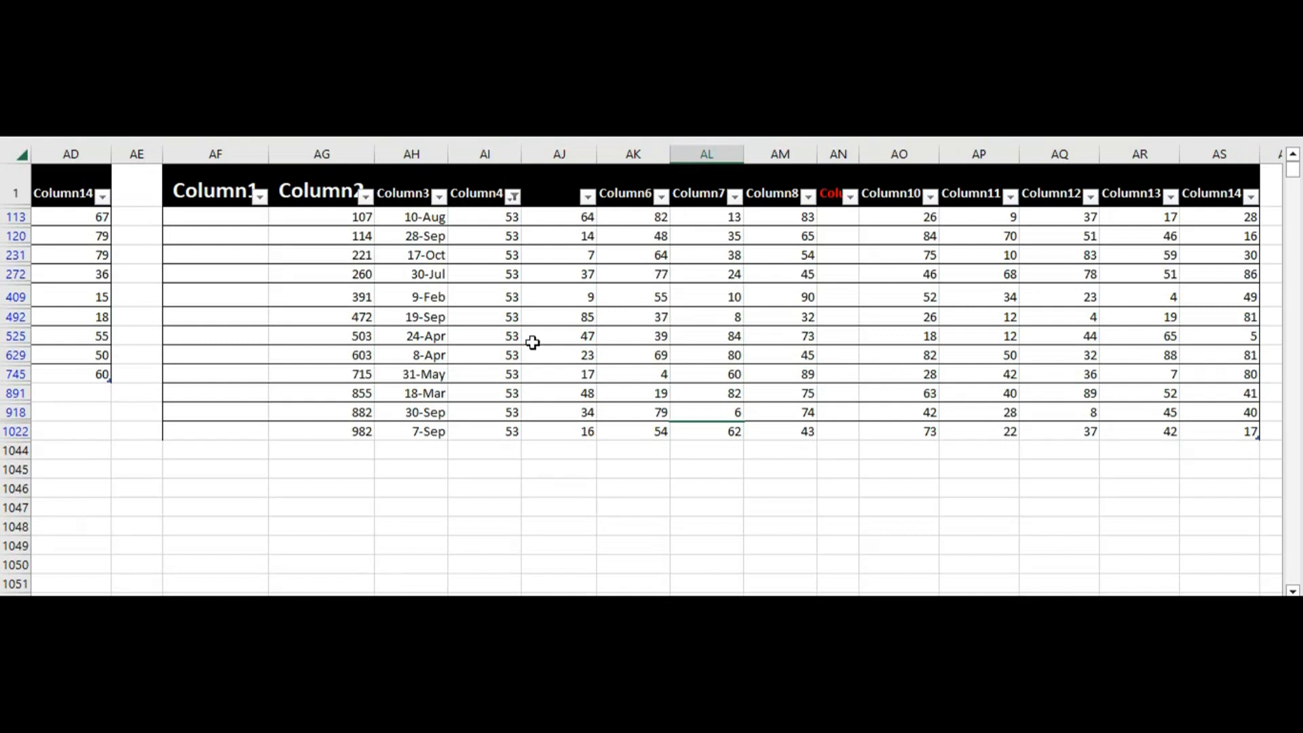
# Narrow the filtered Wednesday table further to rows whose Column6 value is 54
pyautogui.click(662, 196)
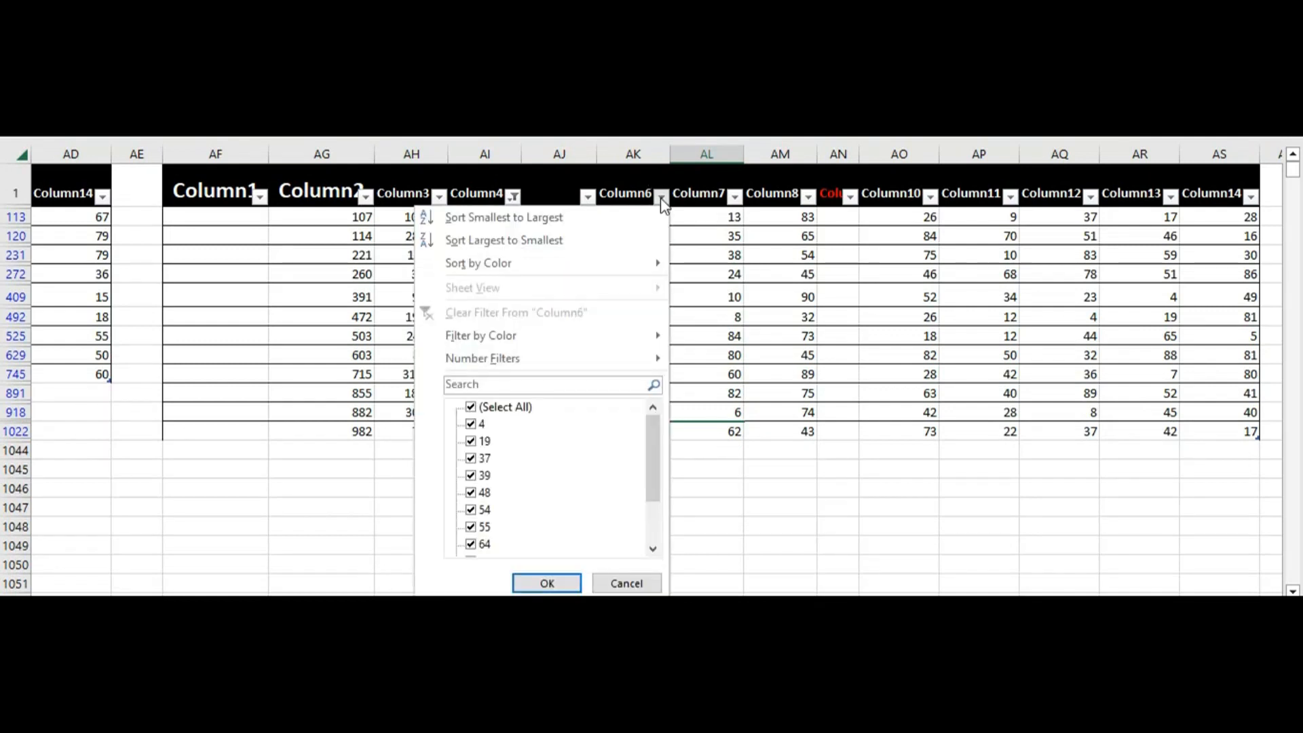
pyautogui.click(471, 408)
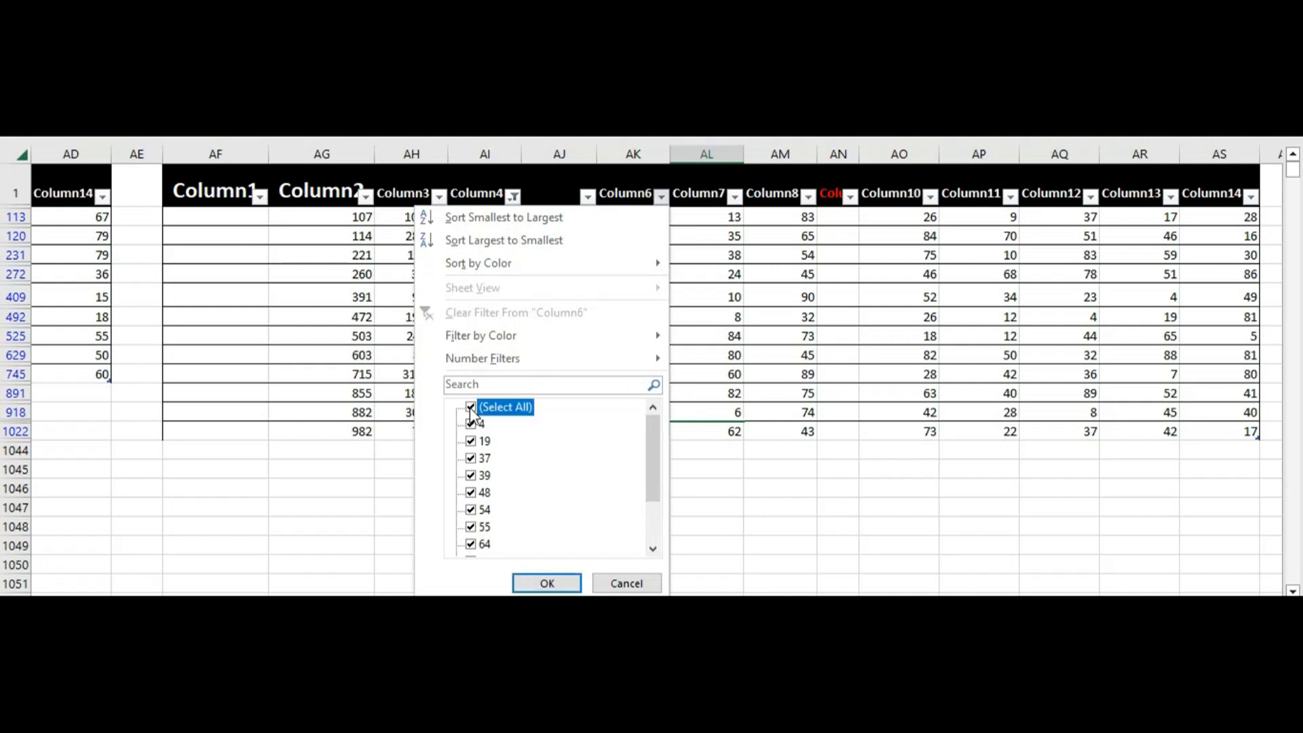
pyautogui.moveTo(650, 446); pyautogui.dragTo(650, 450)
pyautogui.click(472, 494)
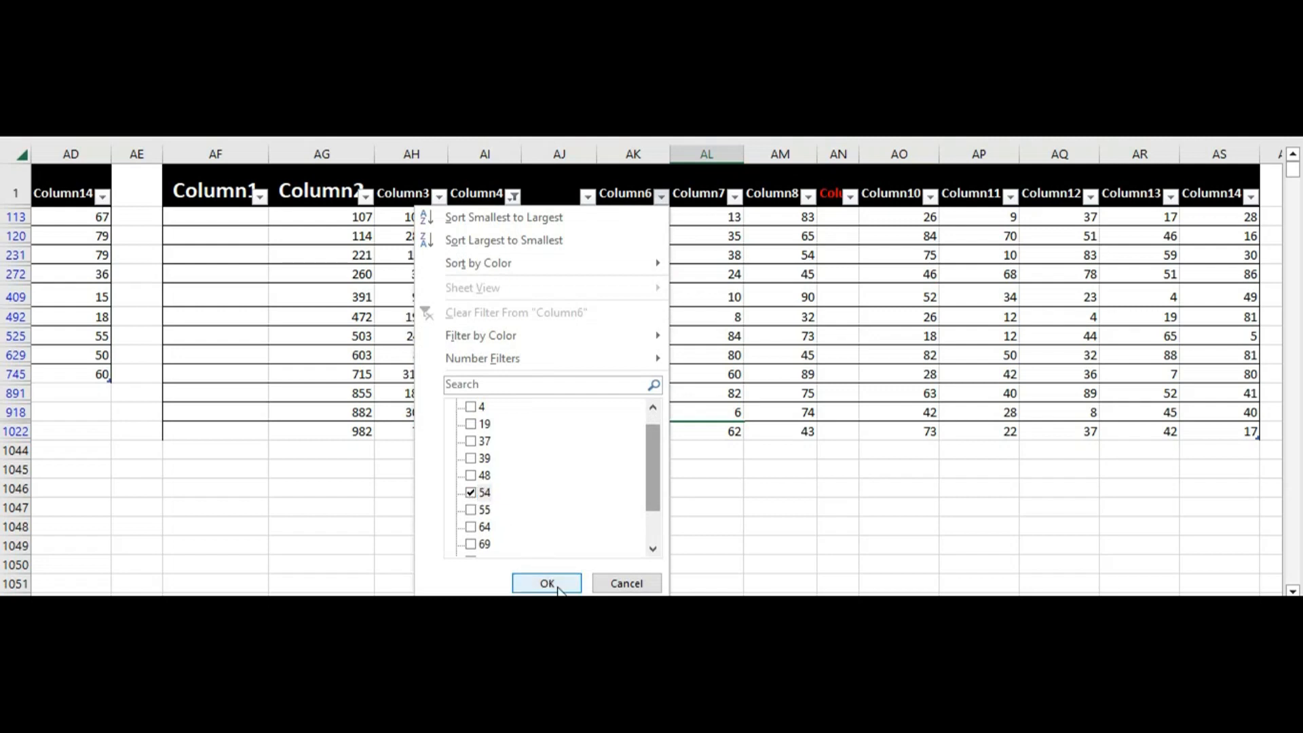
pyautogui.click(547, 583)
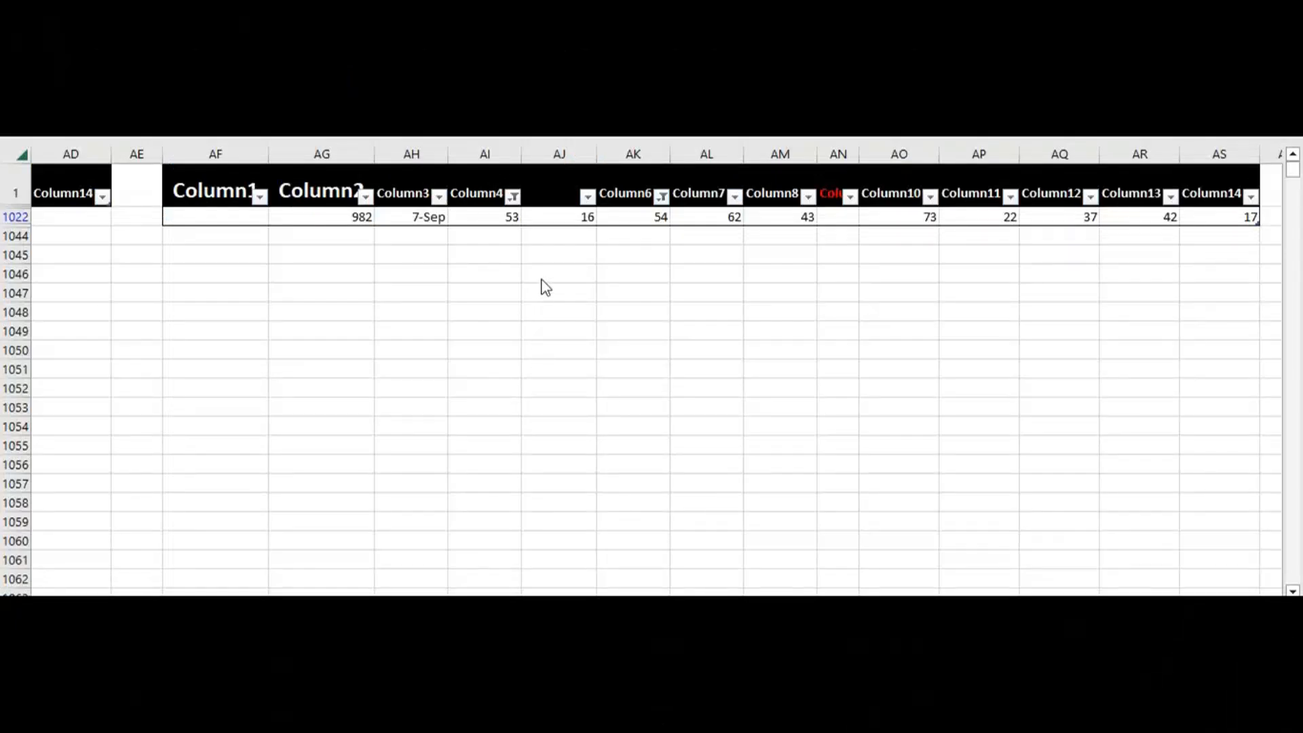
# Clear the Wednesday table's filters one at a time, from Column4 and from Column6
pyautogui.click(513, 200)
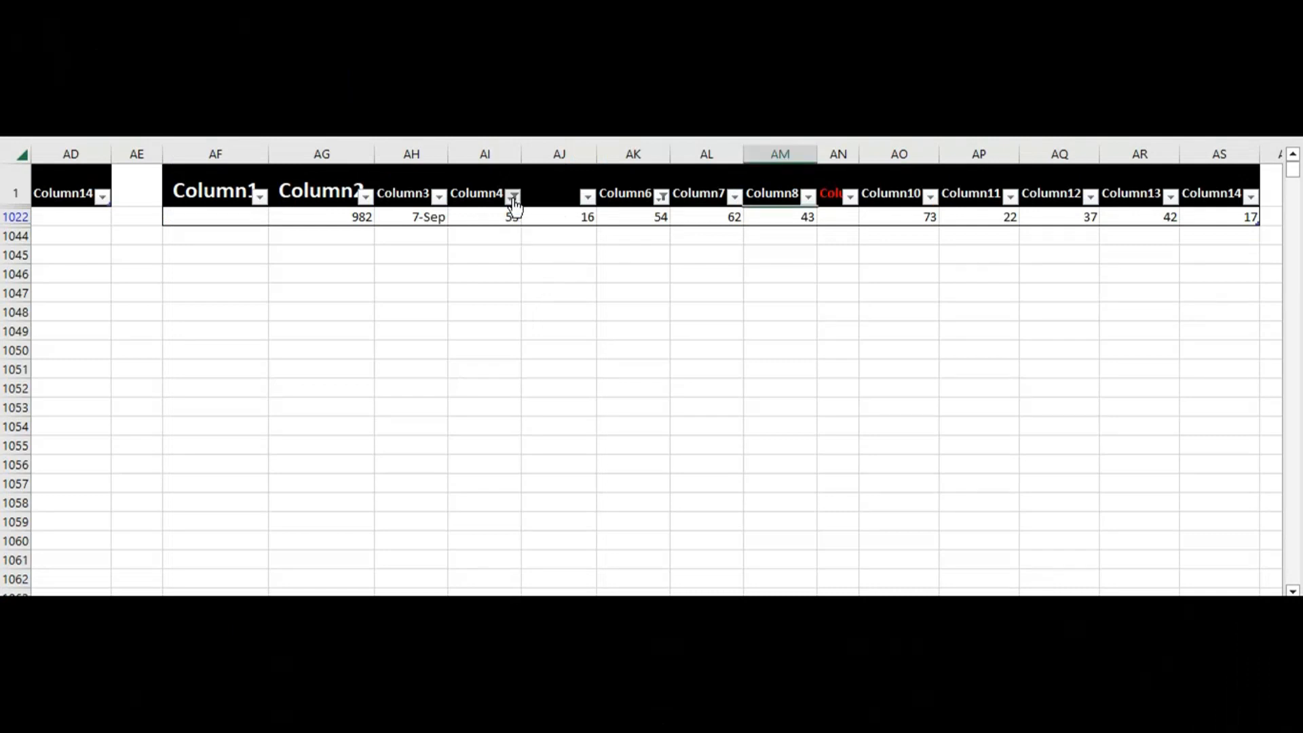
pyautogui.click(514, 197)
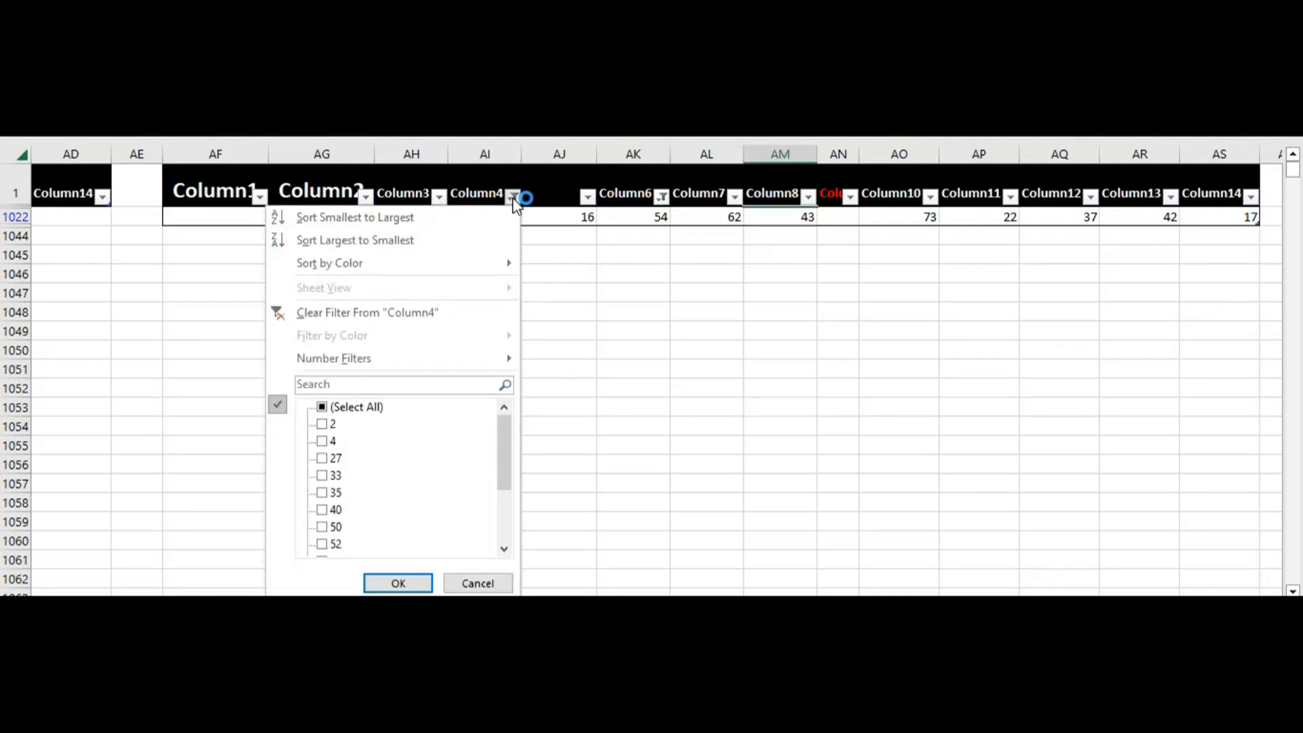
pyautogui.click(417, 322)
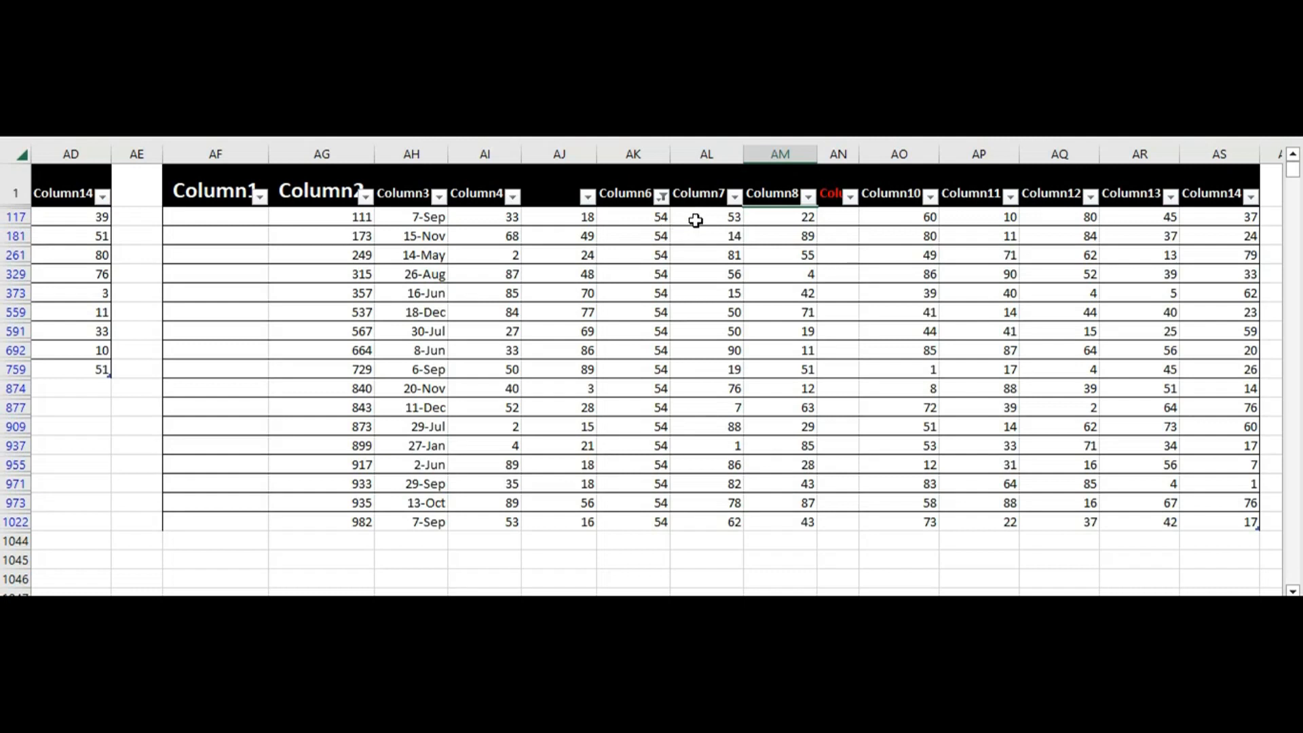
pyautogui.click(661, 198)
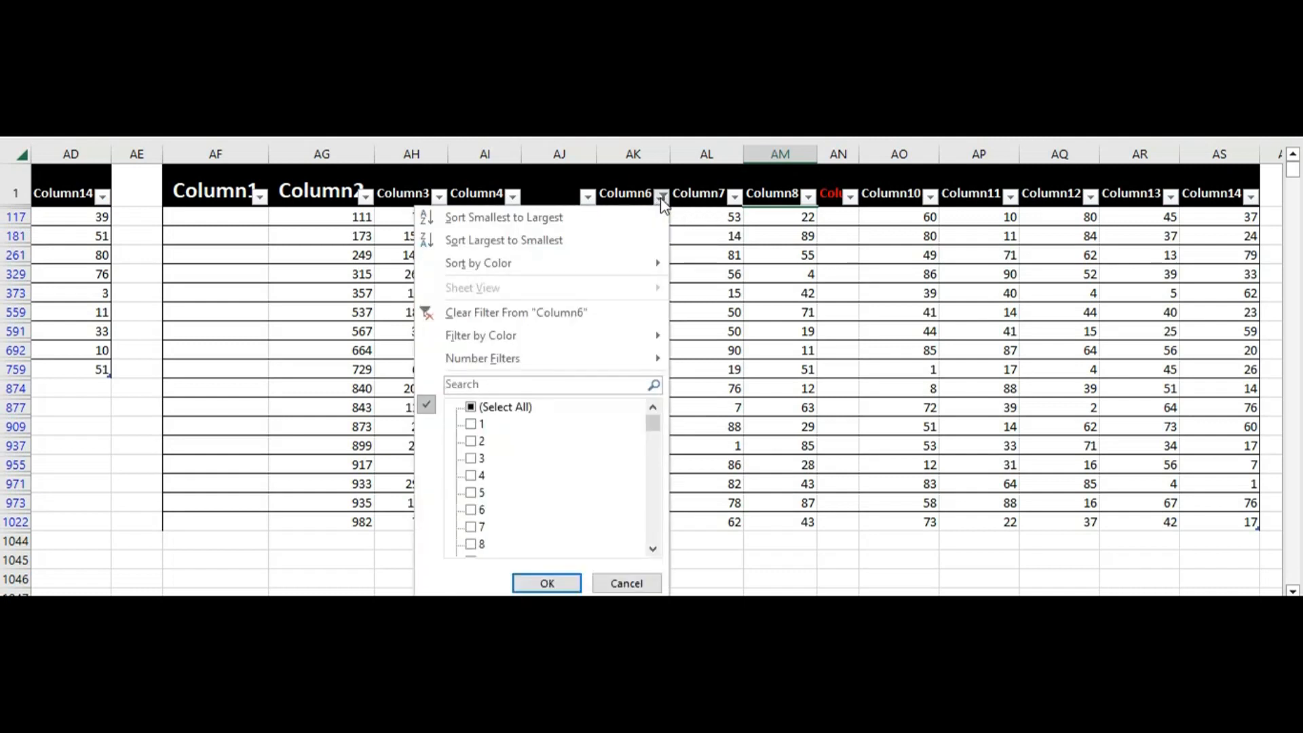
pyautogui.click(547, 313)
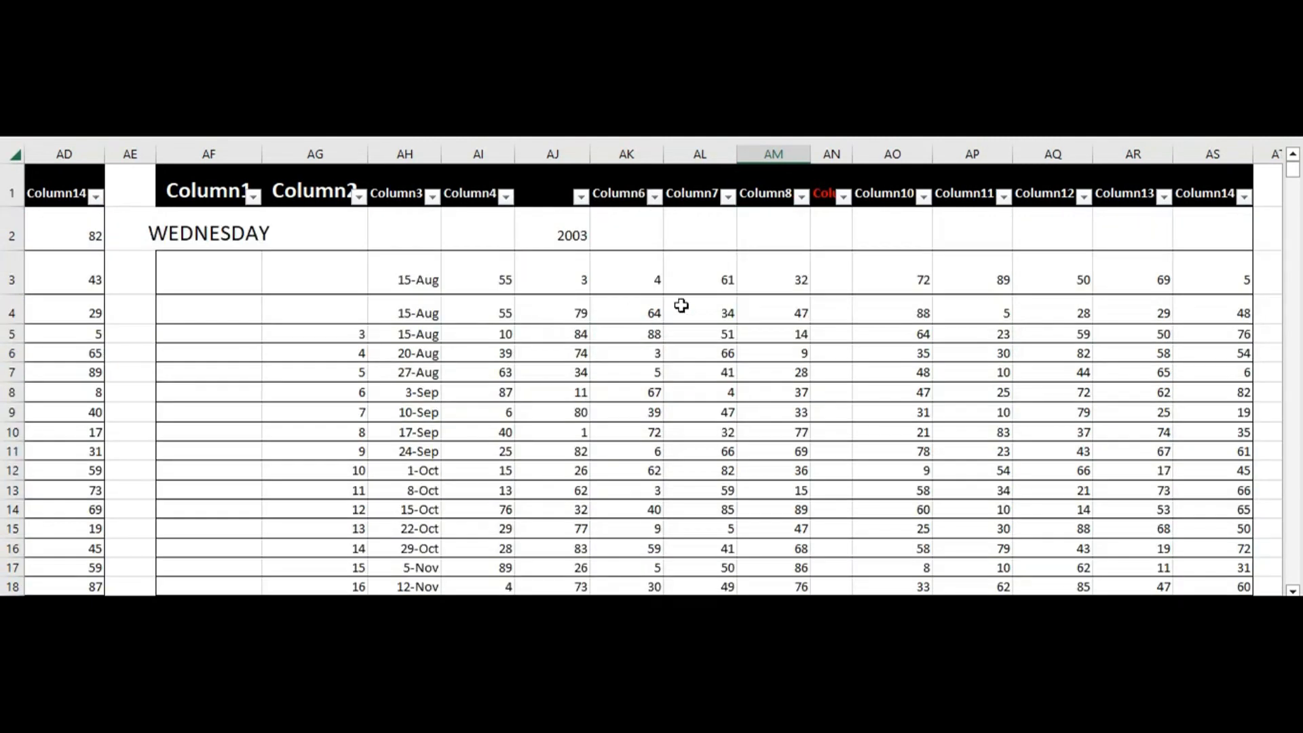
# Examine the rows further down the Wednesday table, moving along its empty Column9 from row 3
pyautogui.click(824, 288)
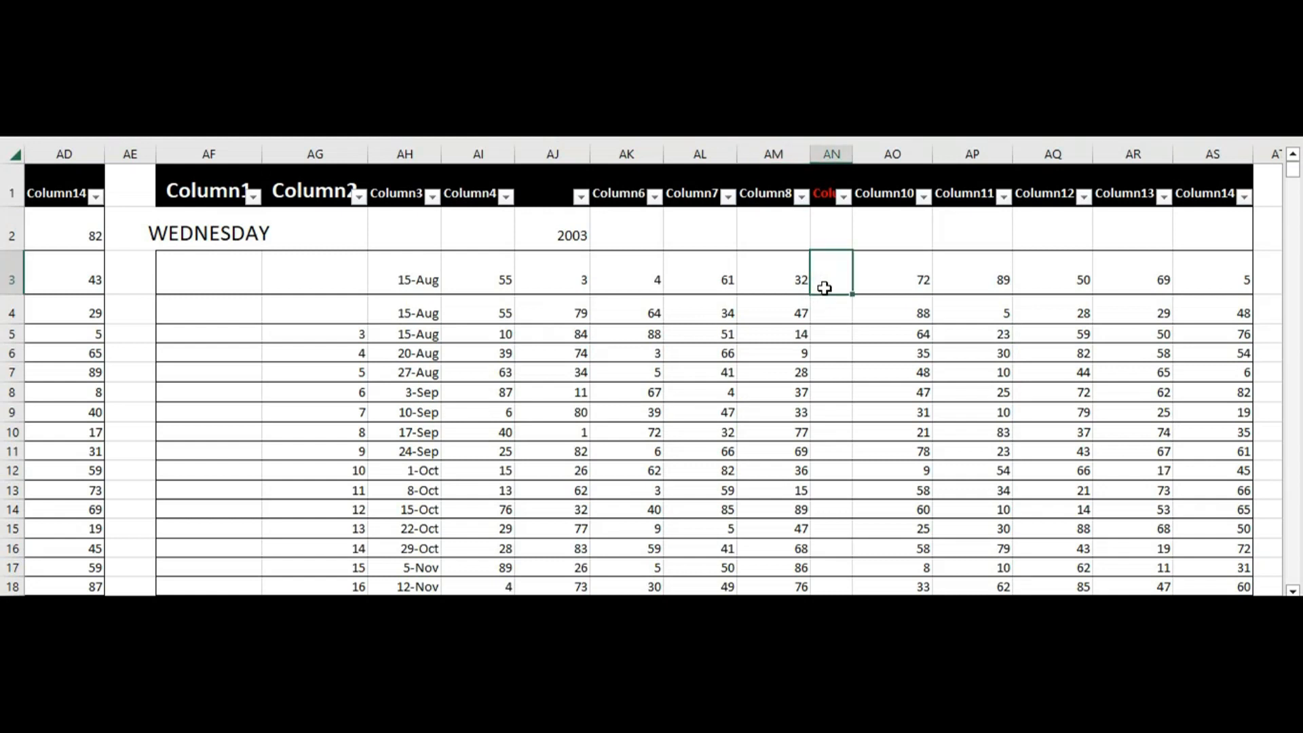
pyautogui.press('Down')
pyautogui.press('Down')
pyautogui.press('Down')
pyautogui.press('Down')
pyautogui.press('Down')
pyautogui.press('Down')
pyautogui.press('Down')
pyautogui.press('Down')
pyautogui.press('Down')
pyautogui.press('Down')
pyautogui.press('Down')
pyautogui.press('Down')
pyautogui.press('Down')
pyautogui.press('Down')
pyautogui.press('Down')
pyautogui.press('Down')
pyautogui.press('Down')
pyautogui.press('Down')
pyautogui.press('Down')
pyautogui.press('Down')
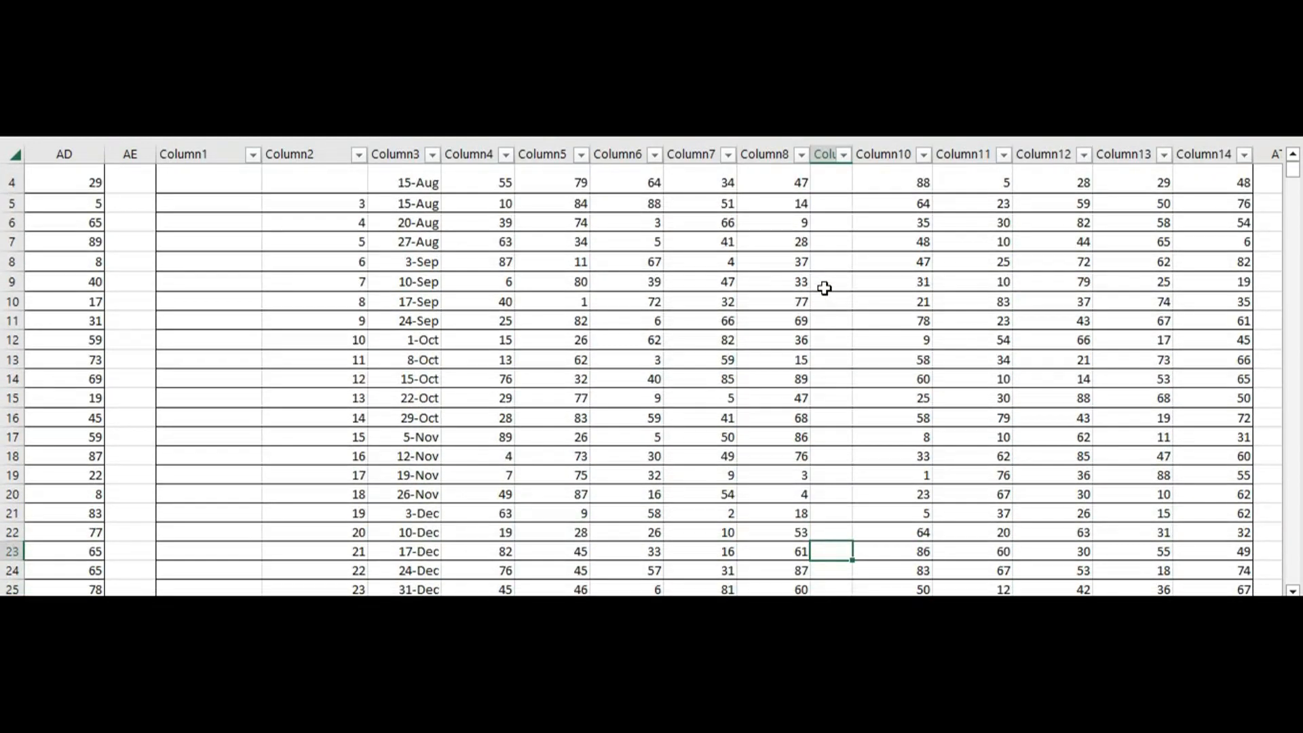
pyautogui.press('Down')
pyautogui.press('Down')
pyautogui.press('Down')
pyautogui.press('Down')
pyautogui.press('Down')
pyautogui.press('Down')
pyautogui.press('Down')
pyautogui.press('Down')
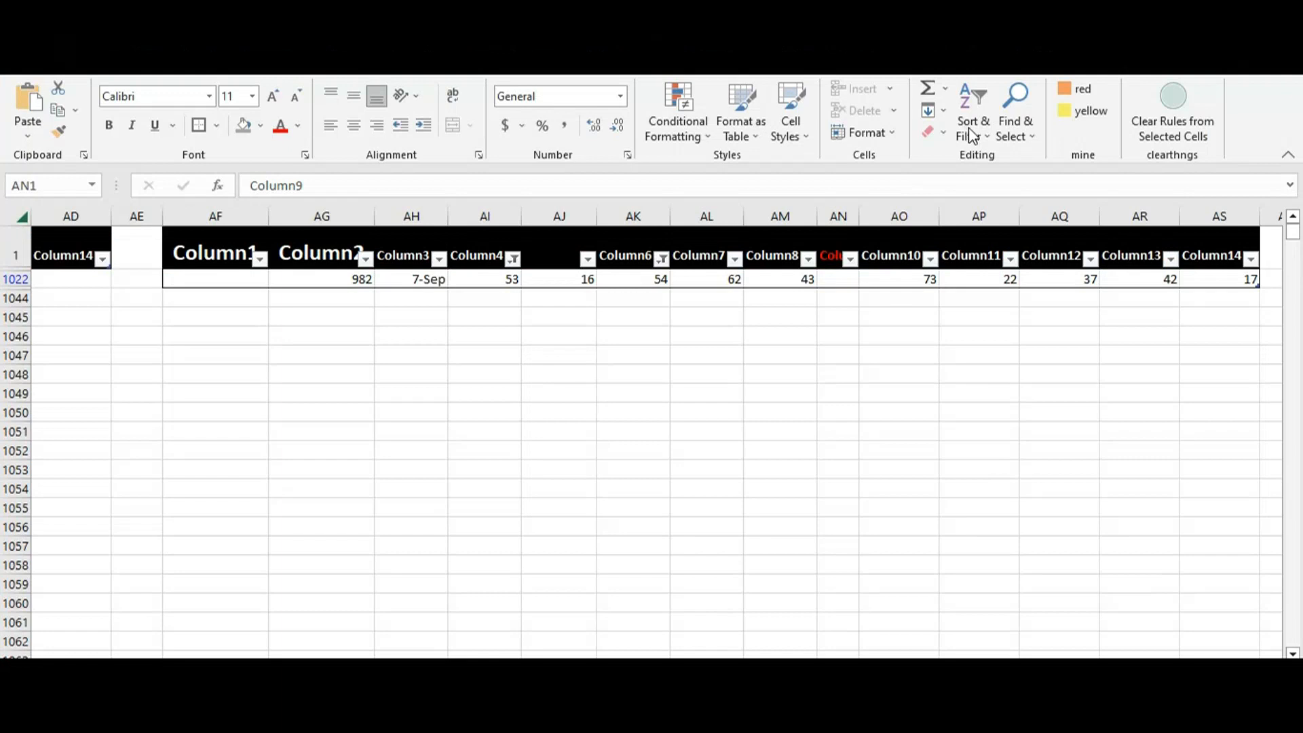
# Clear all filters of the Wednesday table at once with the Sort & Filter Clear command
pyautogui.click(970, 129)
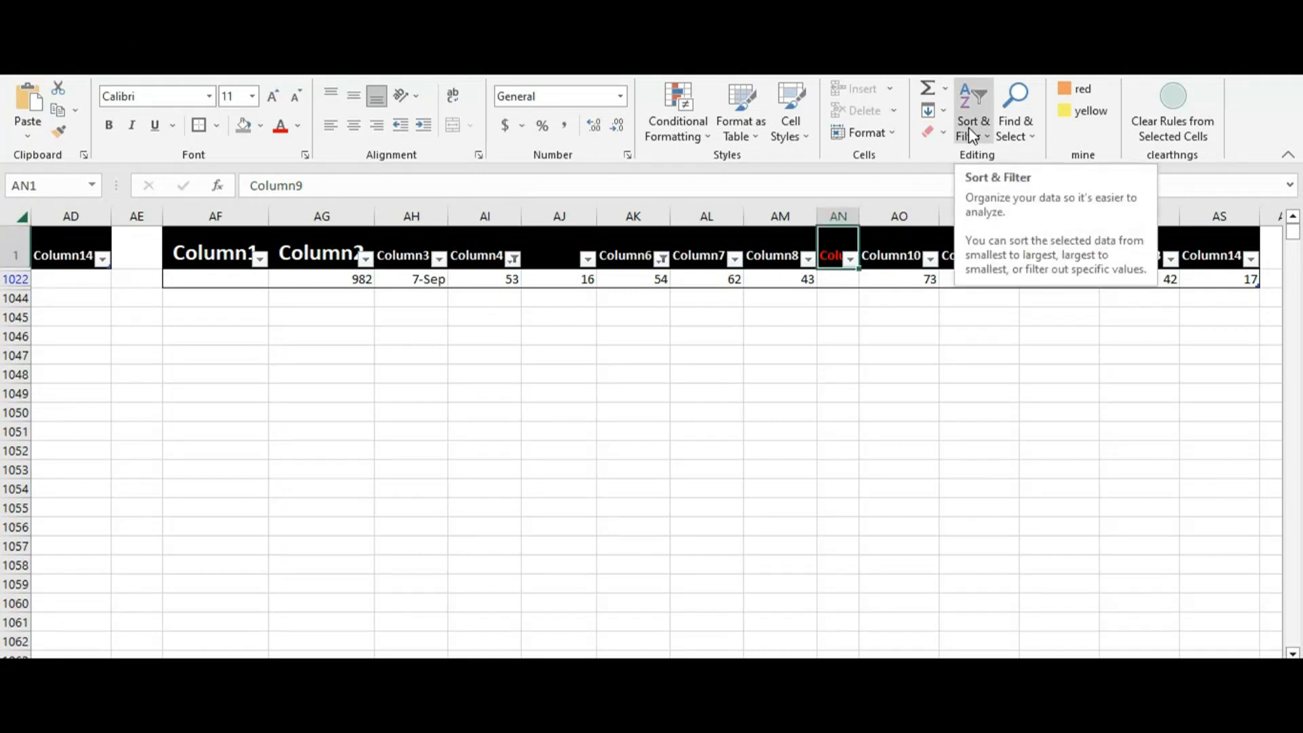
pyautogui.click(968, 127)
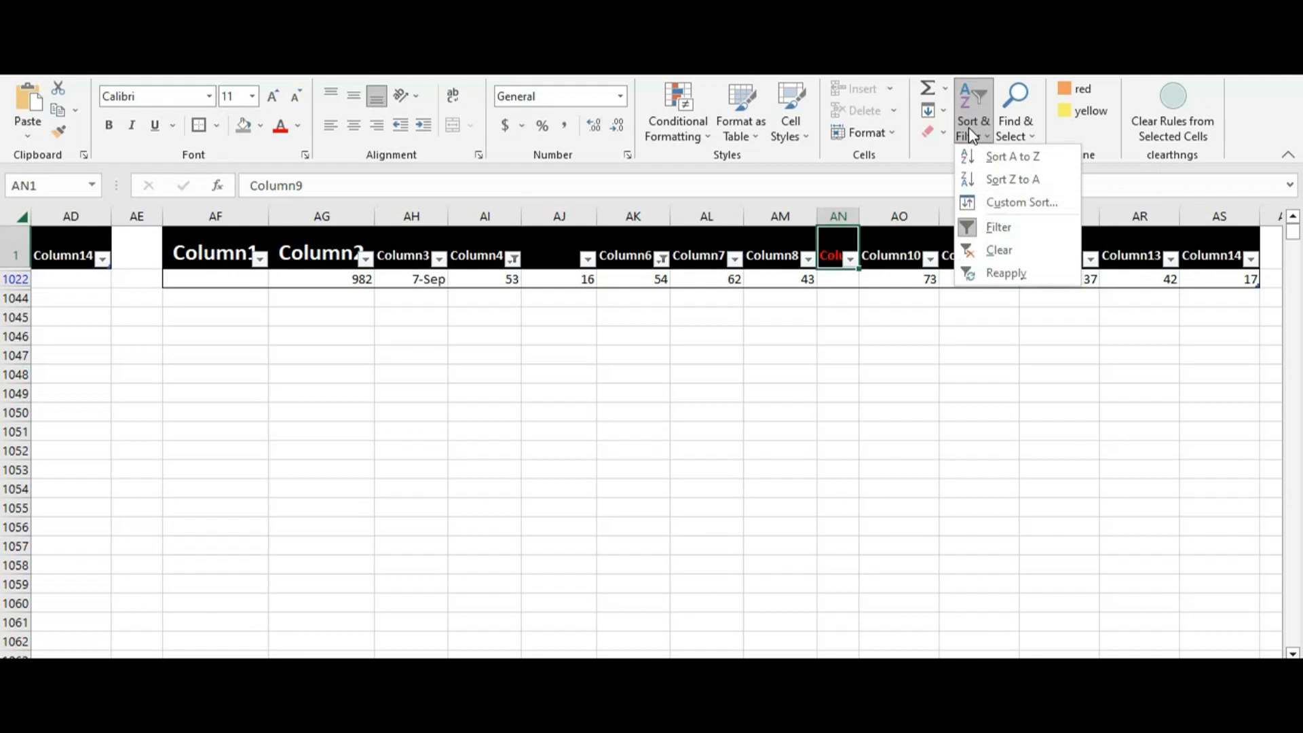
pyautogui.click(989, 252)
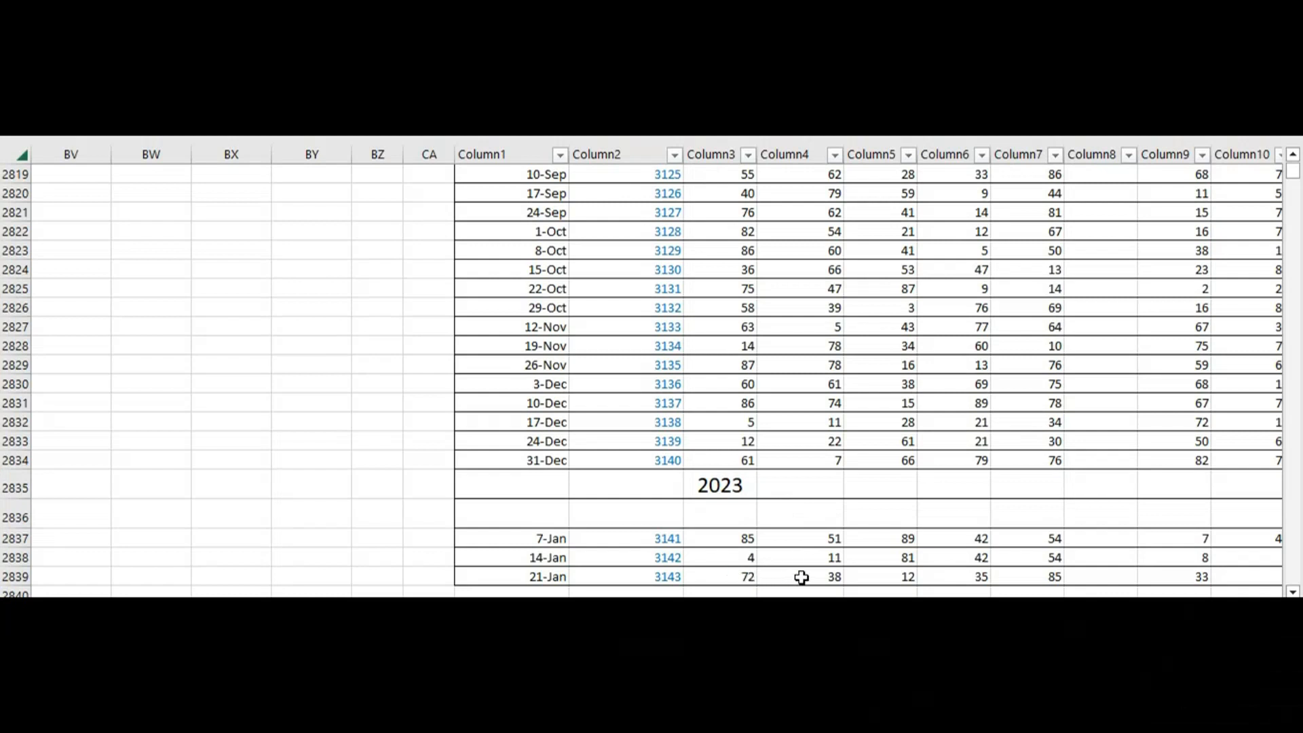
# Copy the five numbers in Column3 to Column7 of the Saturday table's last 2023 row, dated 21-Jan
pyautogui.click(740, 576)
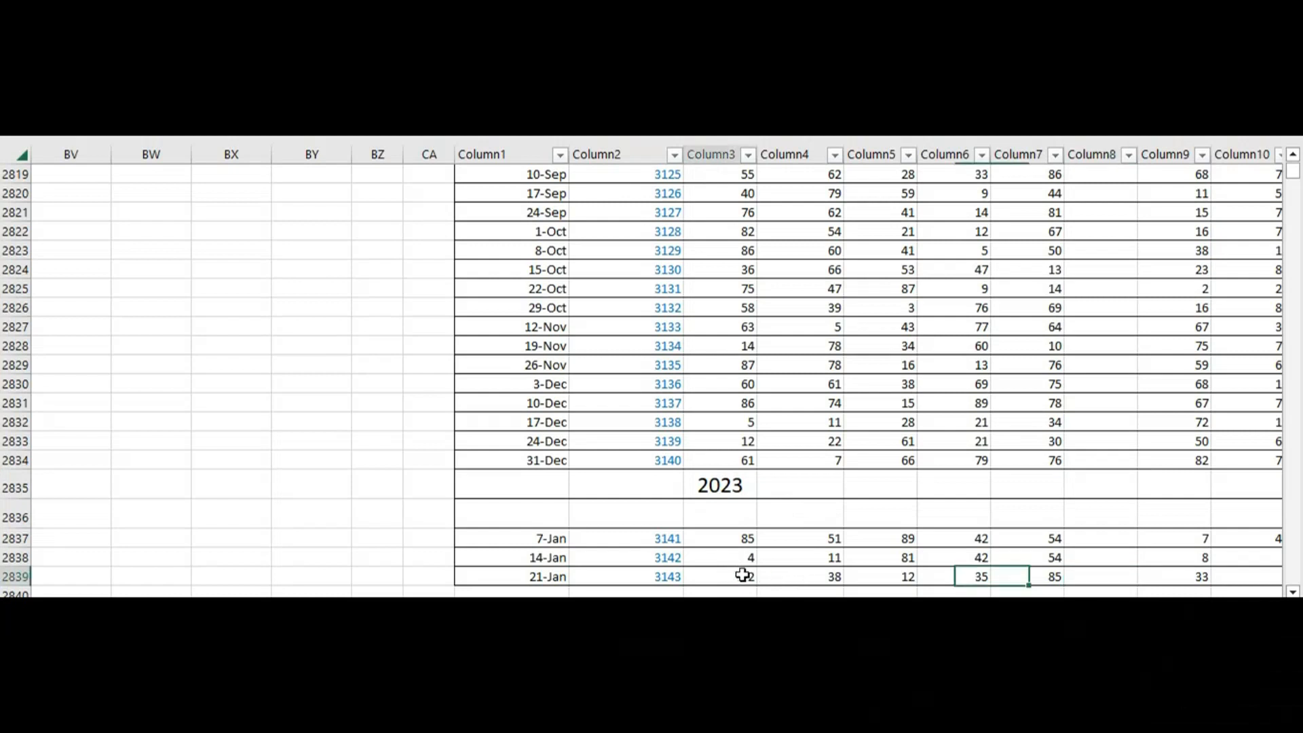
pyautogui.hotkey('shift', 'Right')
pyautogui.hotkey('shift', 'Right')
pyautogui.hotkey('shift', 'Right')
pyautogui.hotkey('shift', 'Right')
pyautogui.hotkey('shift', 'Right')
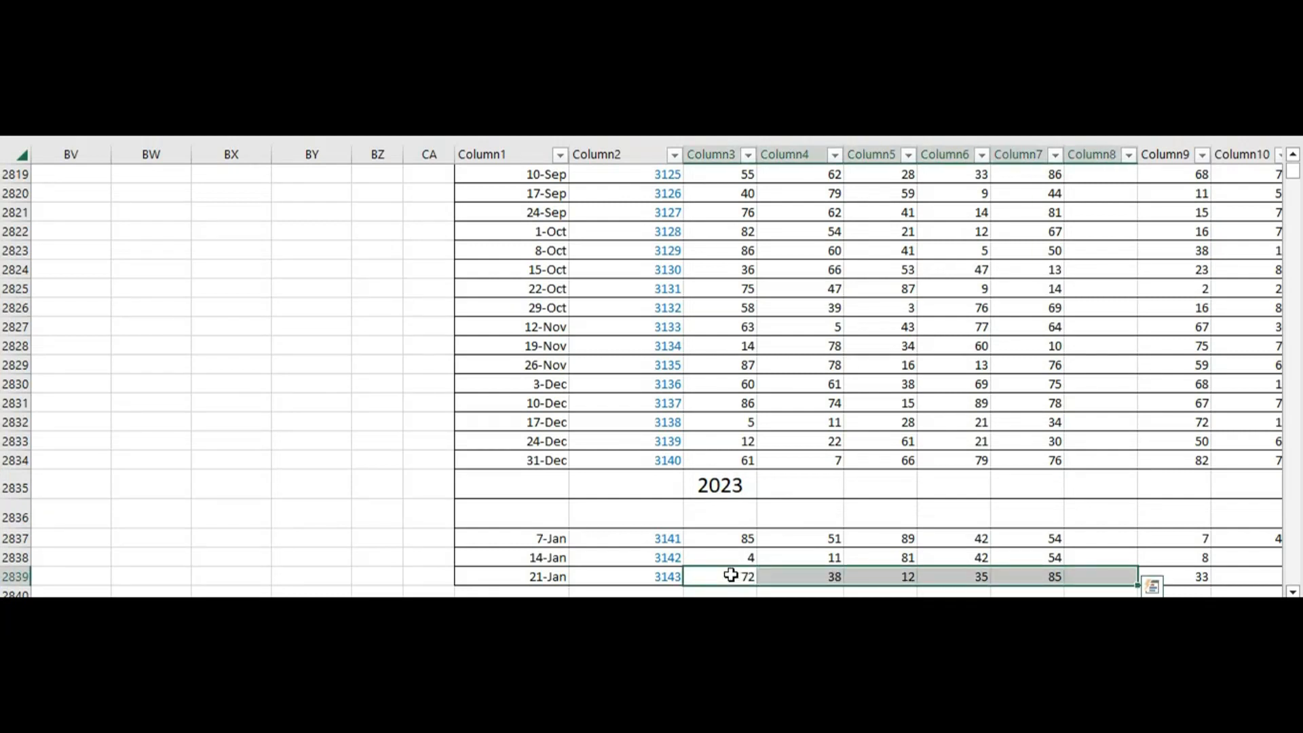
pyautogui.hotkey('shift', 'Left')
pyautogui.hotkey('ctrl', 'c')
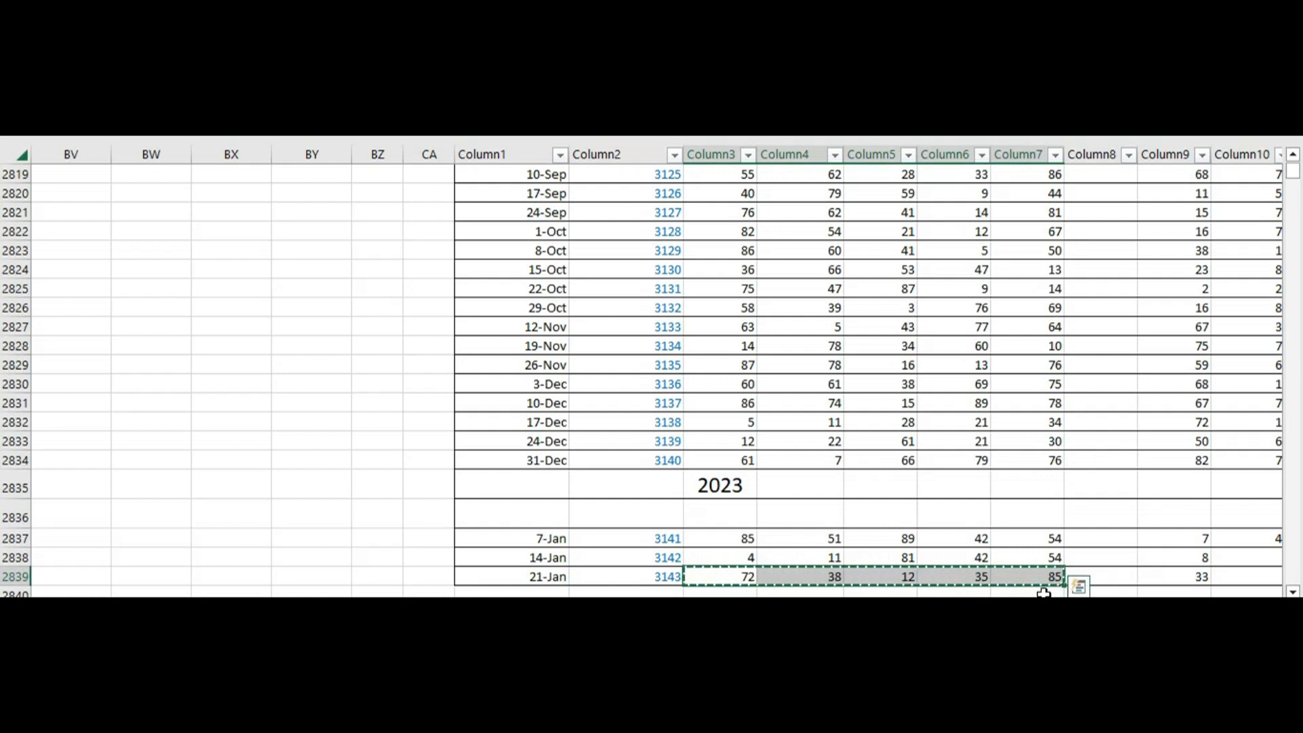
# Paste the copied numbers 72, 38, 12, 35 and 85 over the ONE DRAW row and run the one-draw search
pyautogui.hscroll(6, 1043, 593)
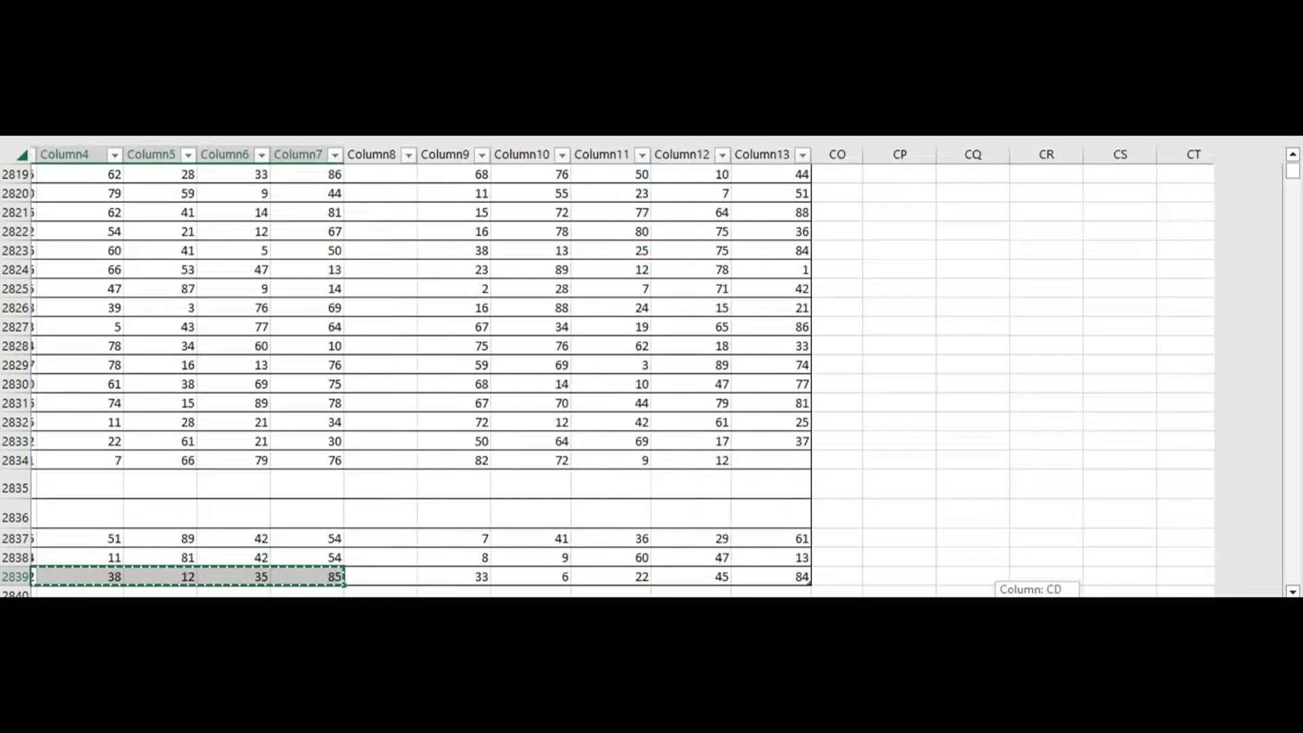
pyautogui.hscroll(3, 1043, 593)
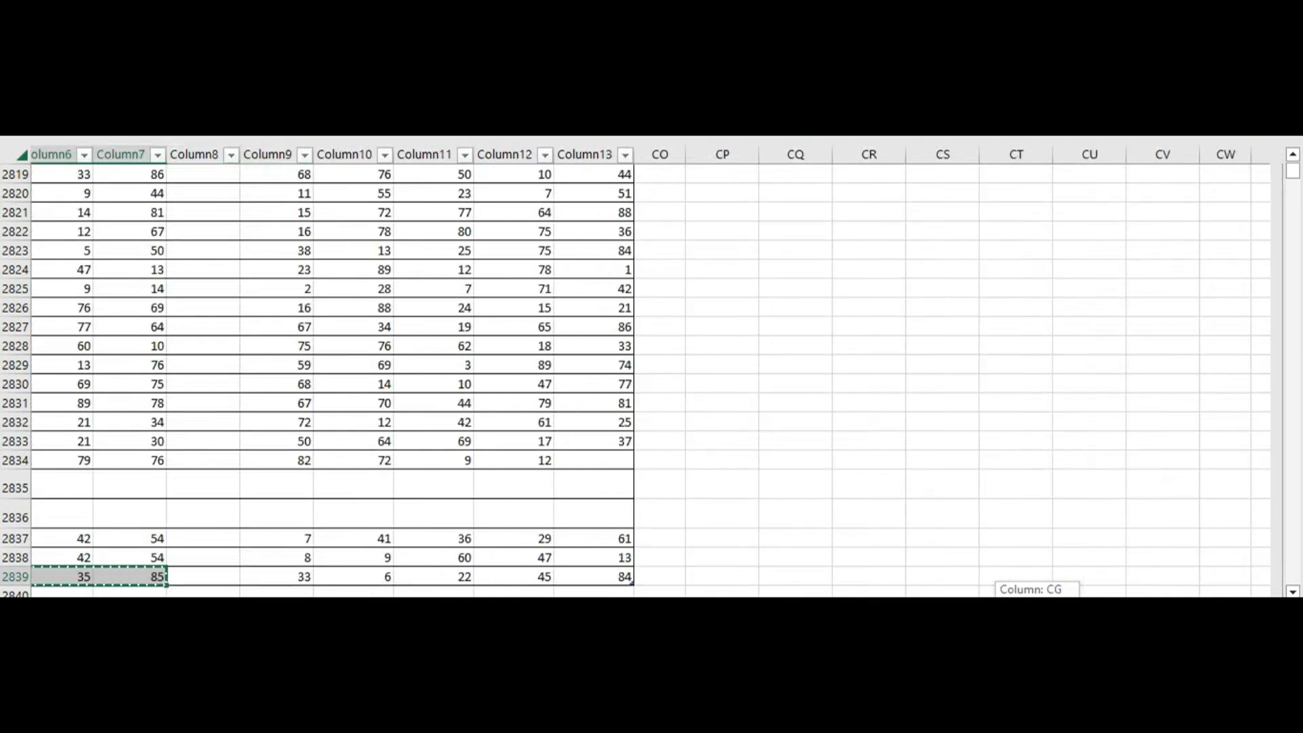
pyautogui.hscroll(20, 1043, 593)
pyautogui.hscroll(12, 1043, 593)
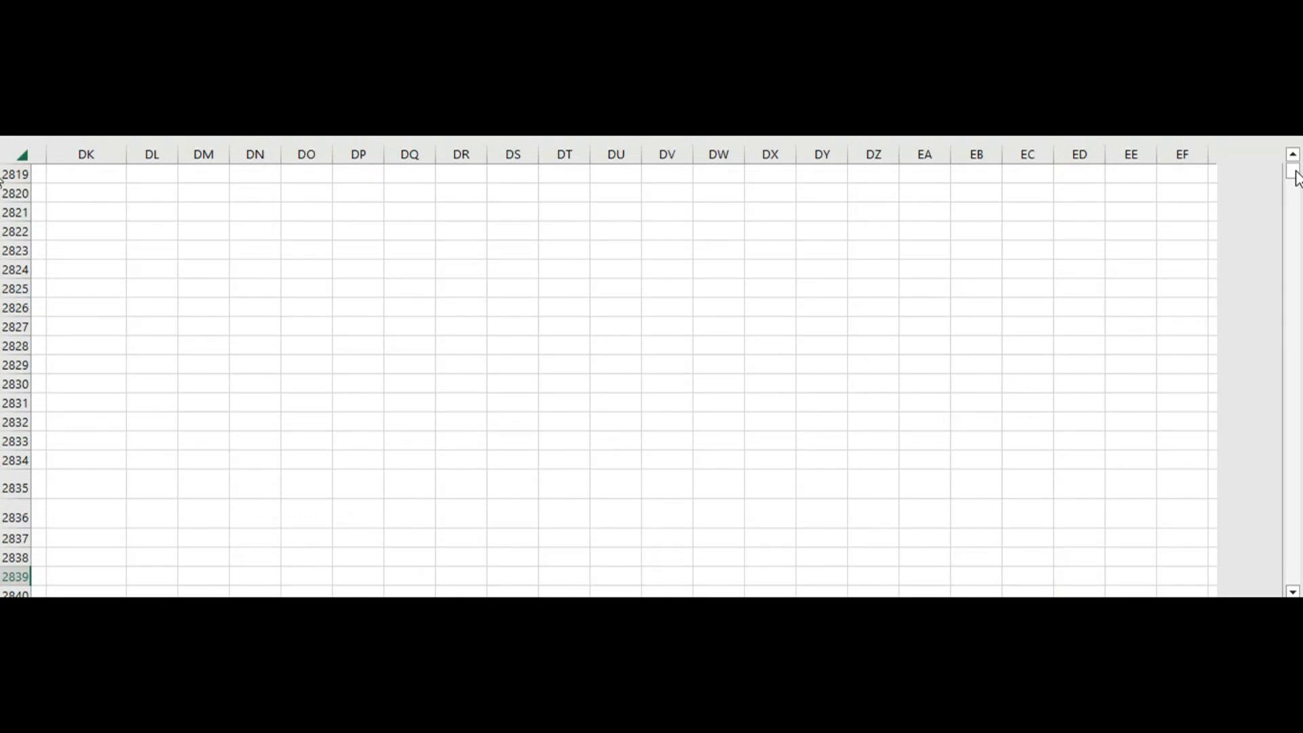
pyautogui.moveTo(1298, 178); pyautogui.dragTo(1297, 163)
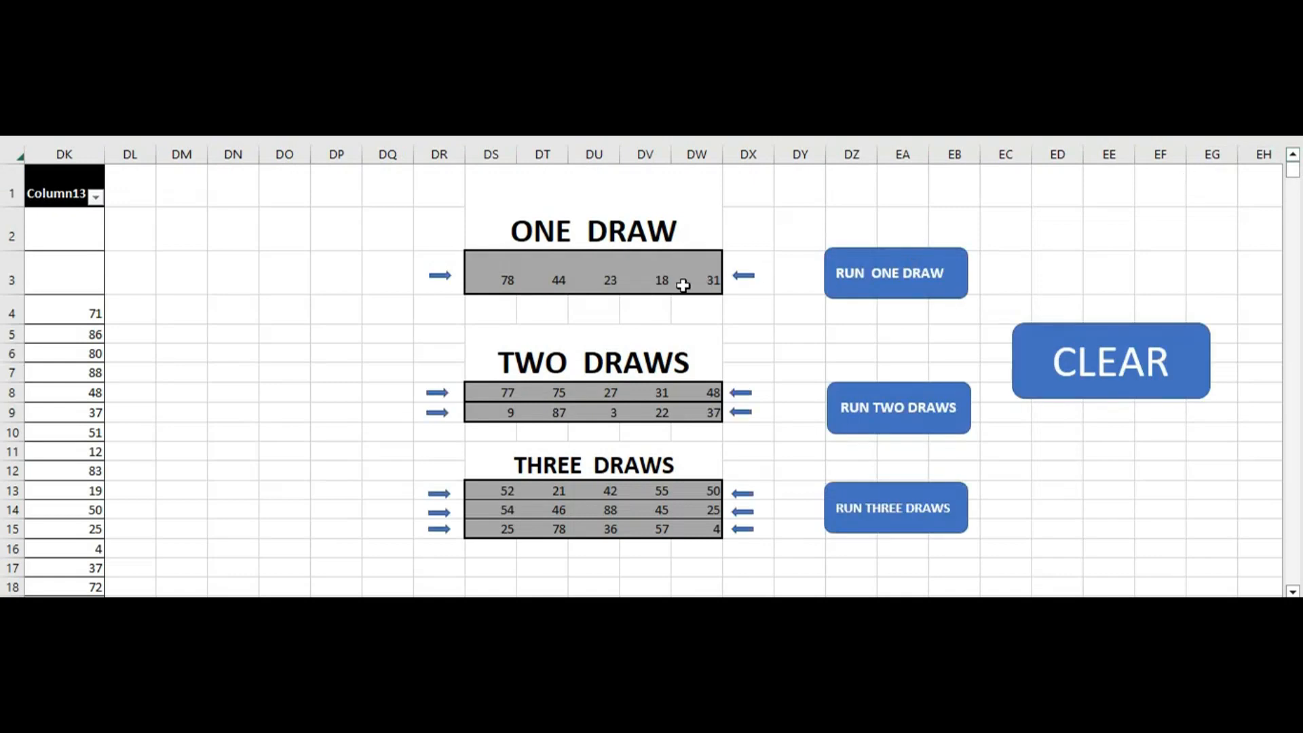
pyautogui.click(497, 275)
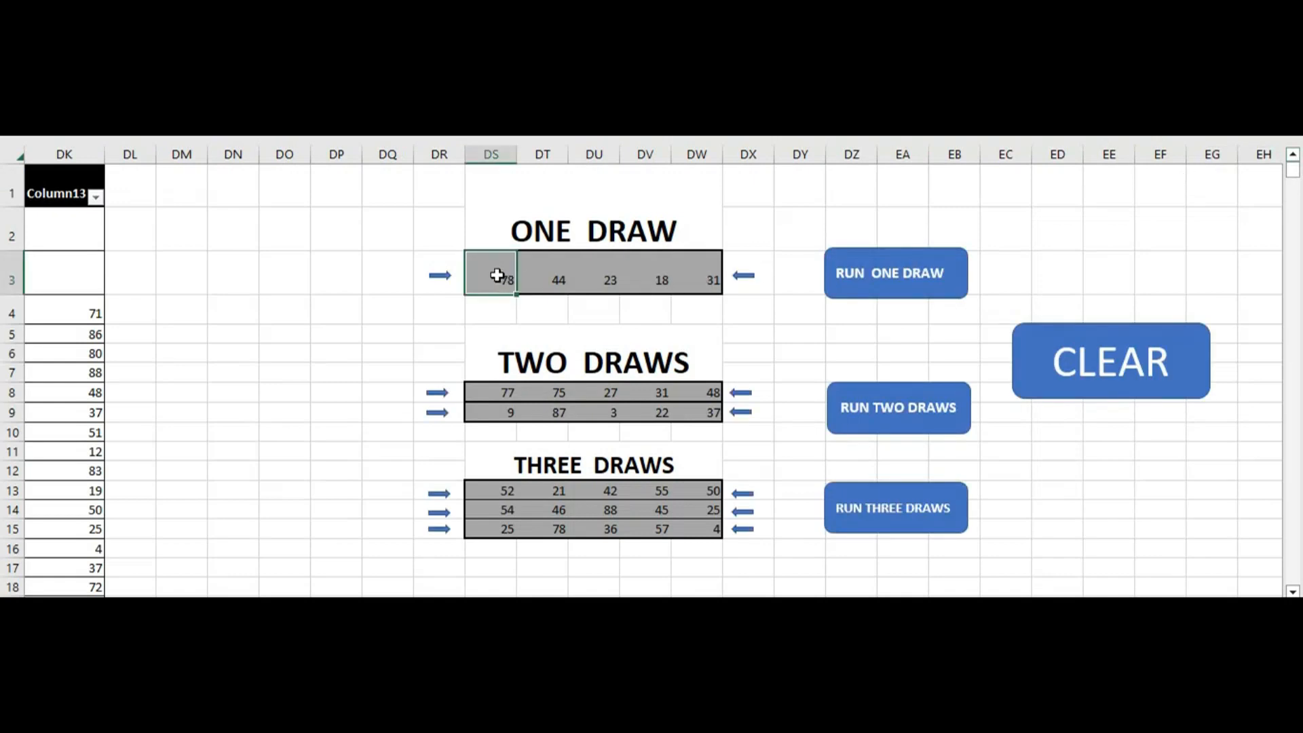
pyautogui.hotkey('ctrl', 'shift', 'Right')
pyautogui.hotkey('ctrl', 'v')
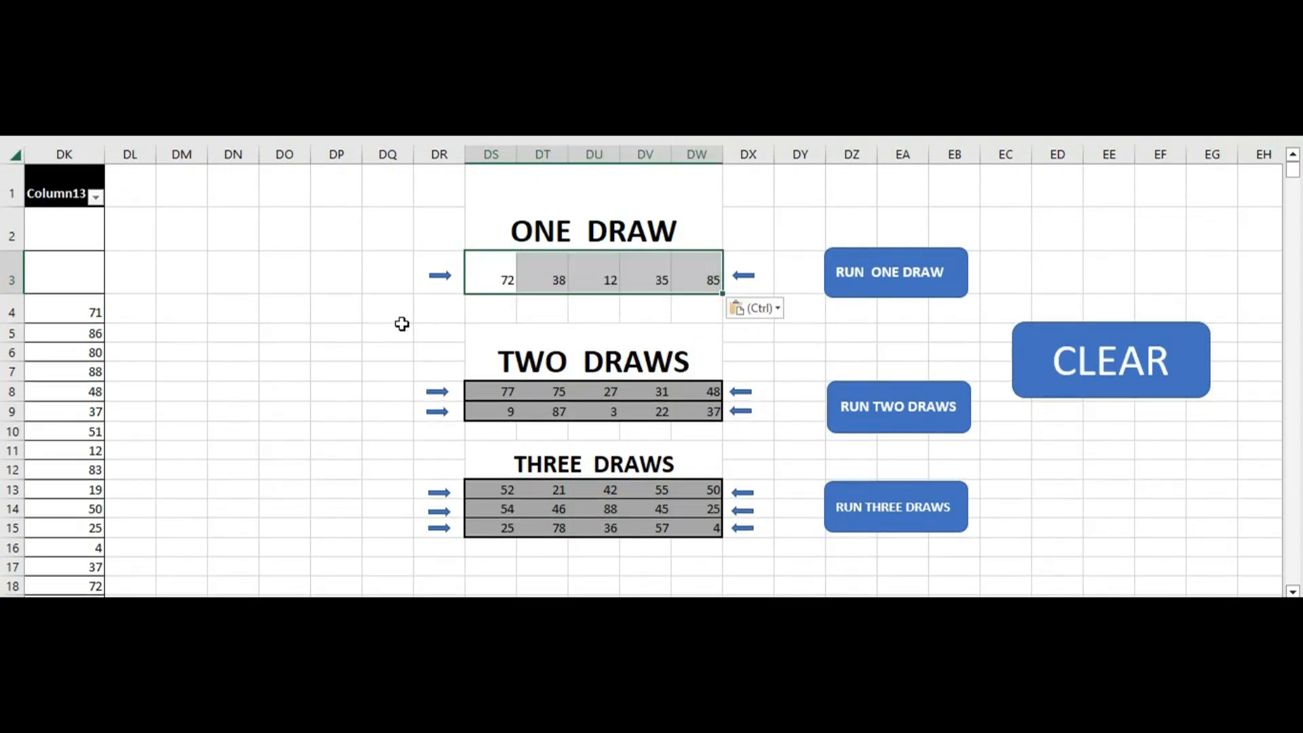
pyautogui.click(350, 326)
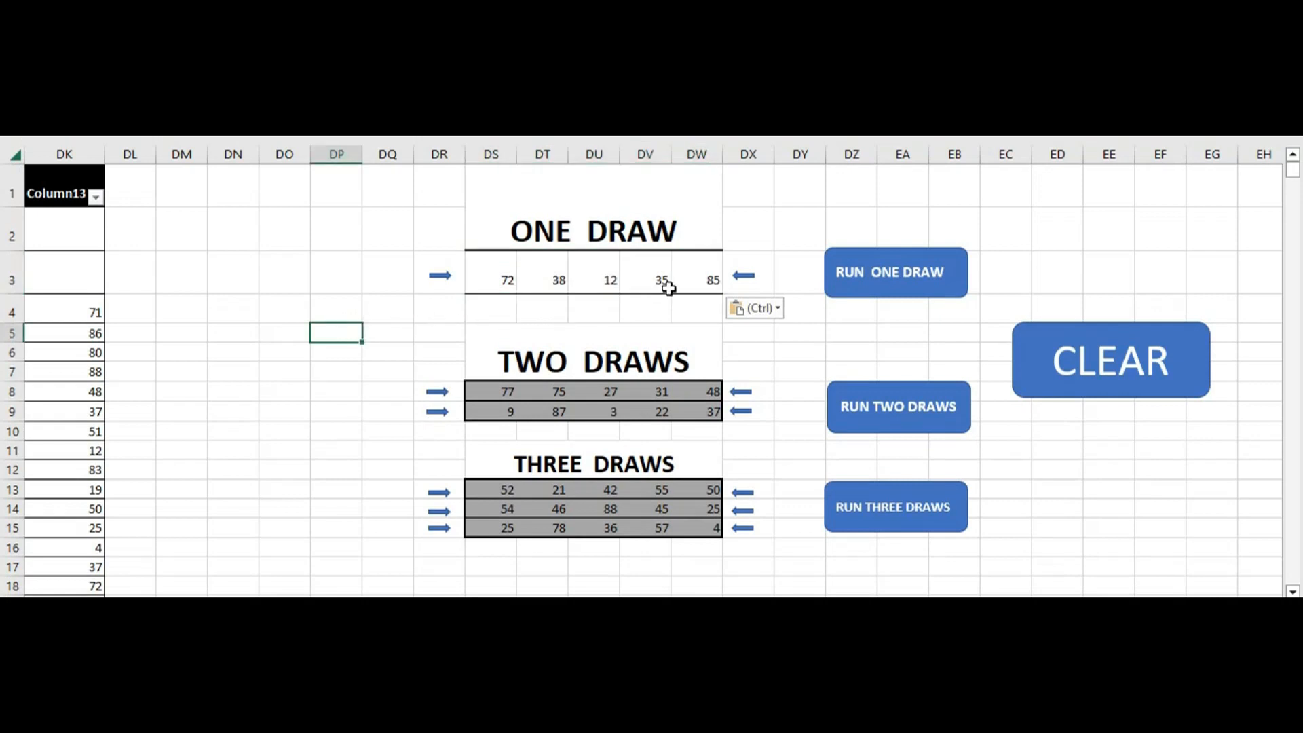
pyautogui.click(902, 280)
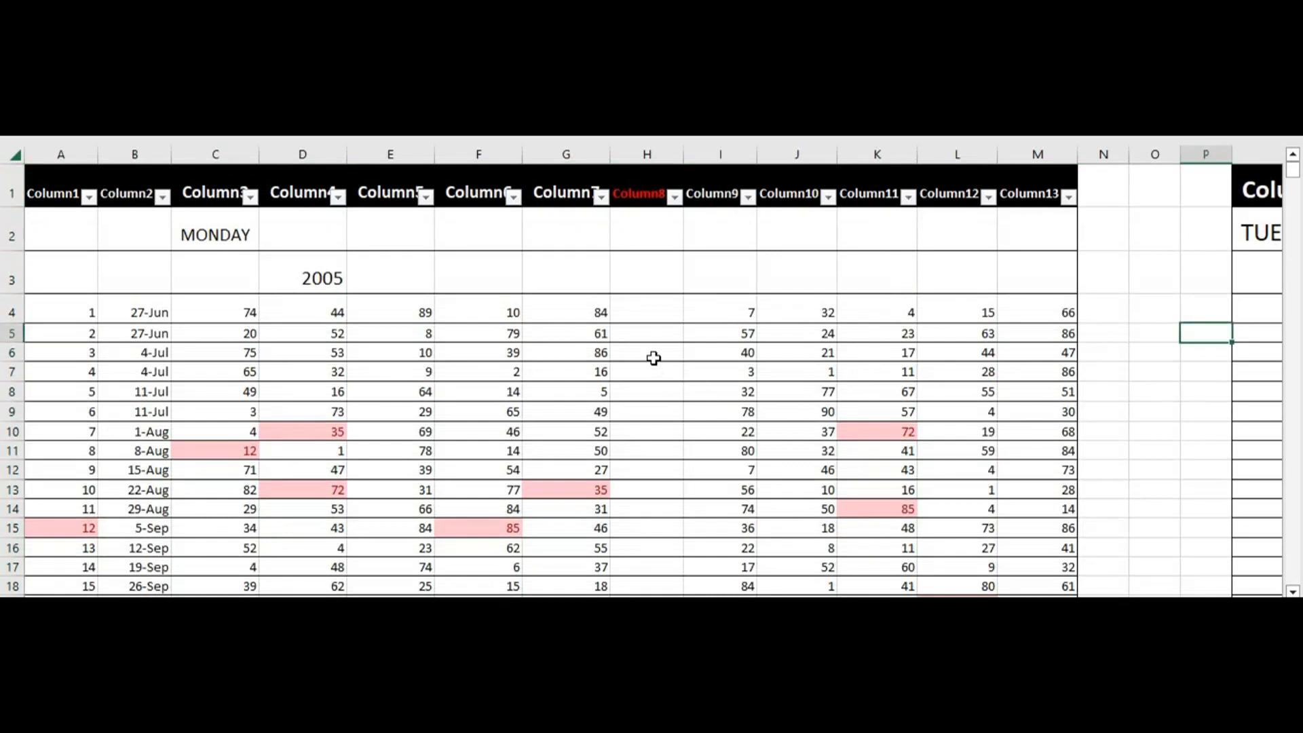
# Examine the highlighted matches in the Monday table, moving down its empty Column8 from row 5 to row 76
pyautogui.click(644, 337)
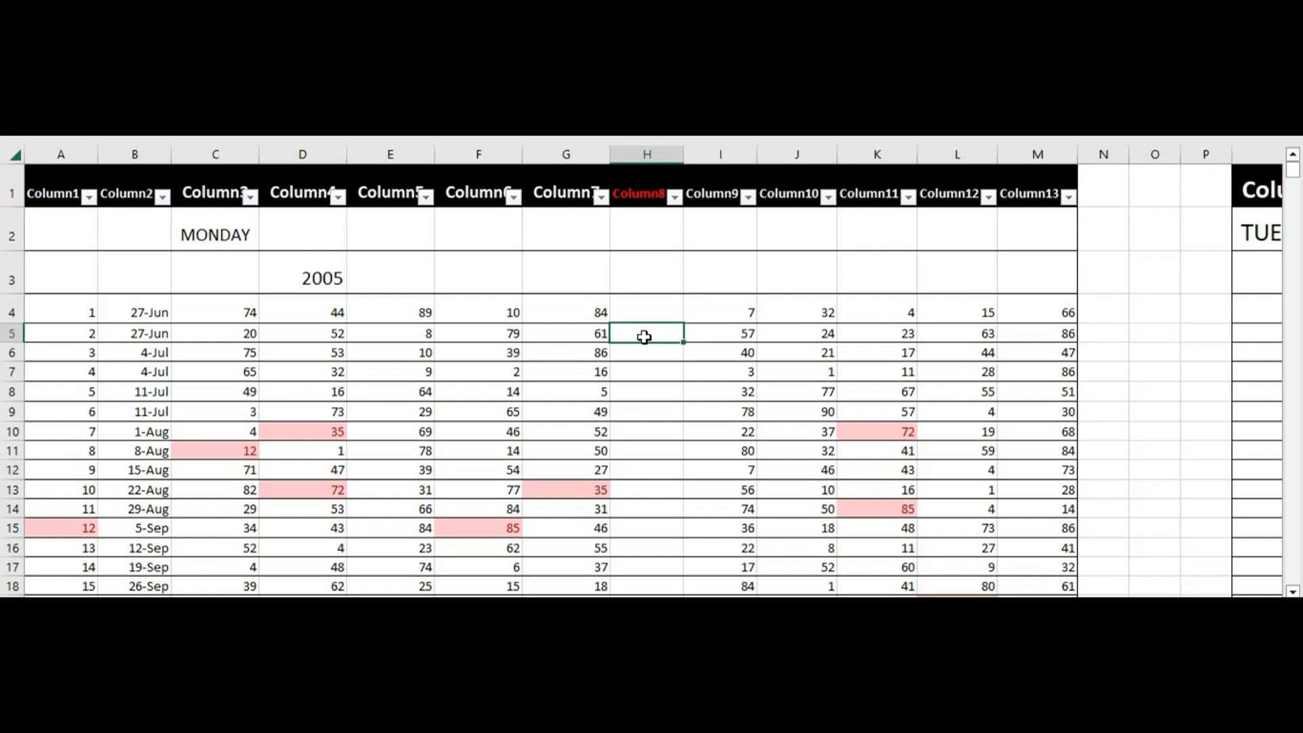
pyautogui.press('Down')
pyautogui.press('Down')
pyautogui.press('Down')
pyautogui.press('Down')
pyautogui.press('Down')
pyautogui.press('Down')
pyautogui.press('Down')
pyautogui.press('Down')
pyautogui.press('Down')
pyautogui.press('Down')
pyautogui.press('Down')
pyautogui.press('Down')
pyautogui.press('Down')
pyautogui.press('Down')
pyautogui.press('Down')
pyautogui.press('Down')
pyautogui.press('Down')
pyautogui.press('Down')
pyautogui.press('Down')
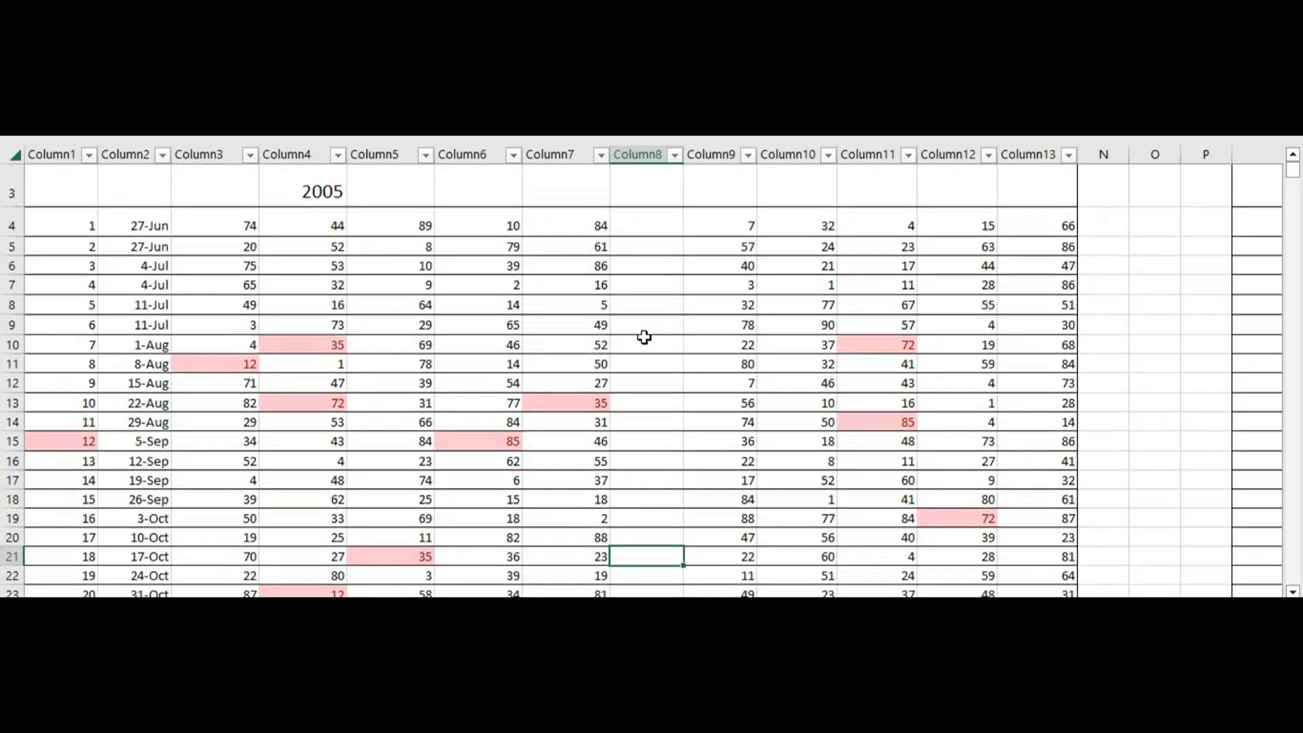
pyautogui.press('Down')
pyautogui.press('Down')
pyautogui.press('Down')
pyautogui.press('Down')
pyautogui.press('Down')
pyautogui.press('Down')
pyautogui.press('Down')
pyautogui.press('Down')
pyautogui.press('Down')
pyautogui.press('Down')
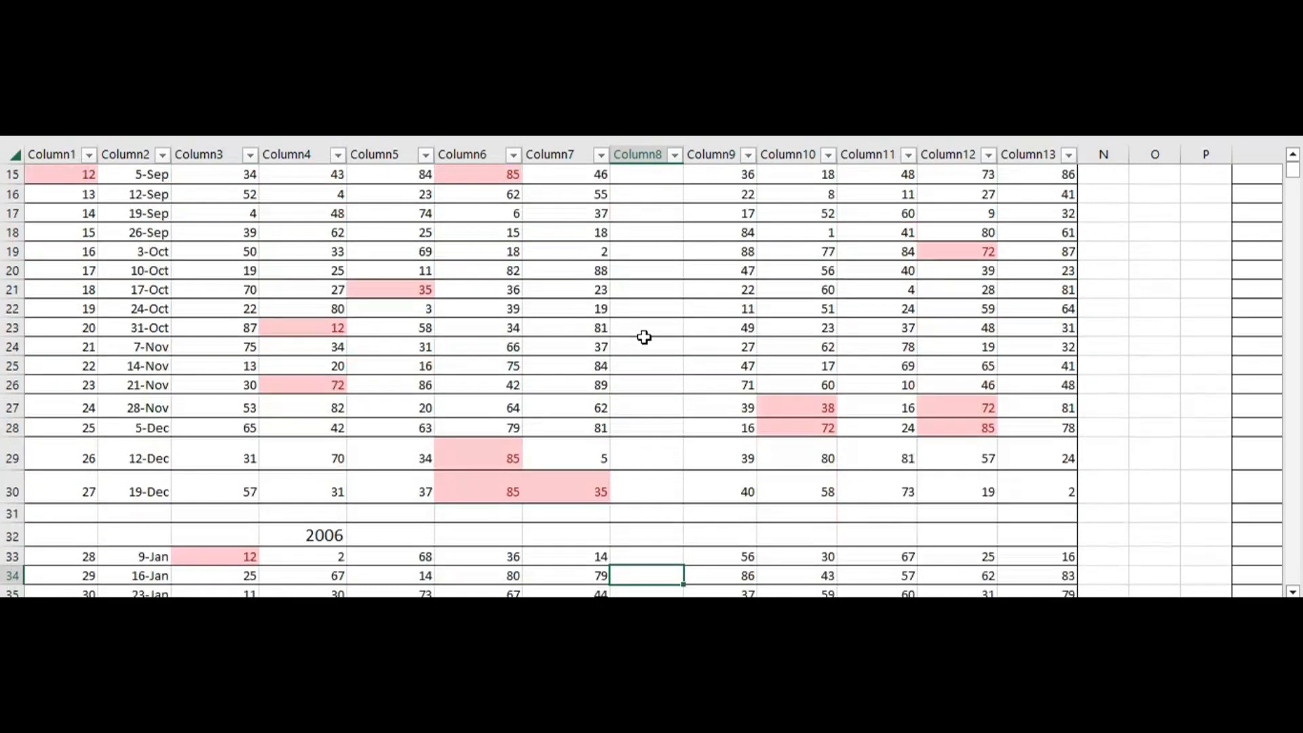
pyautogui.press('Down')
pyautogui.press('Down')
pyautogui.press('Down')
pyautogui.press('Down')
pyautogui.press('Down')
pyautogui.press('Down')
pyautogui.press('Down')
pyautogui.press('Down')
pyautogui.press('Down')
pyautogui.press('Down')
pyautogui.press('Down')
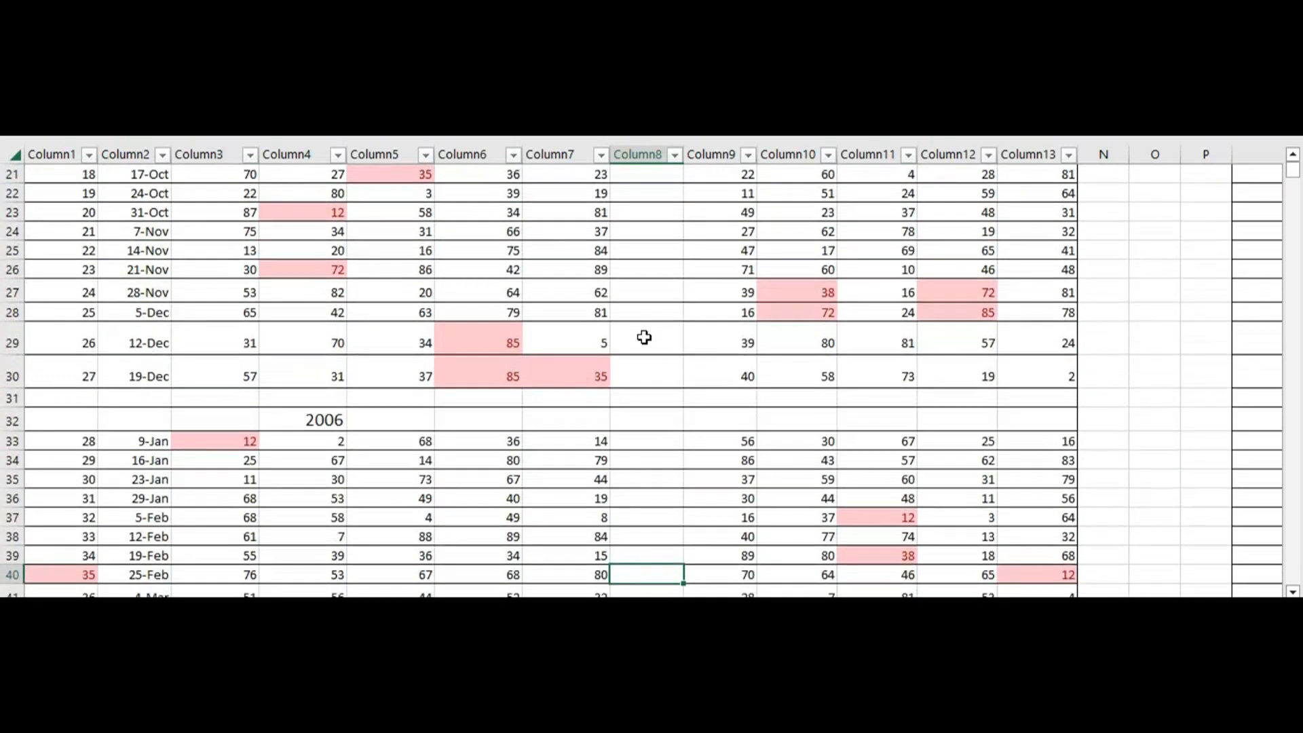
pyautogui.press('Down')
pyautogui.press('Down')
pyautogui.press('Down')
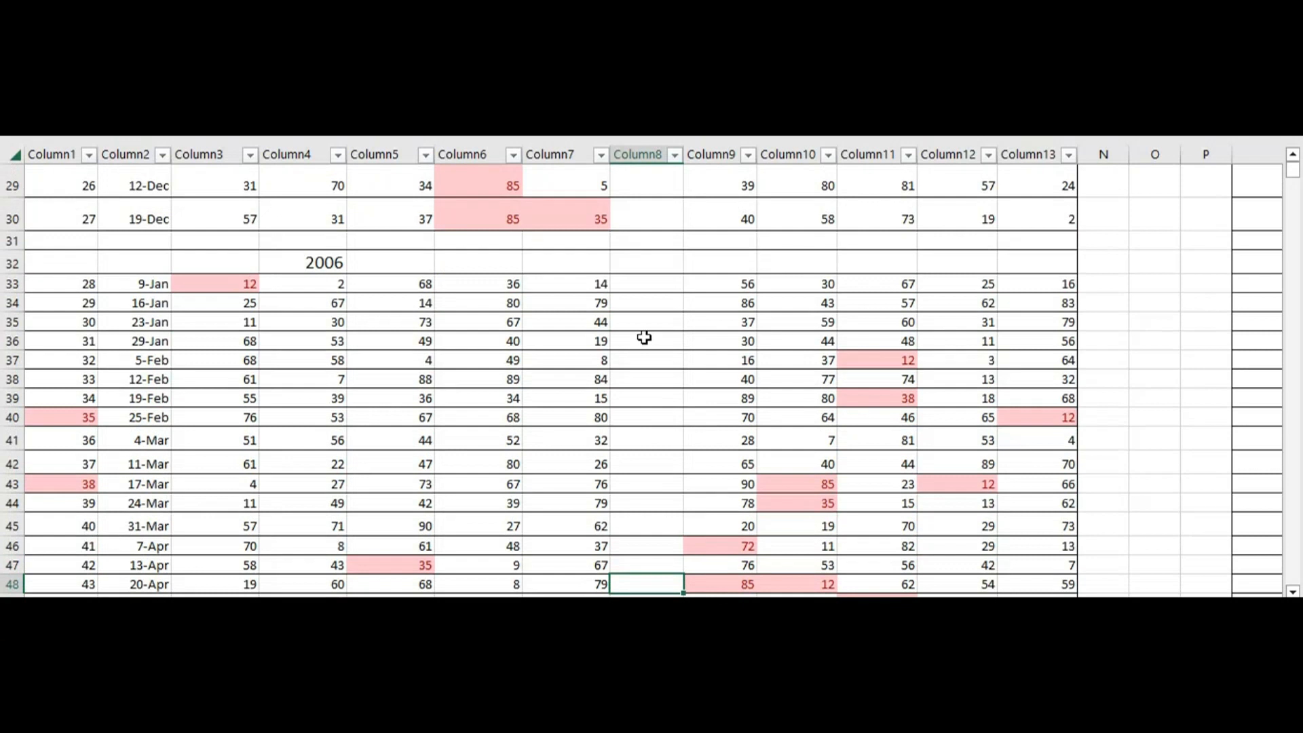
pyautogui.press('Down')
pyautogui.press('Down')
pyautogui.press('Down')
pyautogui.press('Down')
pyautogui.press('Down')
pyautogui.press('Down')
pyautogui.press('Down')
pyautogui.press('Down')
pyautogui.press('Down')
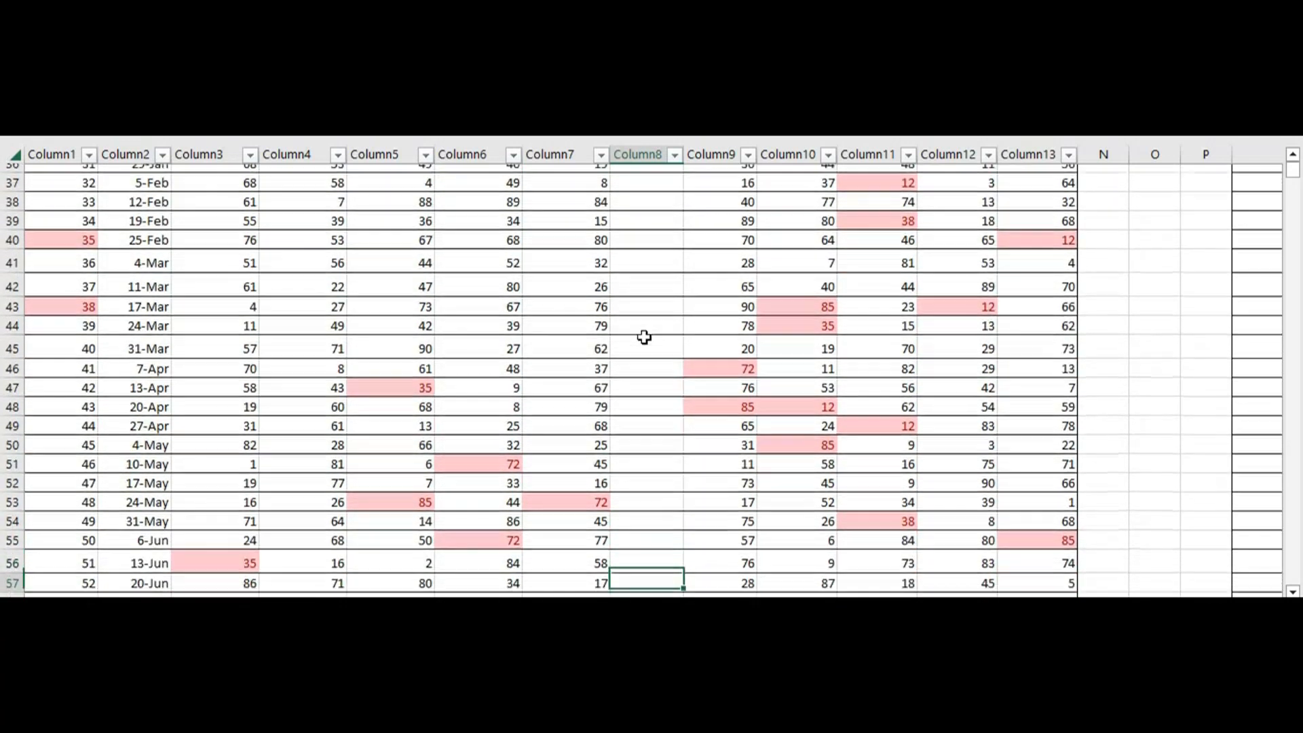
pyautogui.press('Down')
pyautogui.press('Down')
pyautogui.press('Down')
pyautogui.press('Down')
pyautogui.press('Down')
pyautogui.press('Down')
pyautogui.press('Down')
pyautogui.press('Down')
pyautogui.press('Down')
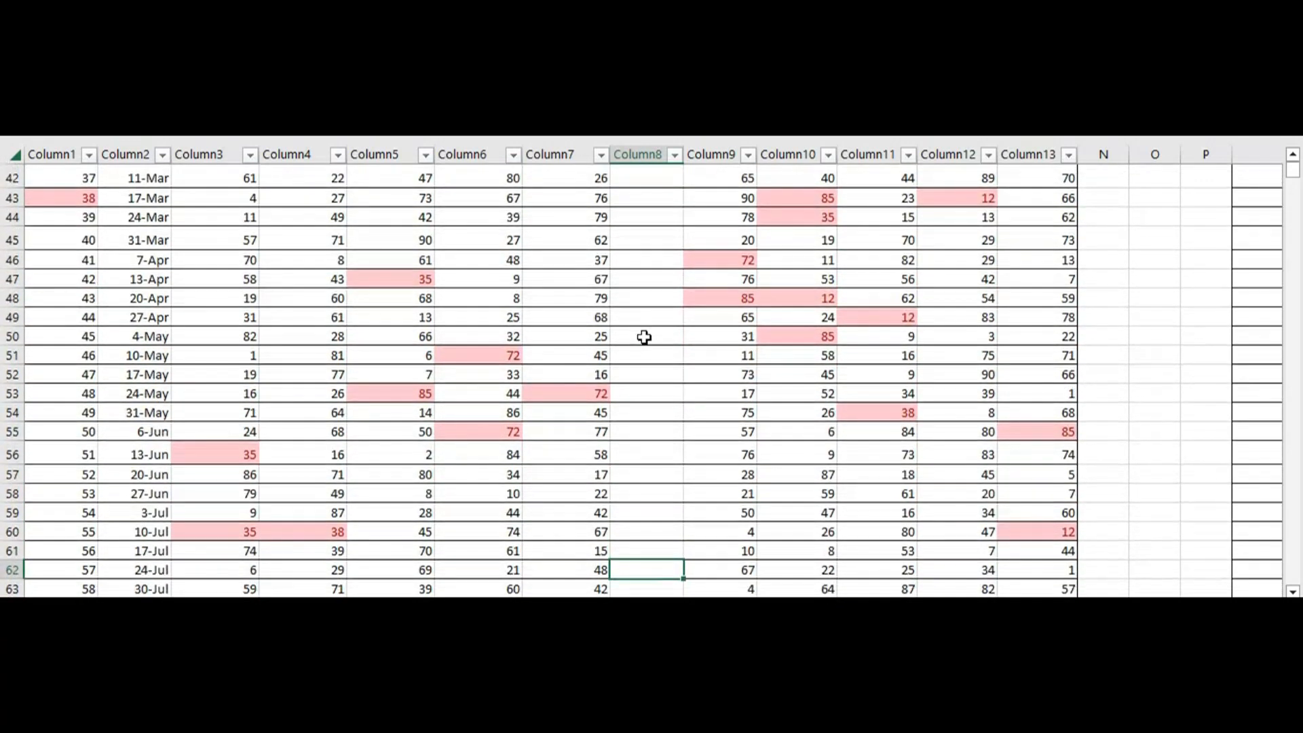
pyautogui.press('Down')
pyautogui.press('Down')
pyautogui.press('Down')
pyautogui.press('Down')
pyautogui.press('Down')
pyautogui.press('Down')
pyautogui.press('Down')
pyautogui.press('Down')
pyautogui.press('Down')
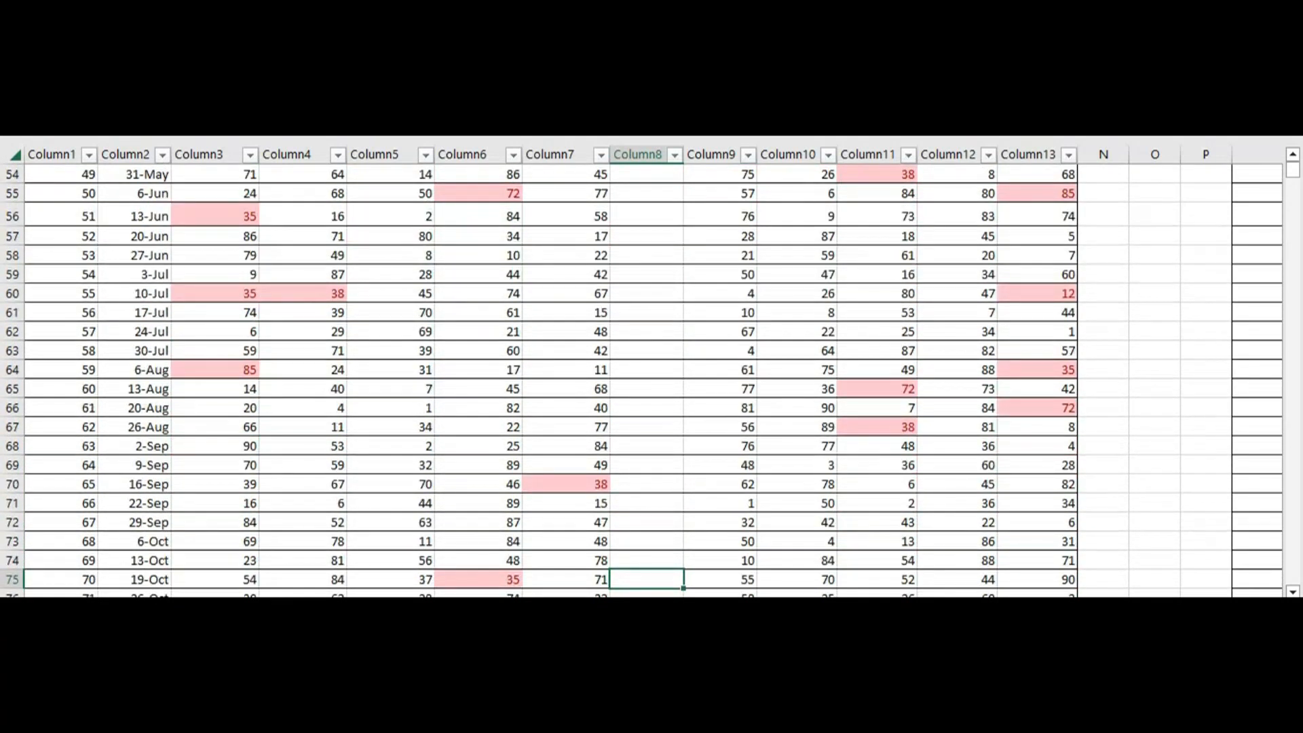
pyautogui.press('Down')
# Examine the highlighted matches across the day tables from Monday through to Saturday
pyautogui.hscroll(3, 645, 371)
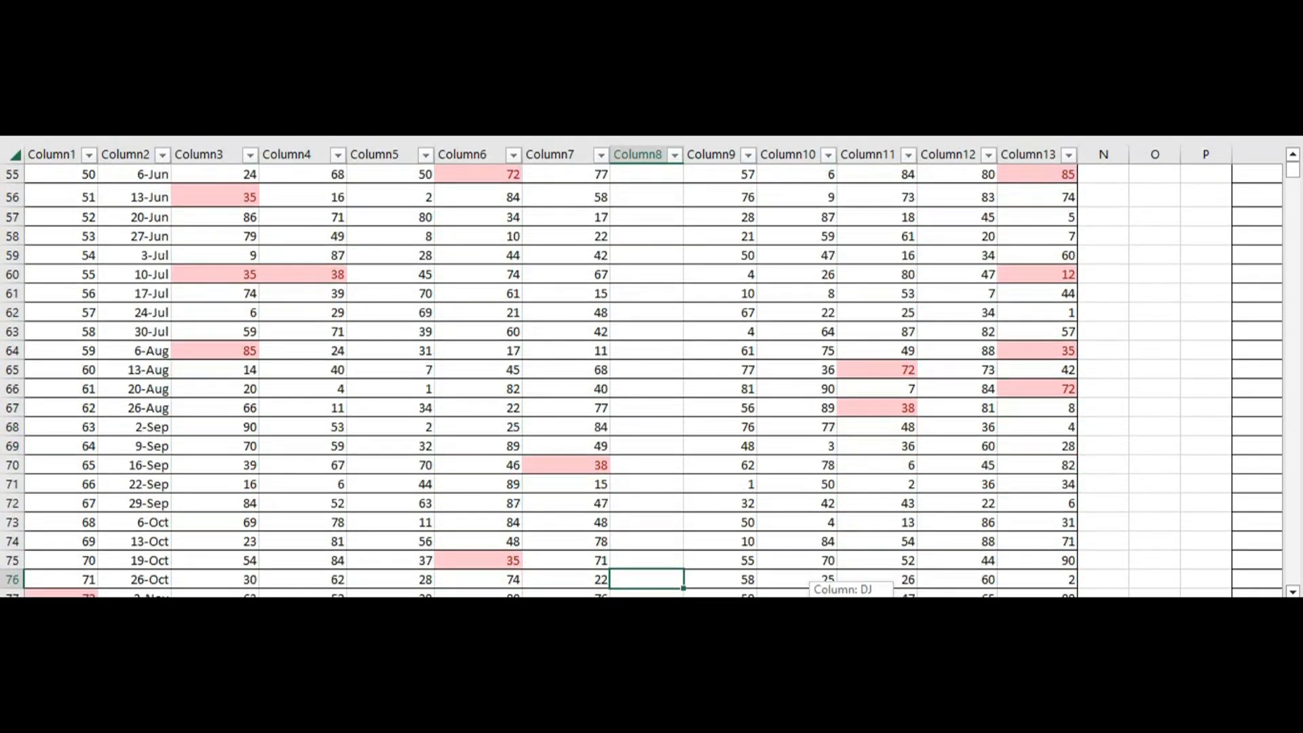
pyautogui.hscroll(7, 652, 372)
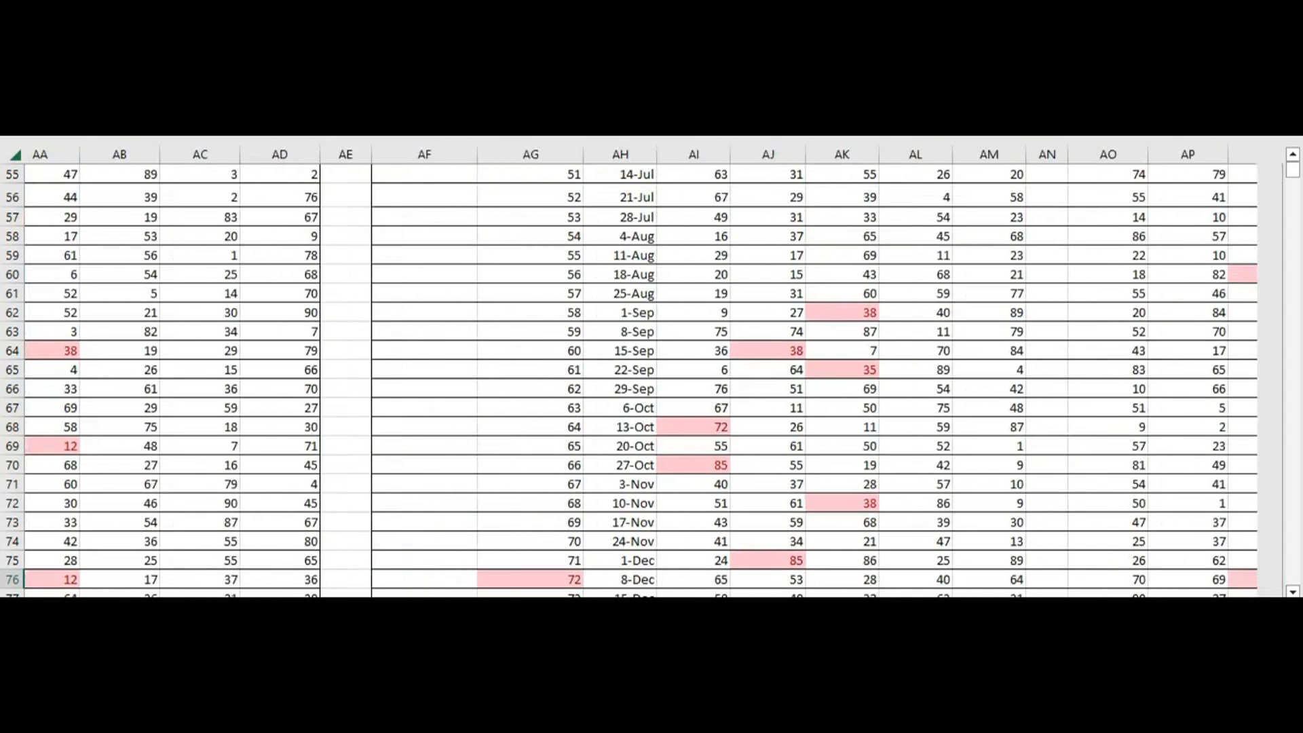
pyautogui.hscroll(3, 1294, 175)
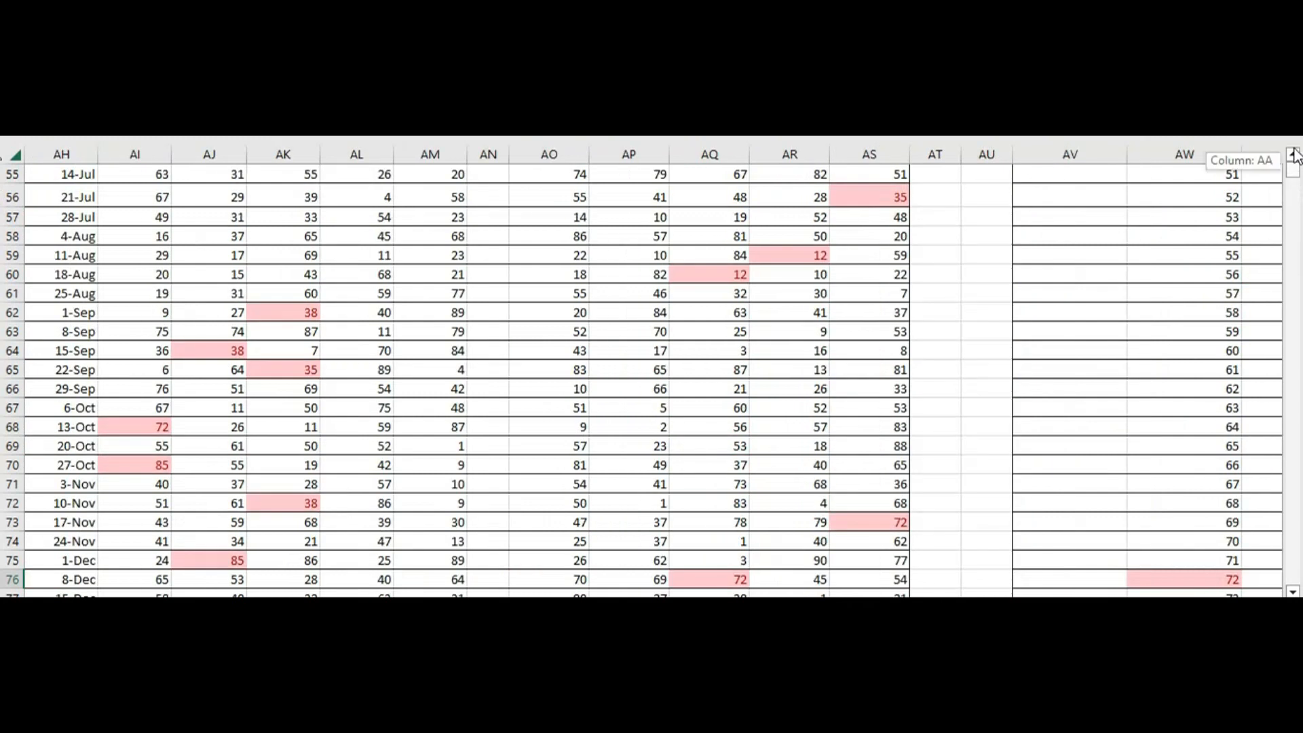
pyautogui.scroll(18, 1294, 154)
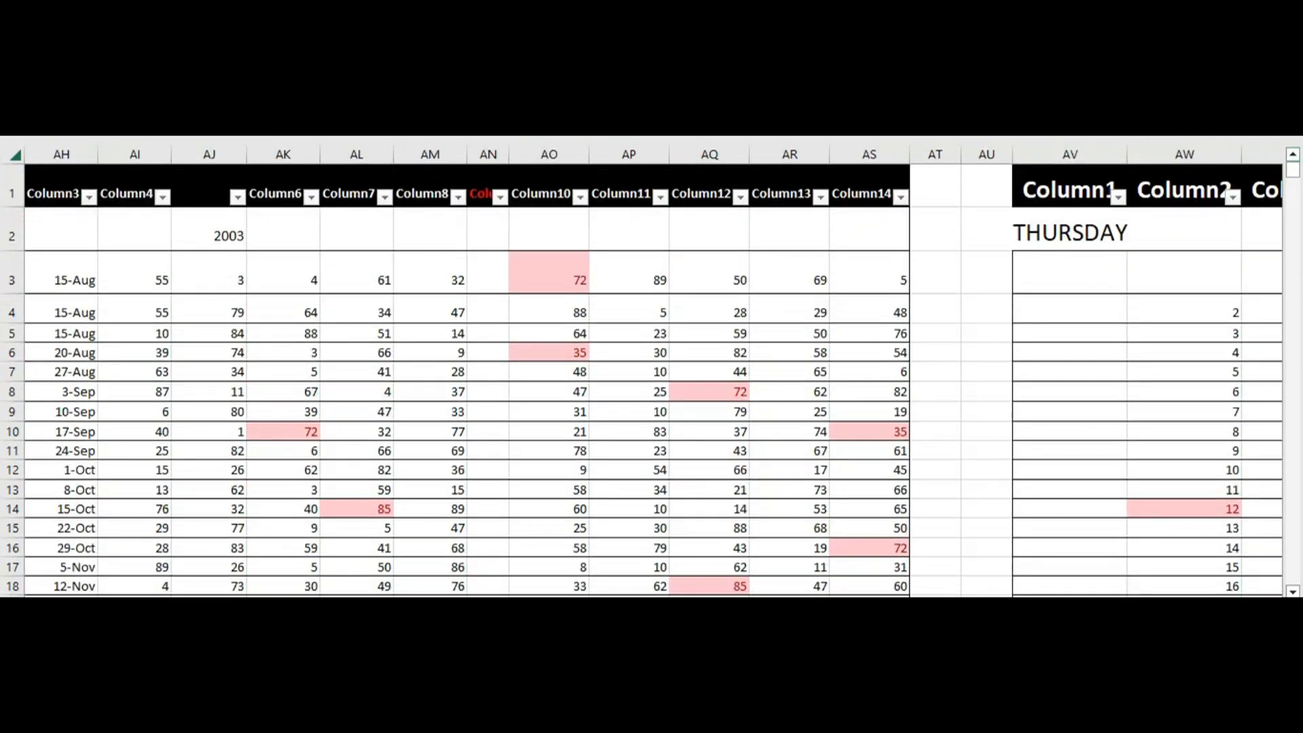
pyautogui.hscroll(5, 652, 374)
pyautogui.hscroll(10, 652, 373)
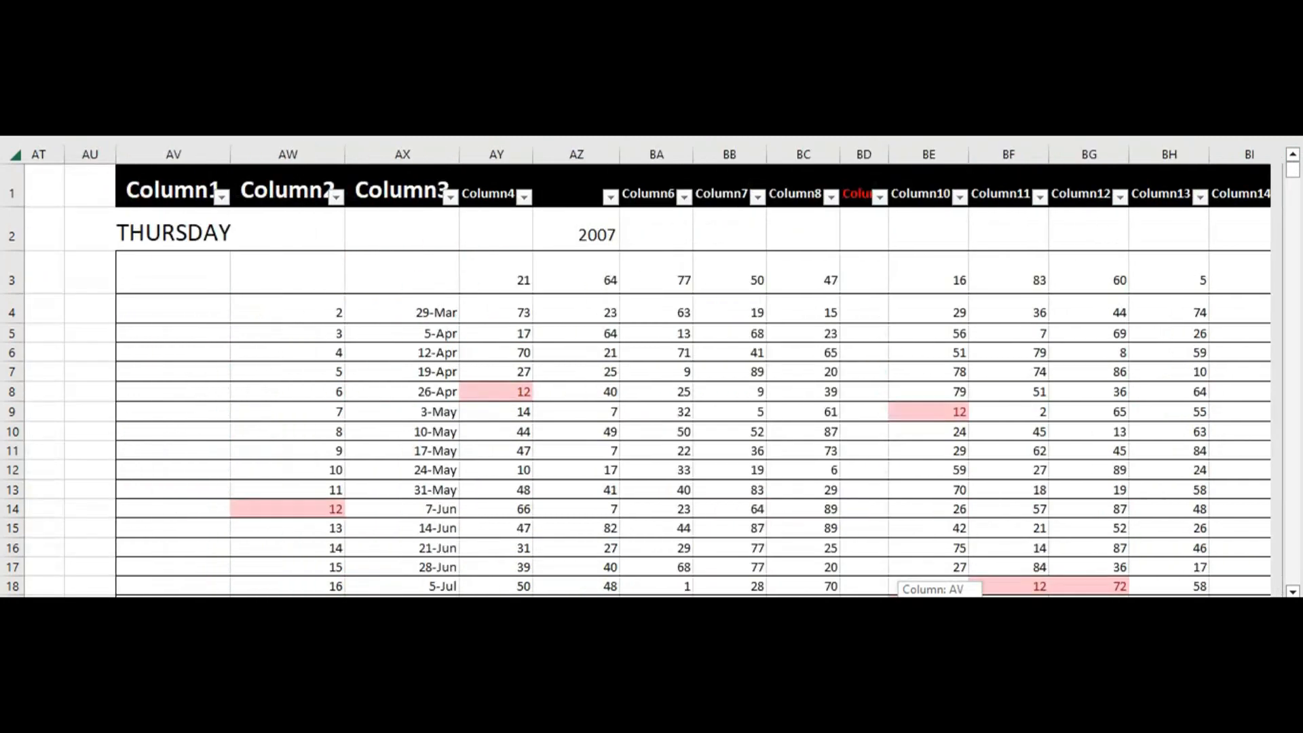
pyautogui.hscroll(8, 652, 373)
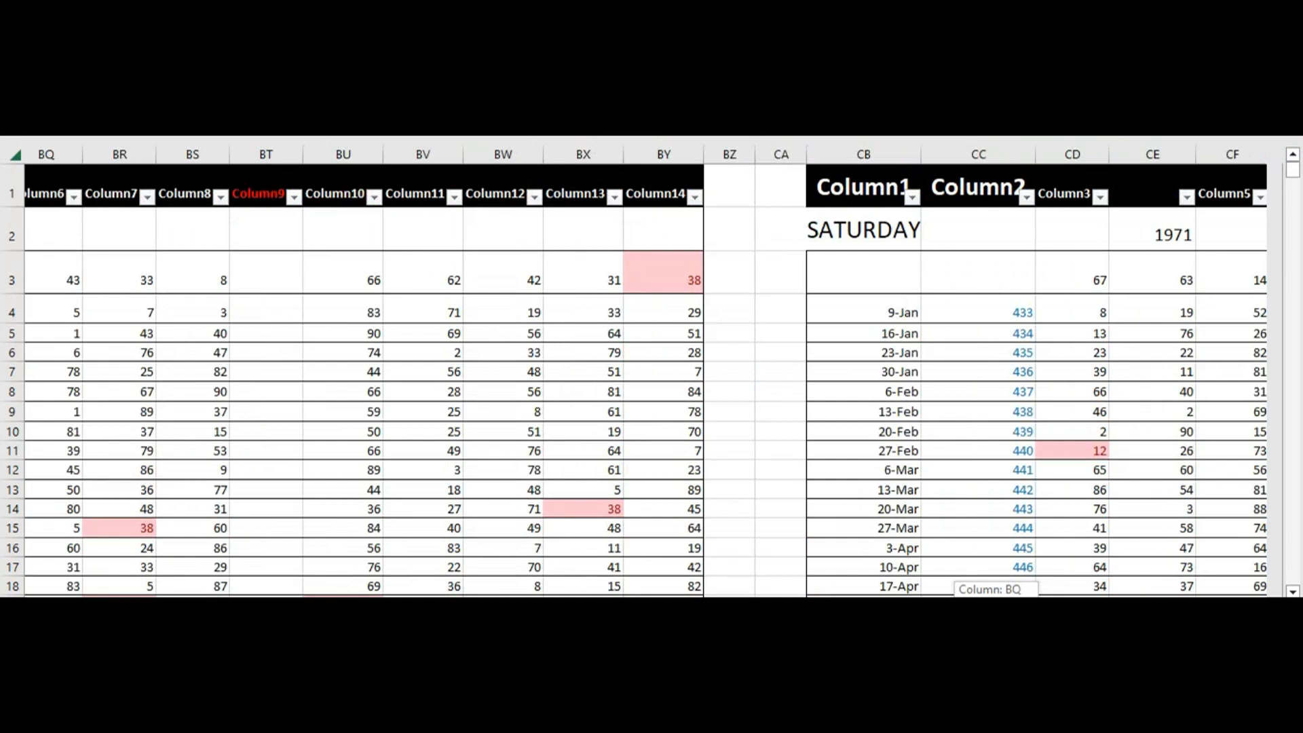
pyautogui.hscroll(8, 849, 533)
# Examine the highlighted matches at the end of the Saturday table, moving up its empty Column8 from the 21-Jan row
pyautogui.click(849, 533)
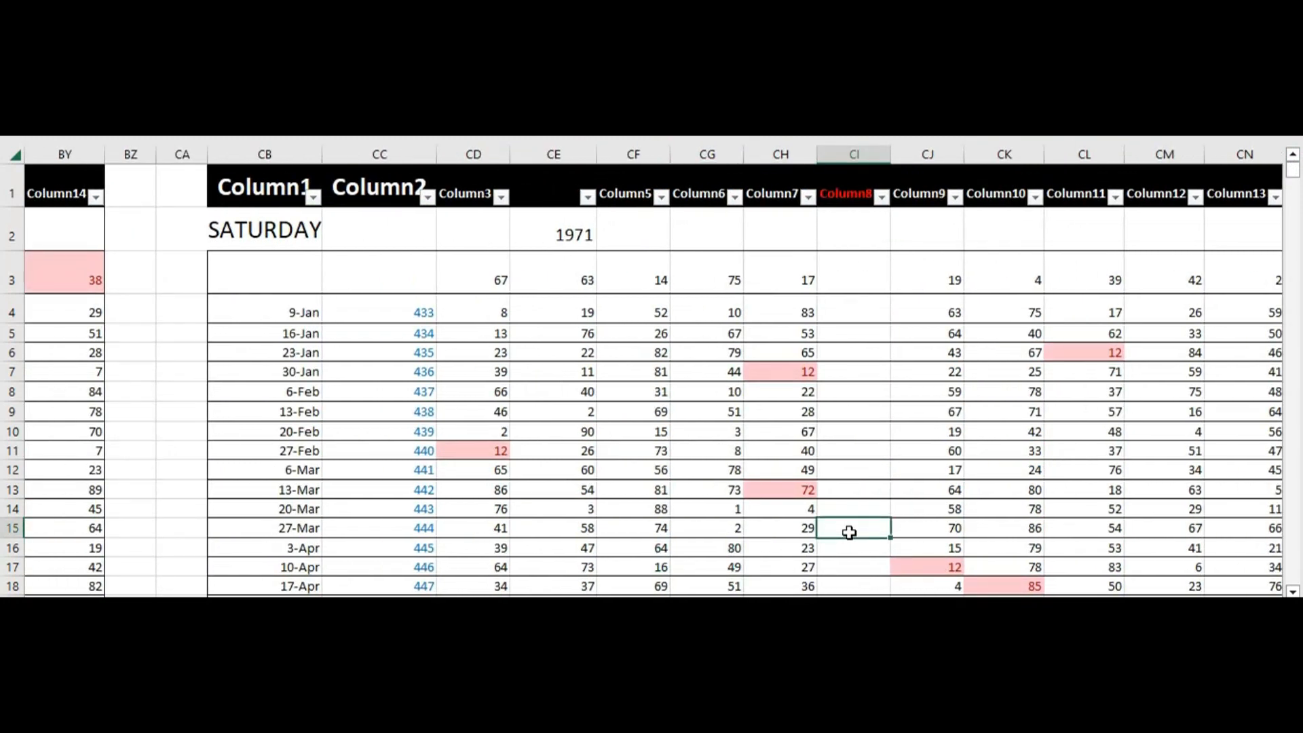
pyautogui.hotkey('ctrl', 'Down')
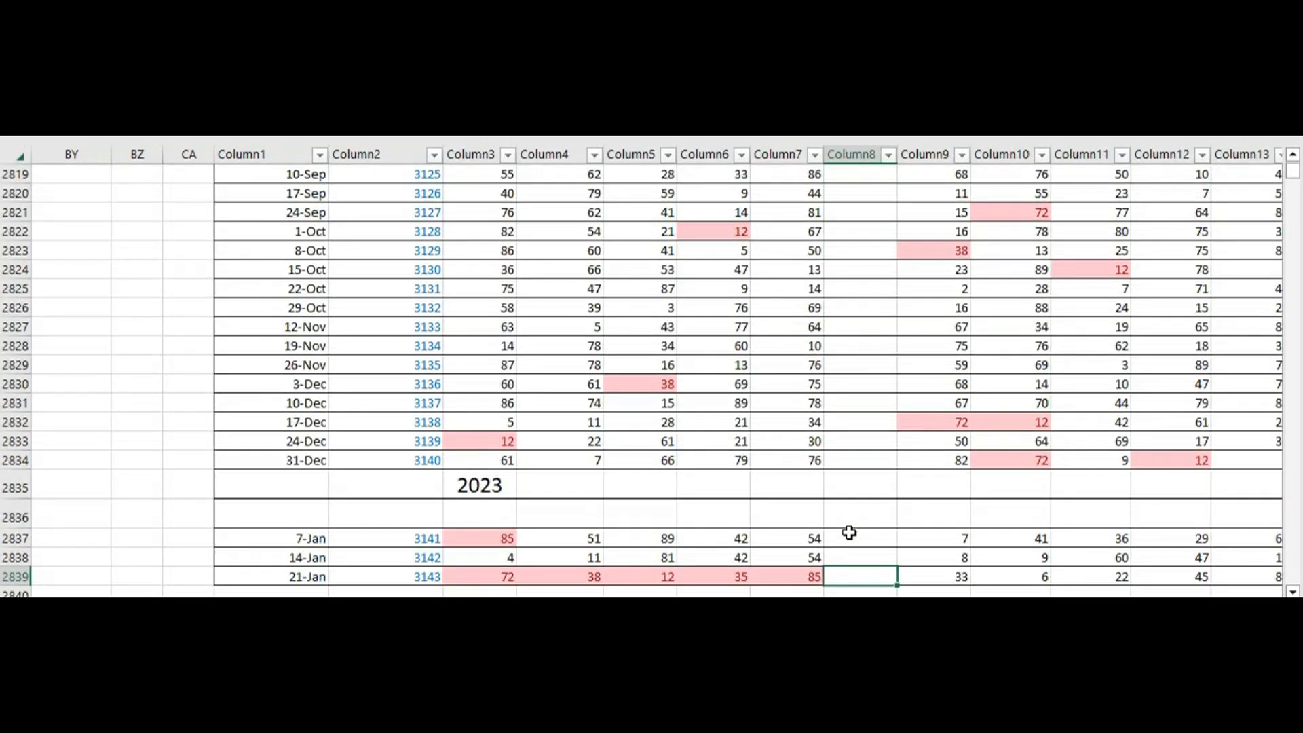
pyautogui.press('Up')
pyautogui.press('Up')
pyautogui.press('Up')
pyautogui.press('Up')
pyautogui.press('Up')
pyautogui.press('Up')
pyautogui.press('Up')
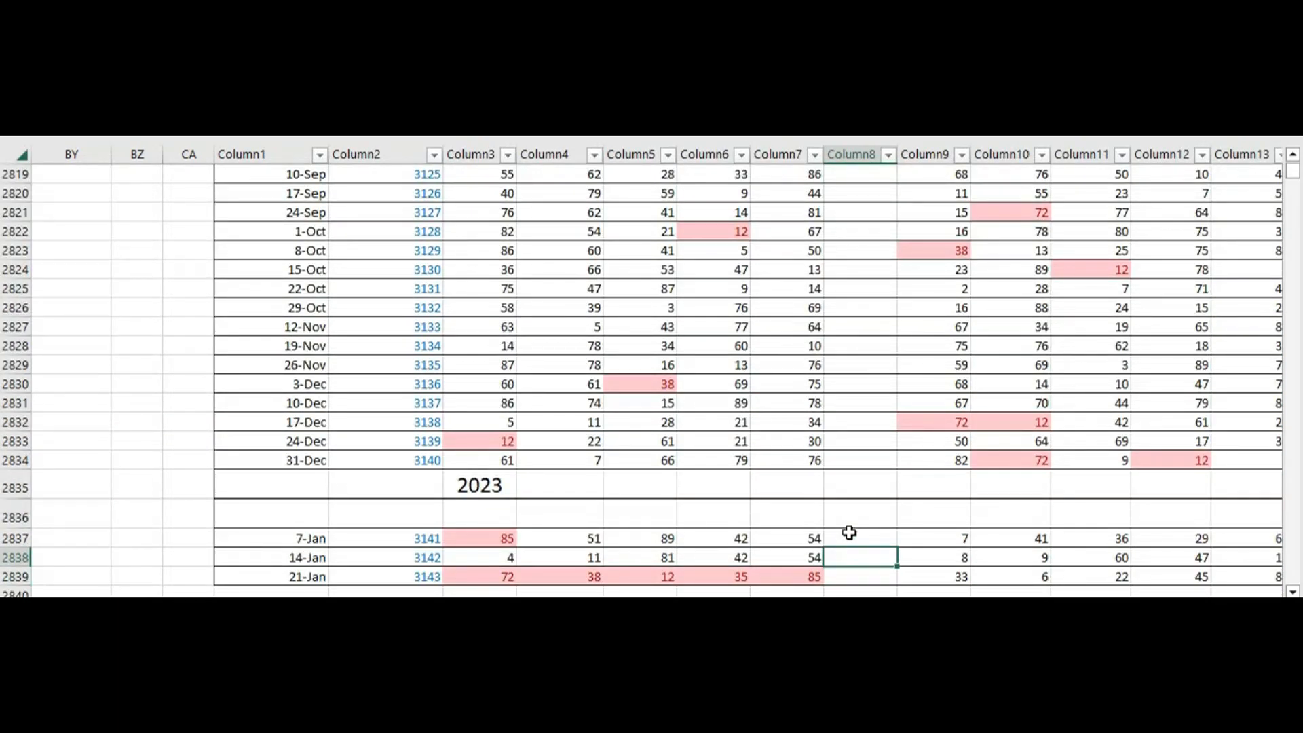
pyautogui.press('Up')
pyautogui.press('Up')
pyautogui.press('Up')
pyautogui.press('Up')
pyautogui.press('Up')
pyautogui.press('Up')
pyautogui.press('Up')
pyautogui.press('Up')
pyautogui.press('Up')
pyautogui.press('Up')
pyautogui.press('Up')
pyautogui.press('Up')
pyautogui.press('Up')
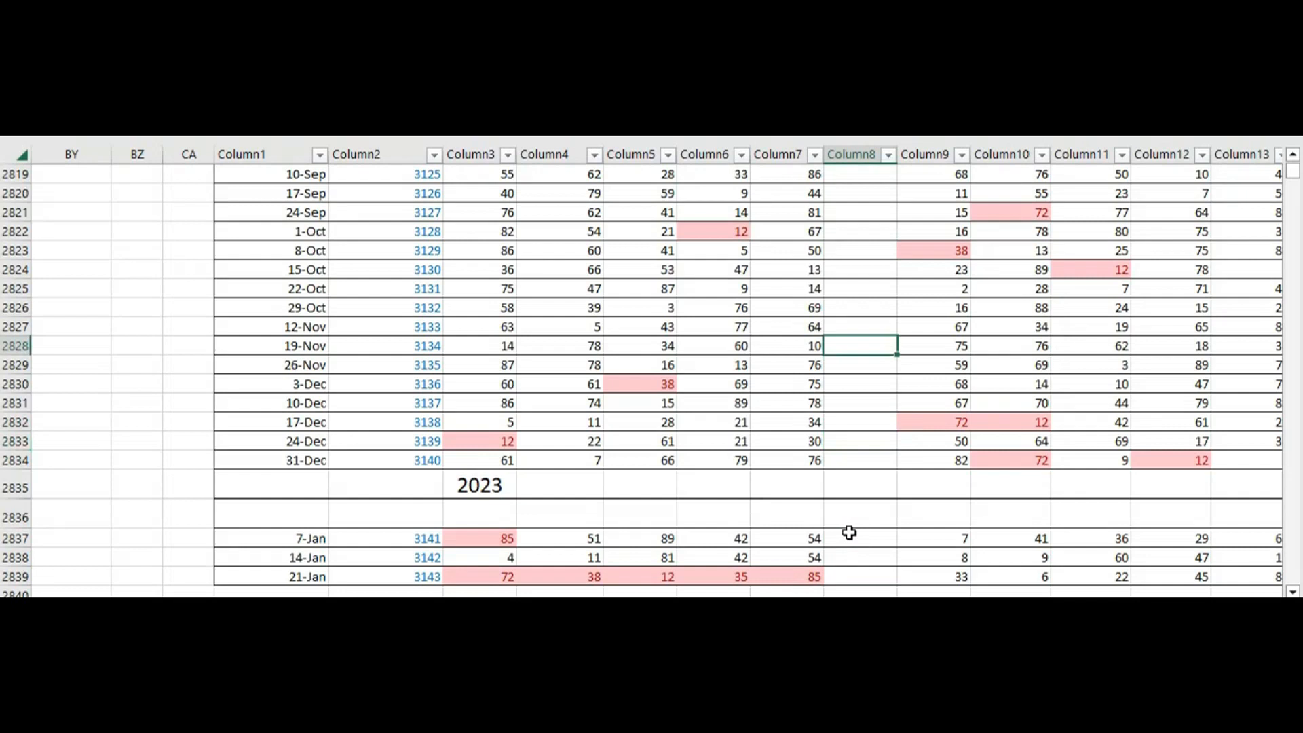
pyautogui.press('Up')
pyautogui.press('Up')
pyautogui.press('Up')
pyautogui.press('Up')
pyautogui.press('Up')
pyautogui.press('Up')
pyautogui.press('Up')
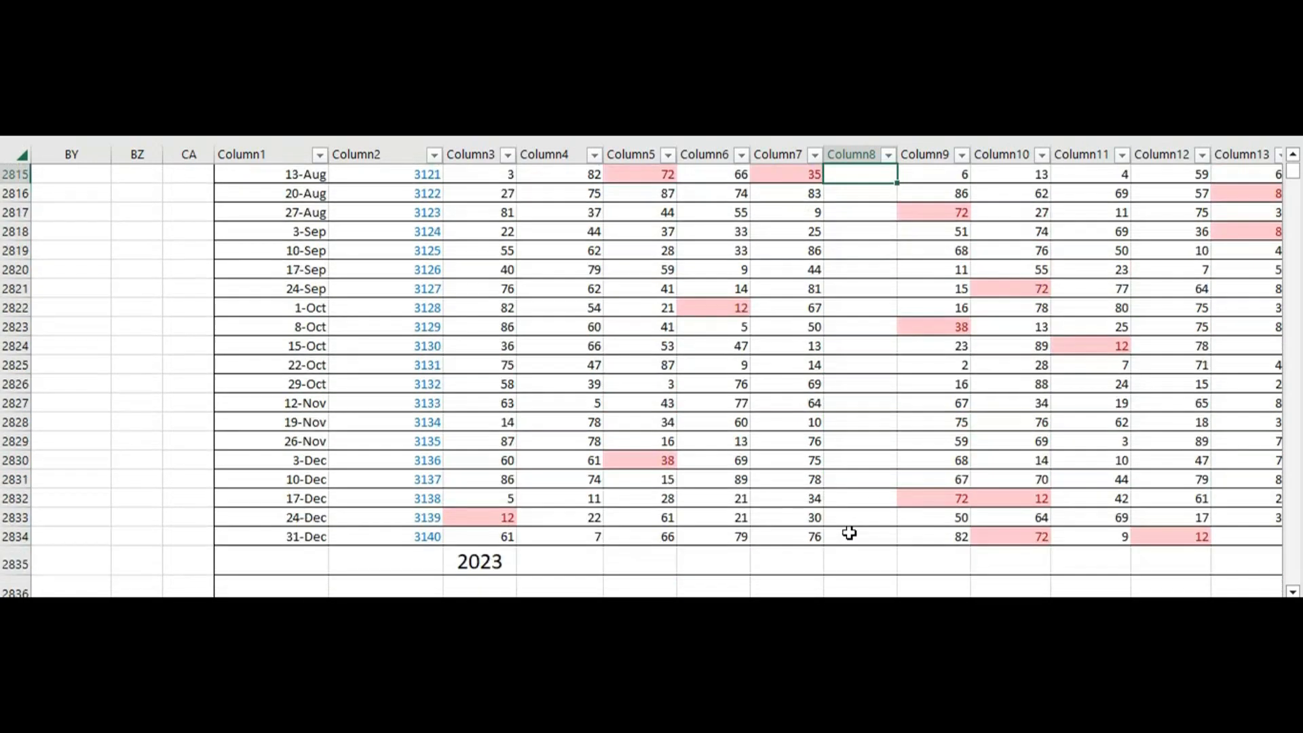
pyautogui.press('Up')
pyautogui.press('Up')
pyautogui.press('Up')
pyautogui.press('Up')
pyautogui.press('Up')
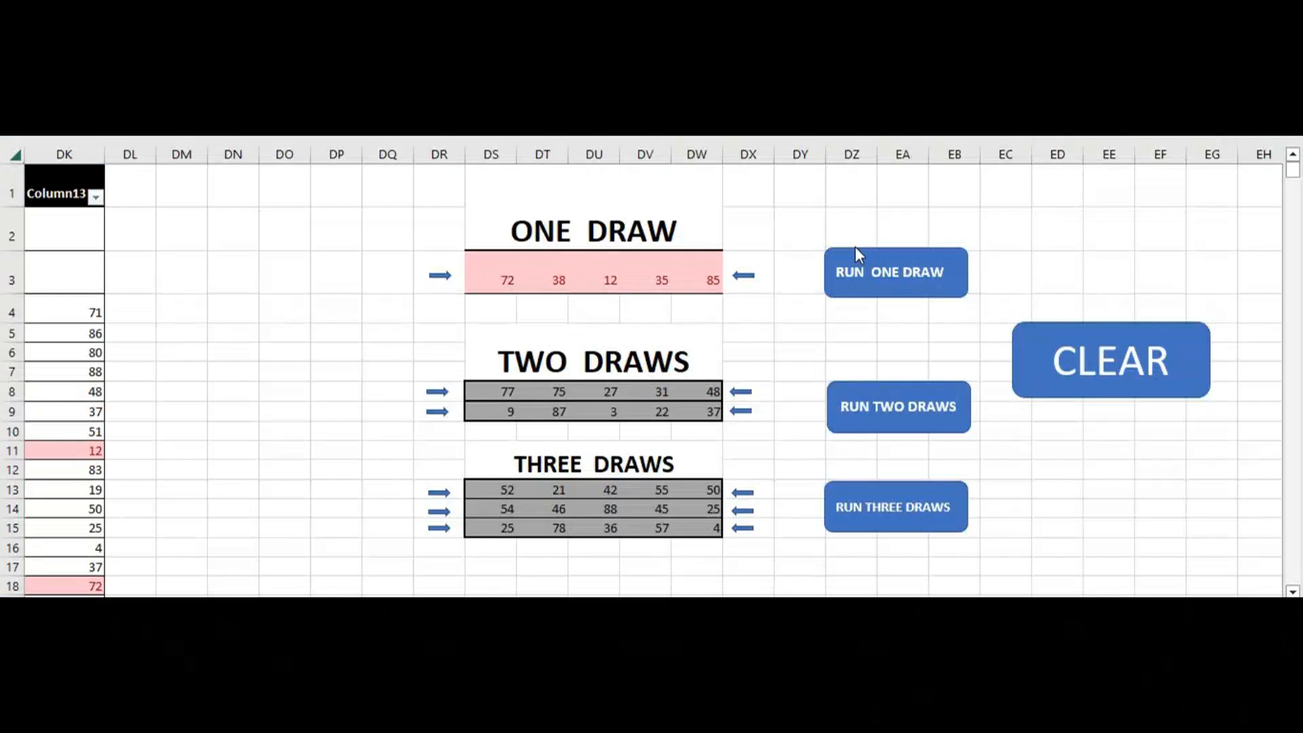
# Clear the match highlighting from all tables and check the day tables back to Wednesday
pyautogui.click(1104, 376)
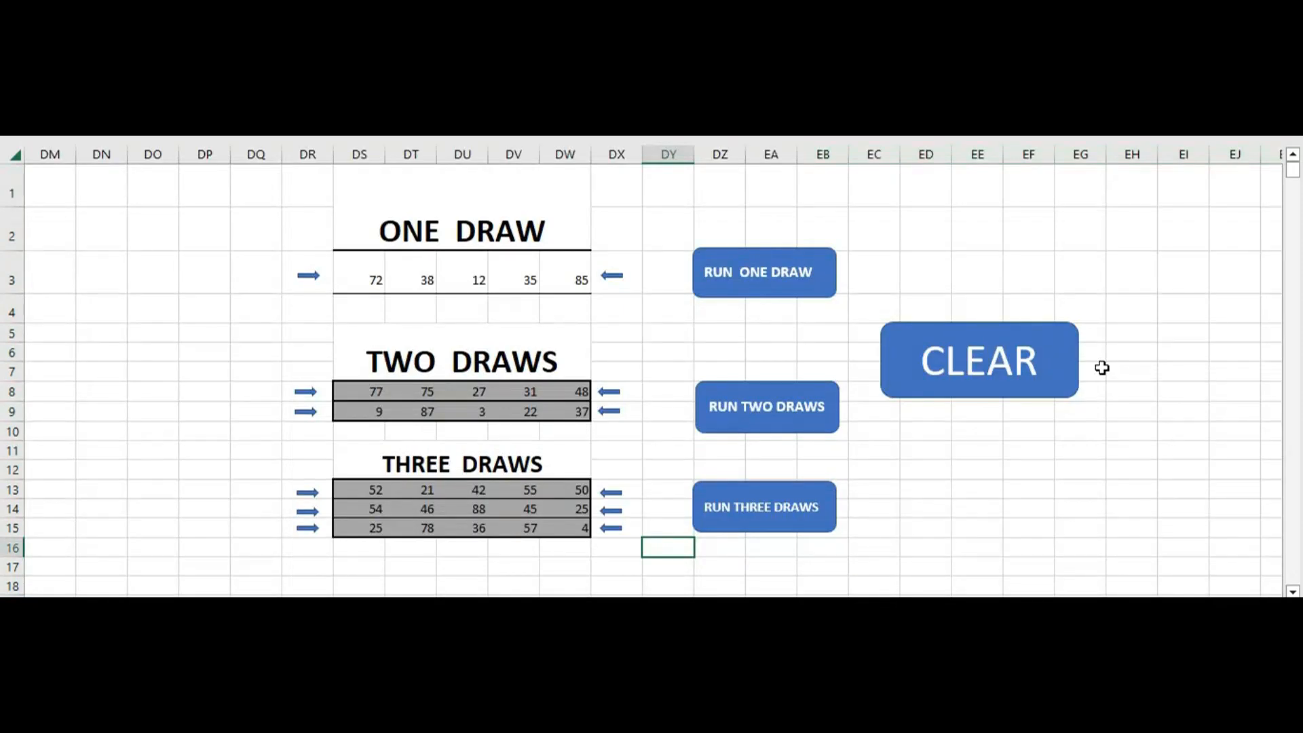
pyautogui.moveTo(1124, 611); pyautogui.dragTo(1113, 611)
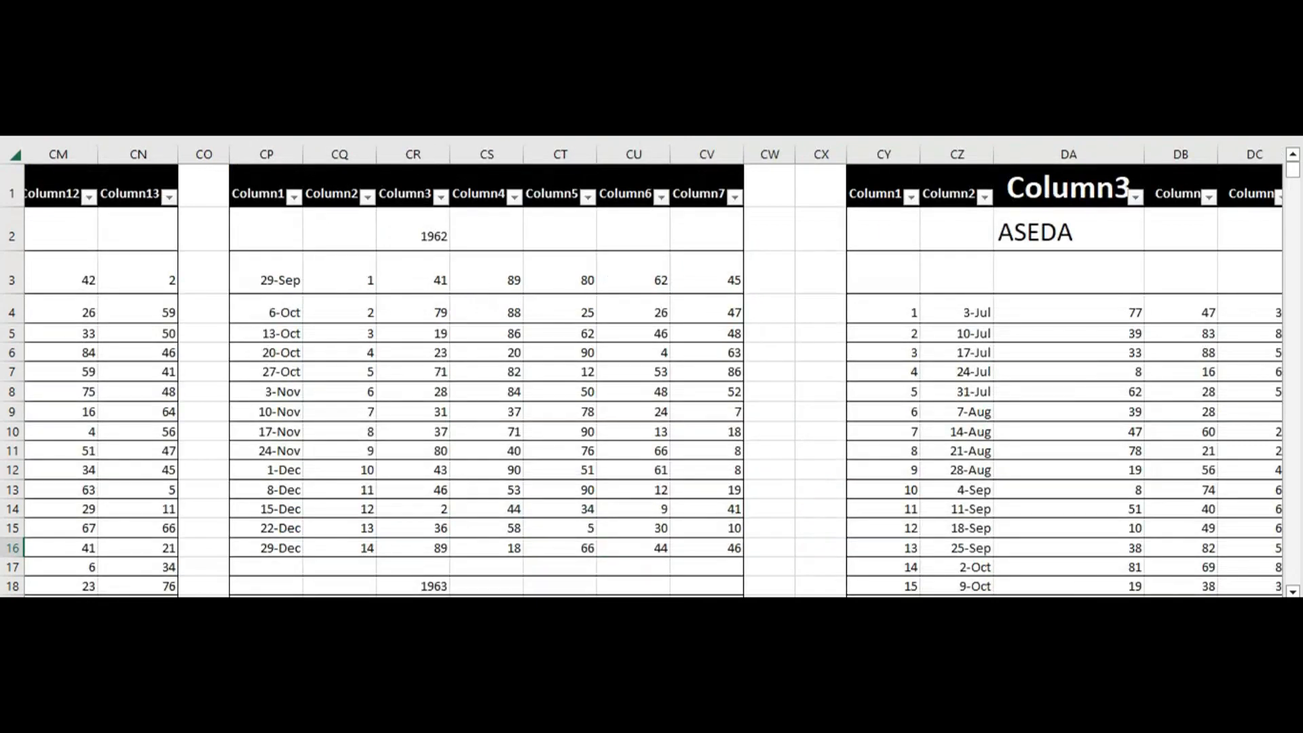
pyautogui.hscroll(-15, 653, 380)
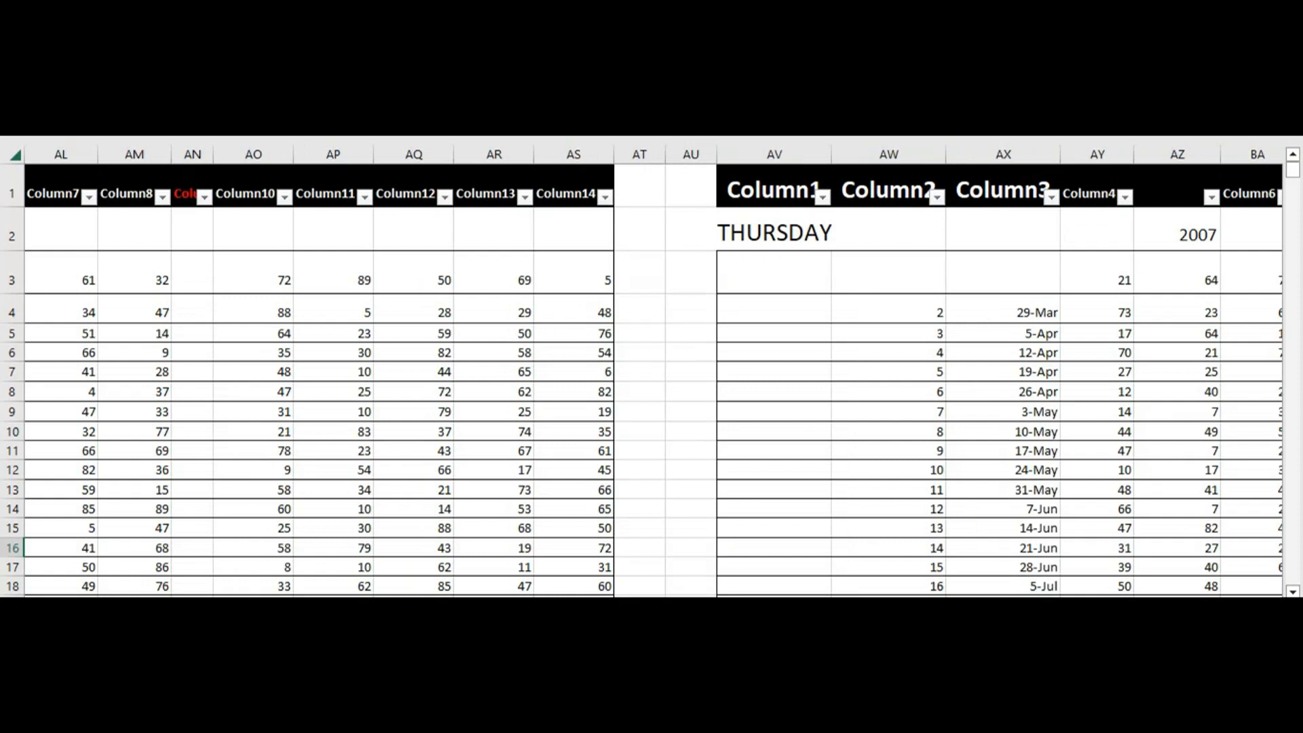
pyautogui.hscroll(-8, 653, 380)
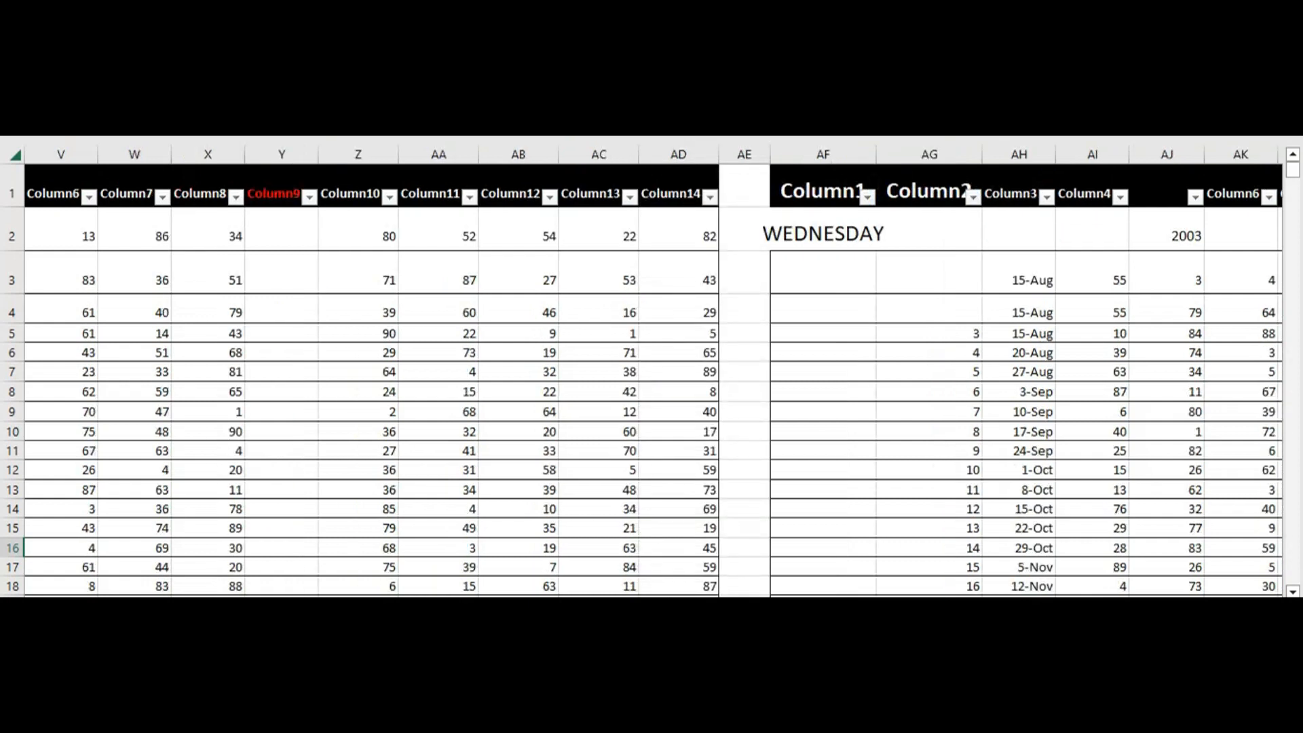
# Run the two-draw search to highlight the numbers of both entered draws in all tables
pyautogui.hscroll(-8, 653, 380)
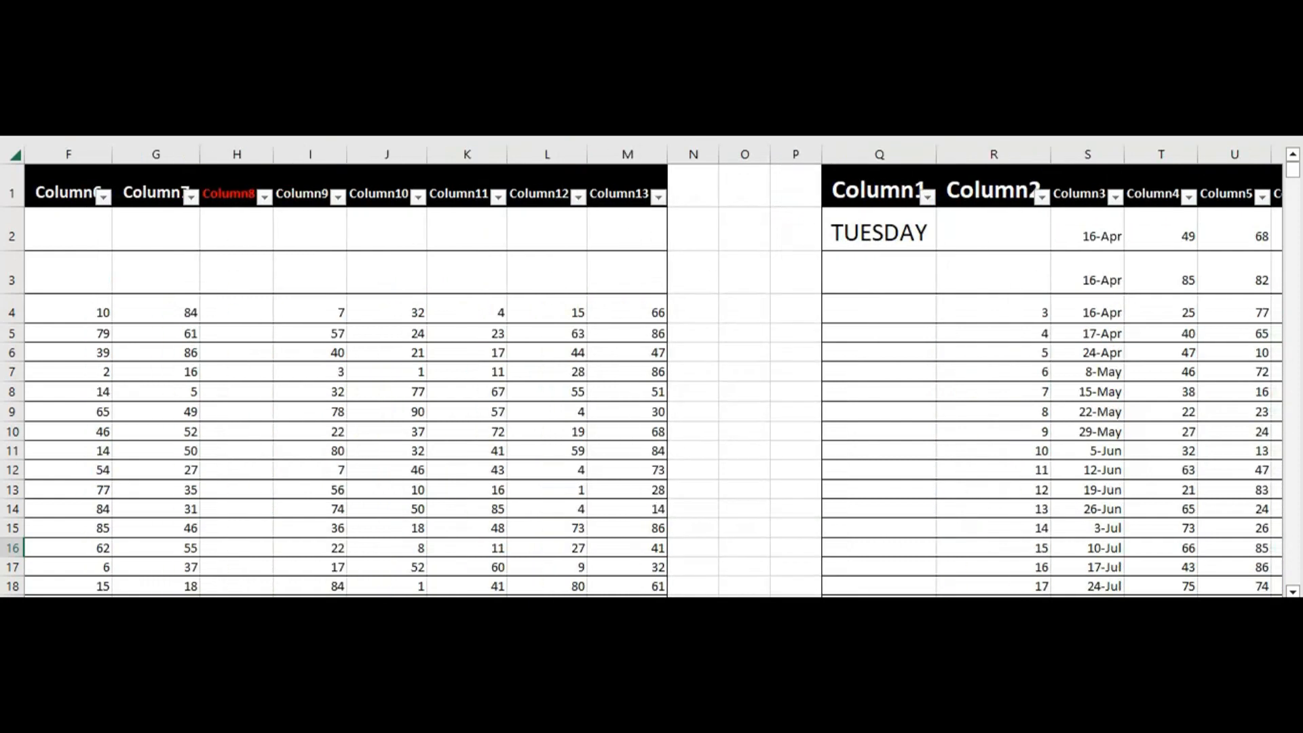
pyautogui.hscroll(-3, 653, 380)
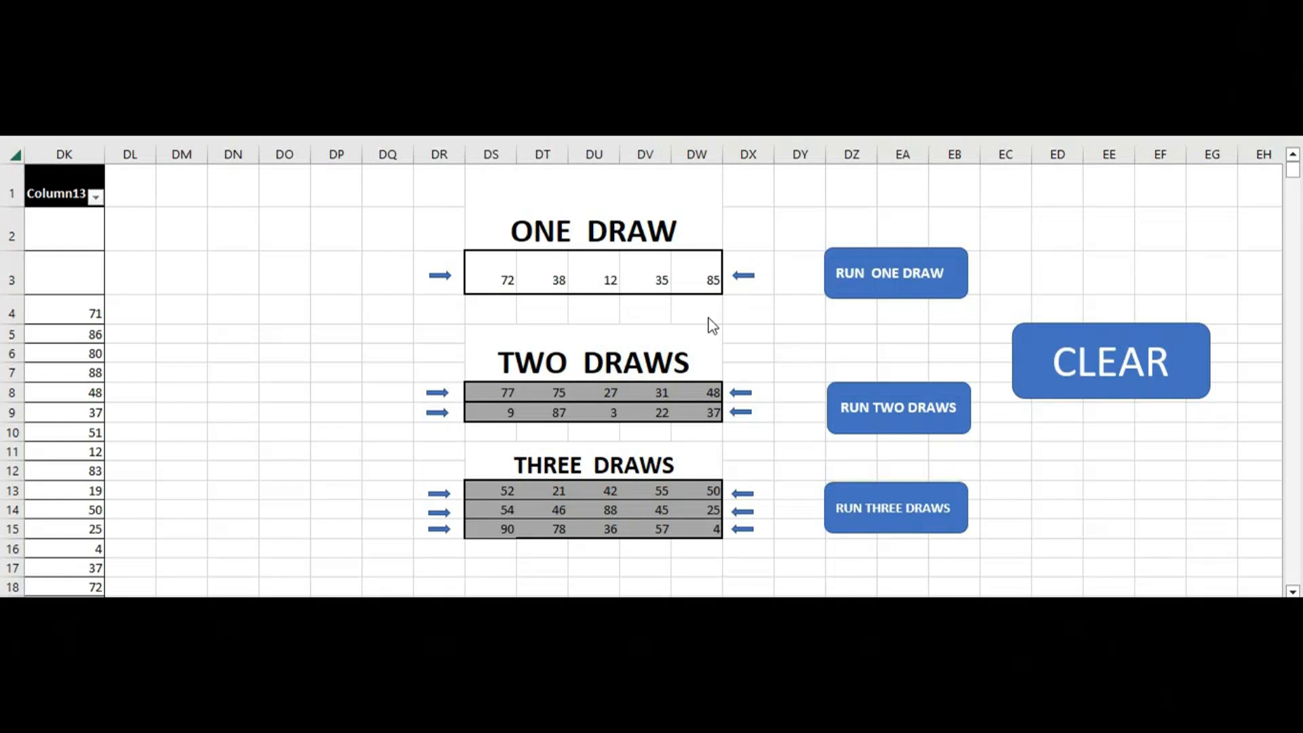
pyautogui.click(884, 421)
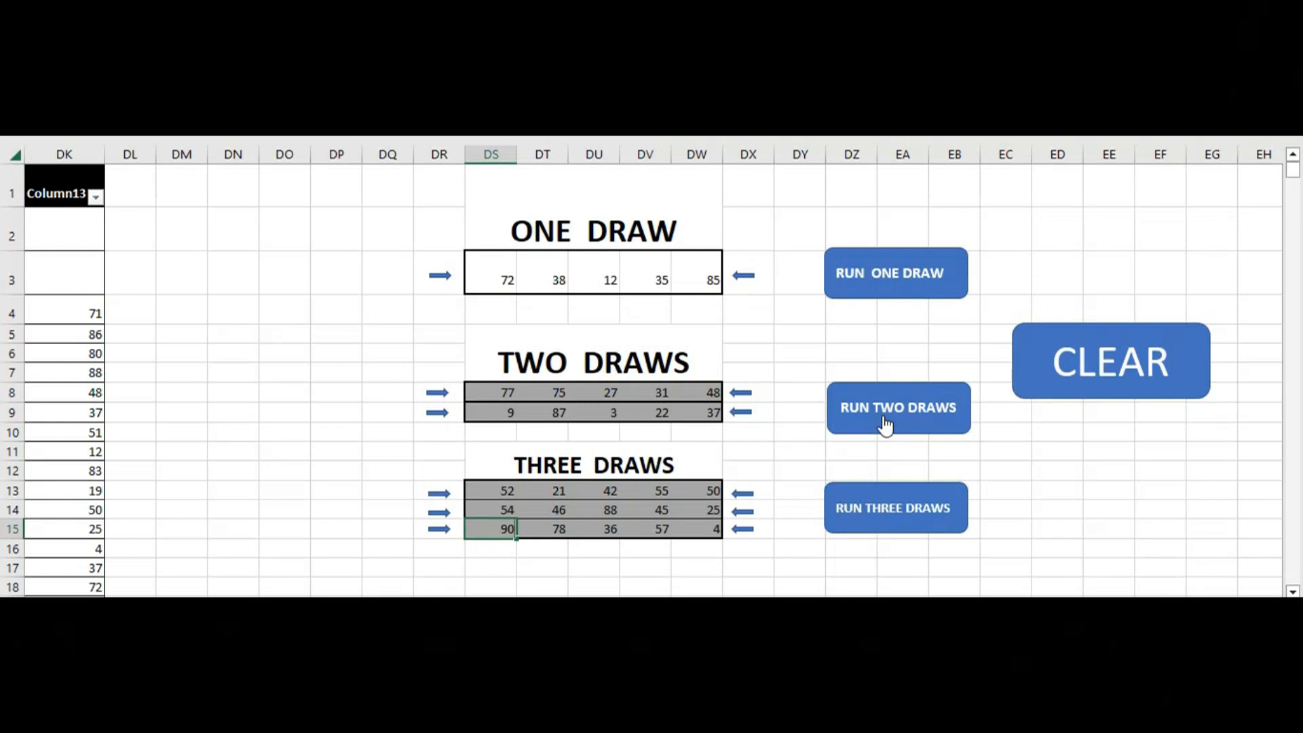
pyautogui.click(885, 424)
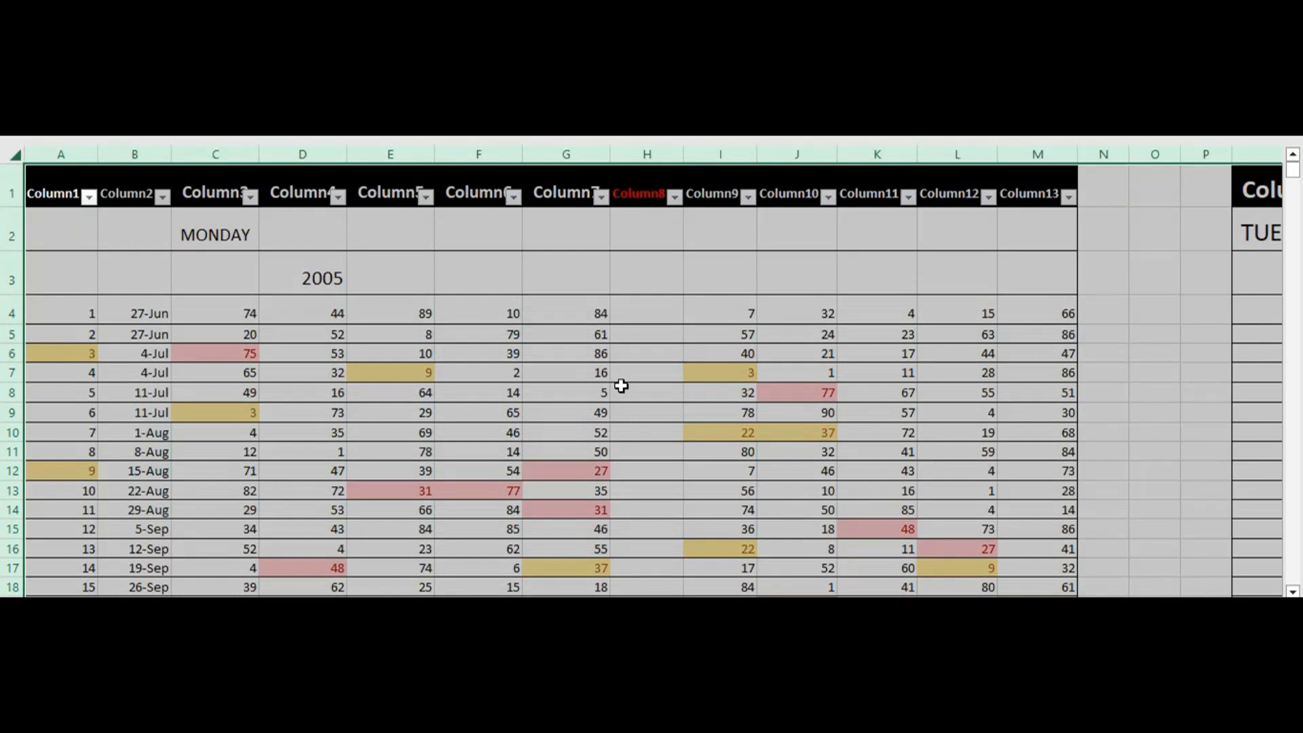
# Examine the two-draw matches in the Monday table, moving down its empty Column8 from row 8 to row 47
pyautogui.click(621, 385)
pyautogui.press('Down')
pyautogui.press('Down')
pyautogui.press('Down')
pyautogui.press('Down')
pyautogui.press('Down')
pyautogui.press('Down')
pyautogui.press('Down')
pyautogui.press('Down')
pyautogui.press('Down')
pyautogui.press('Down')
pyautogui.press('Down')
pyautogui.press('Down')
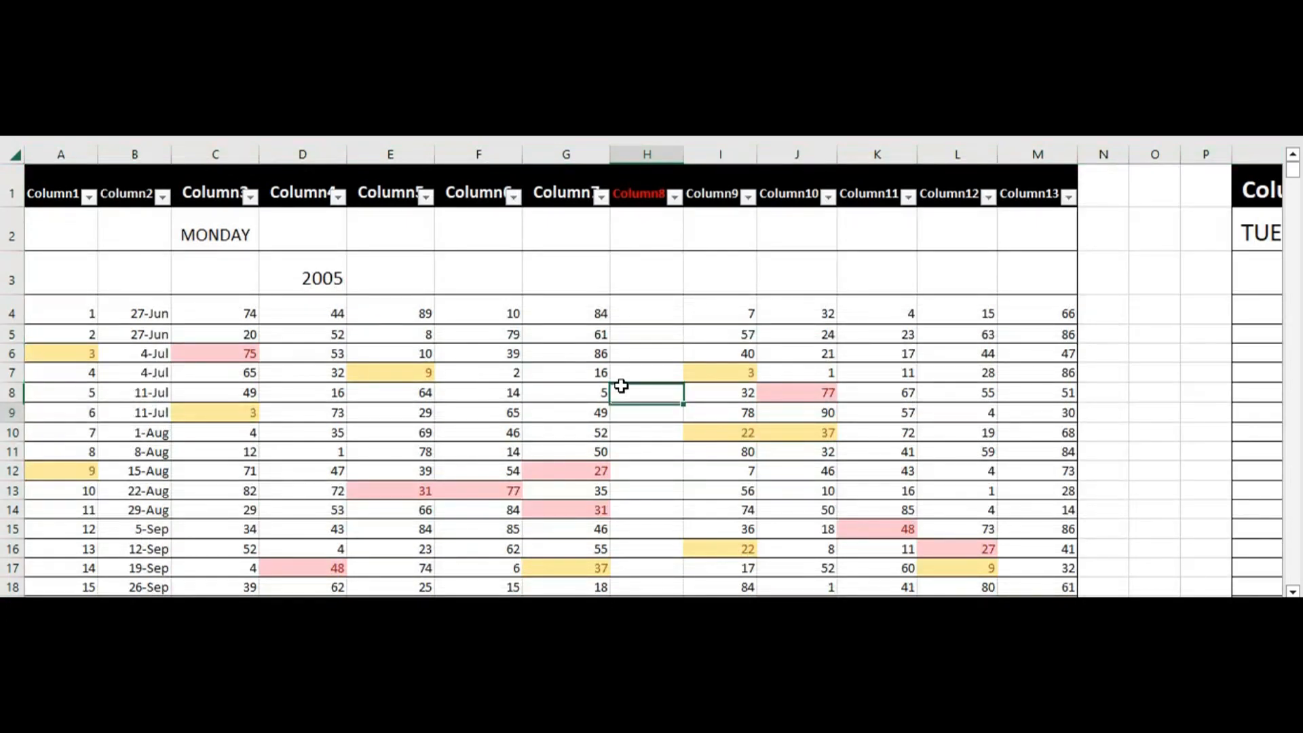
pyautogui.press('Down')
pyautogui.press('Down')
pyautogui.press('Down')
pyautogui.press('Down')
pyautogui.press('Down')
pyautogui.press('Down')
pyautogui.press('Down')
pyautogui.press('Down')
pyautogui.press('Down')
pyautogui.press('Down')
pyautogui.press('Down')
pyautogui.press('Down')
pyautogui.press('Down')
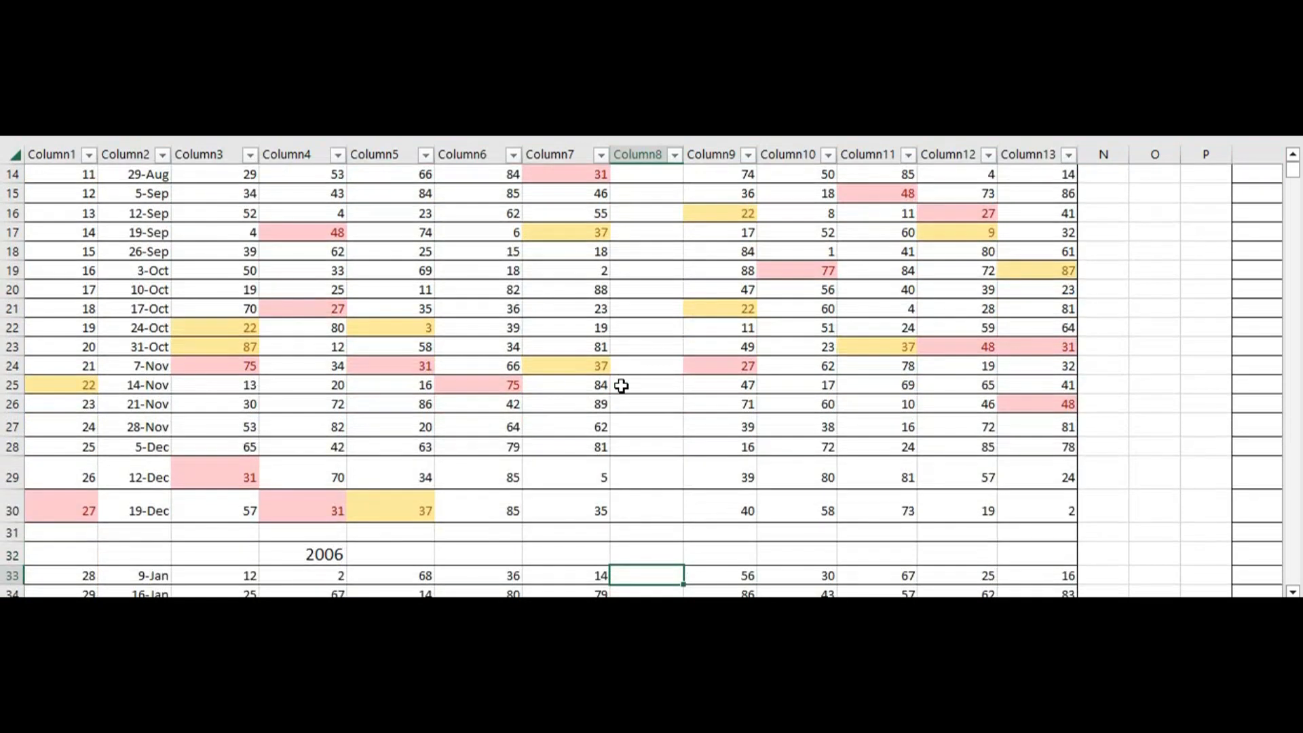
pyautogui.press('Down')
pyautogui.press('Down')
pyautogui.press('Down')
pyautogui.press('Down')
pyautogui.press('Down')
pyautogui.press('Down')
pyautogui.press('Down')
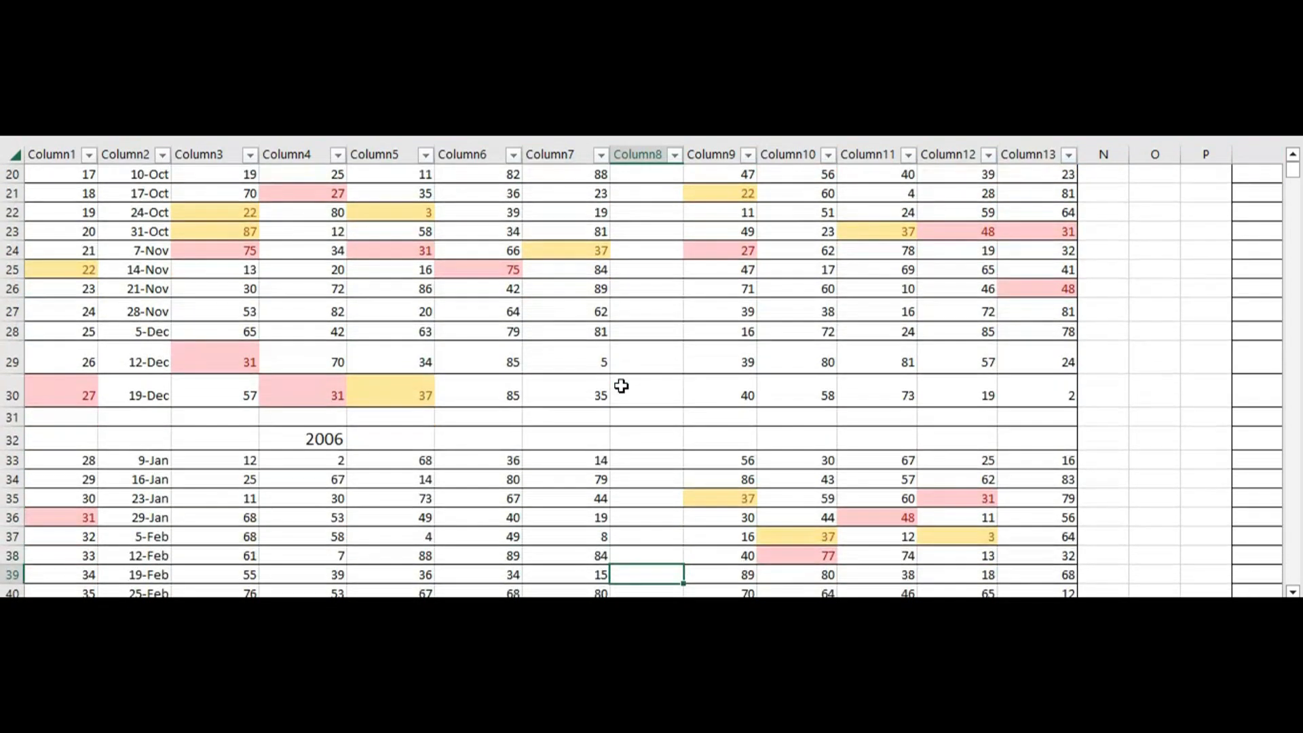
pyautogui.press('Down')
pyautogui.press('Down')
pyautogui.press('Down')
pyautogui.press('Down')
pyautogui.press('Down')
pyautogui.press('Down')
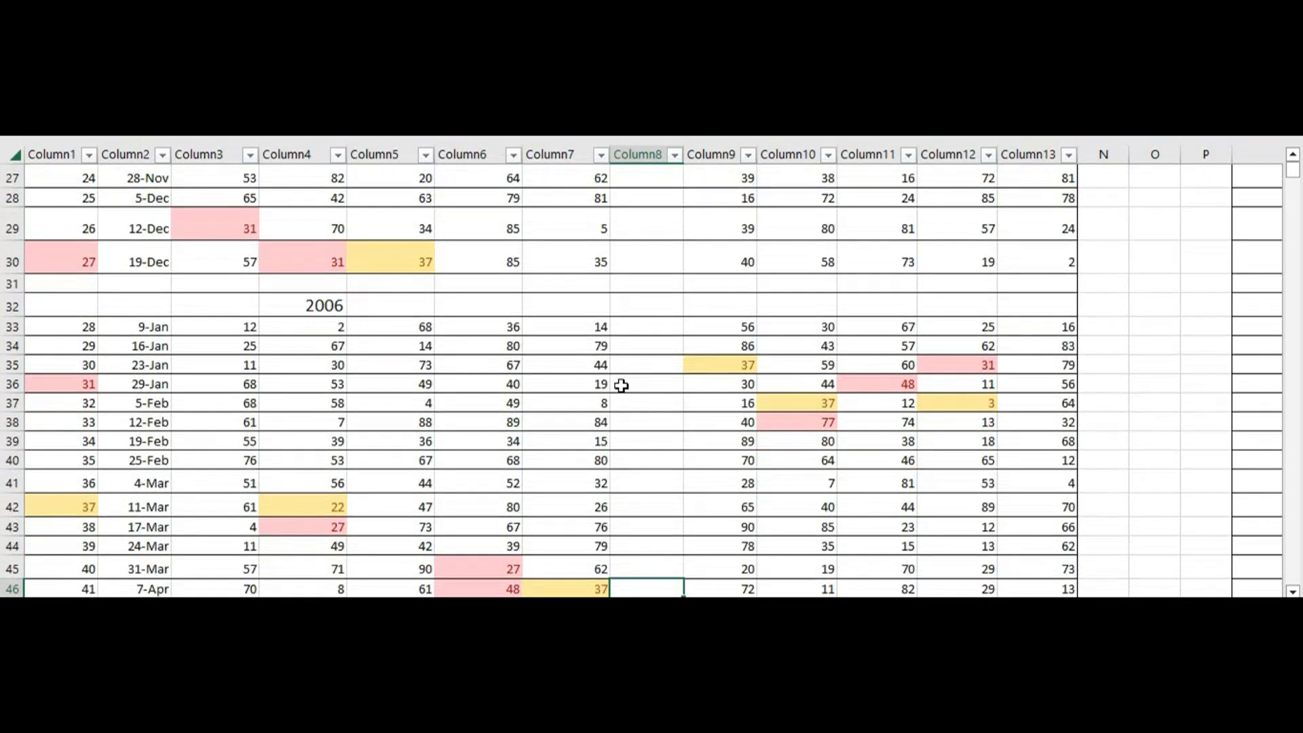
pyautogui.press('Down')
# Examine the two-draw matches across the day tables, moving along row 47 from Monday past Tuesday and Wednesday into the table after it
pyautogui.press('Right')
pyautogui.press('Right')
pyautogui.press('Right')
pyautogui.press('Right')
pyautogui.press('Right')
pyautogui.press('Right')
pyautogui.press('Right')
pyautogui.press('Right')
pyautogui.press('Right')
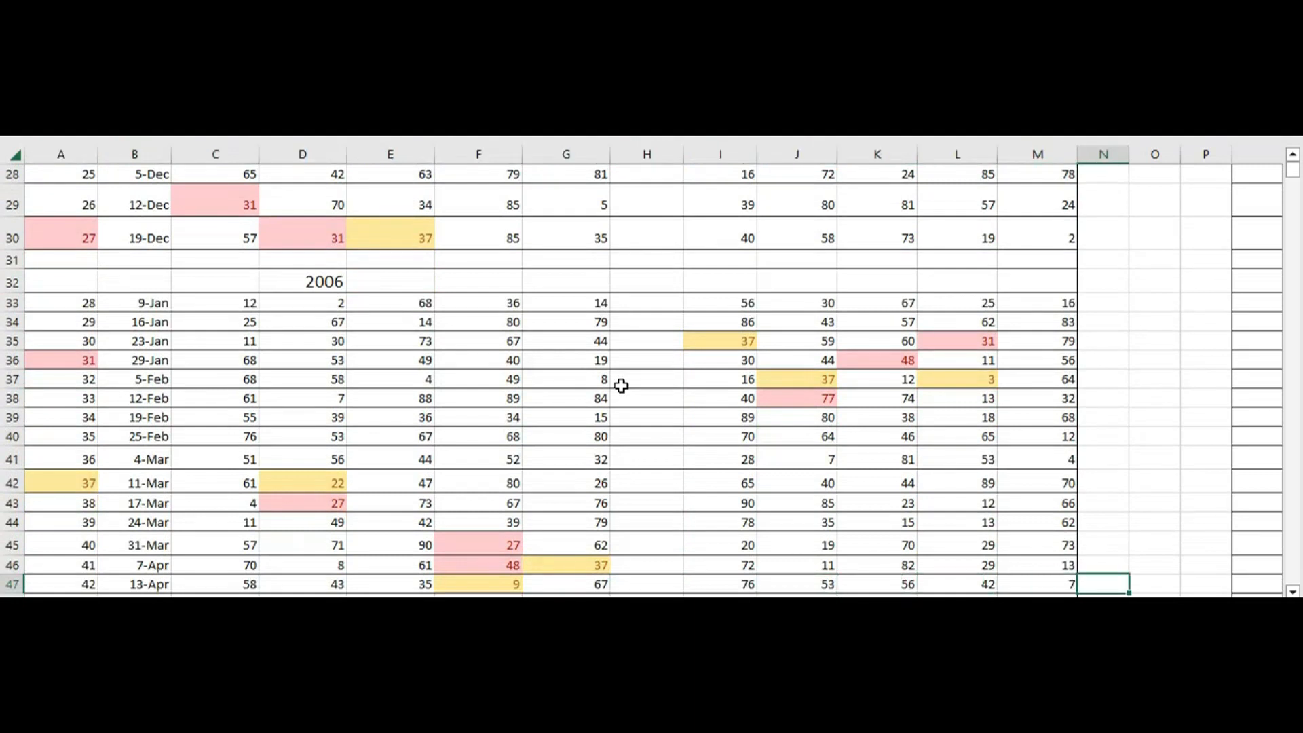
pyautogui.press('Right')
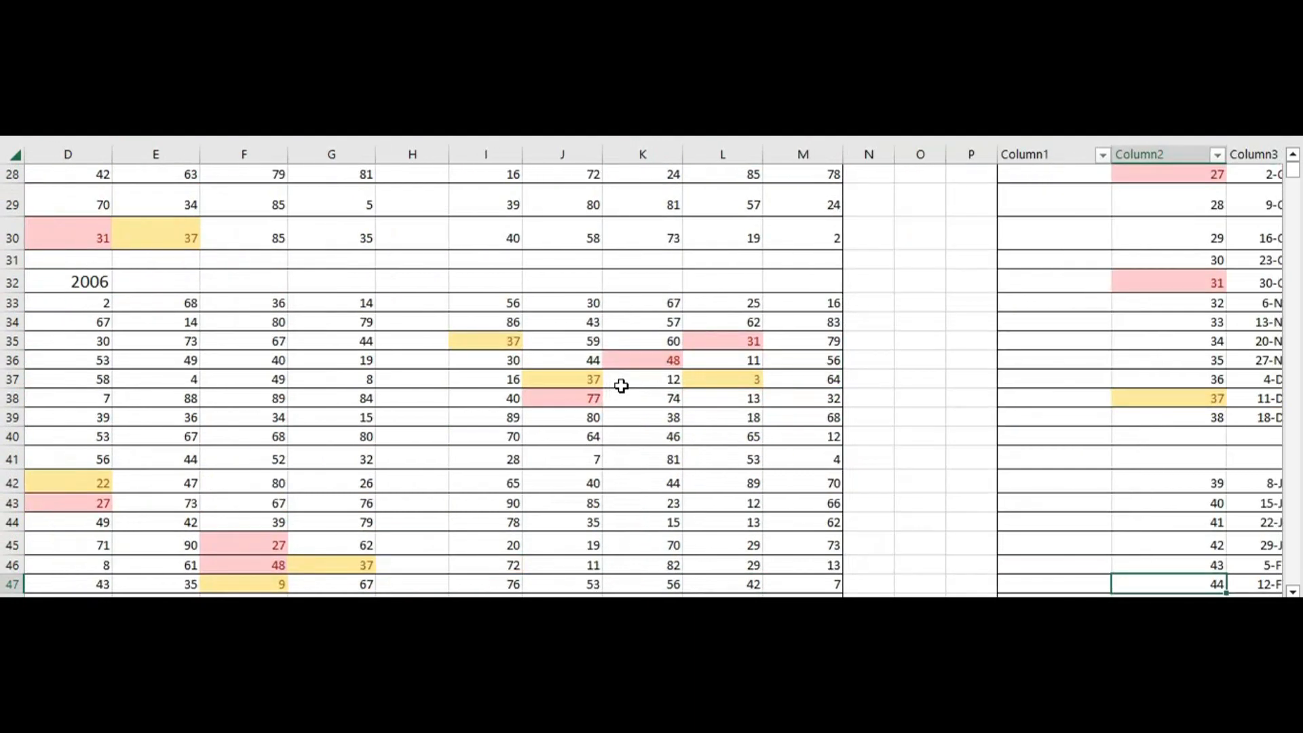
pyautogui.press('Right')
pyautogui.press('Right')
pyautogui.press('Right')
pyautogui.press('Right')
pyautogui.press('Right')
pyautogui.press('Right')
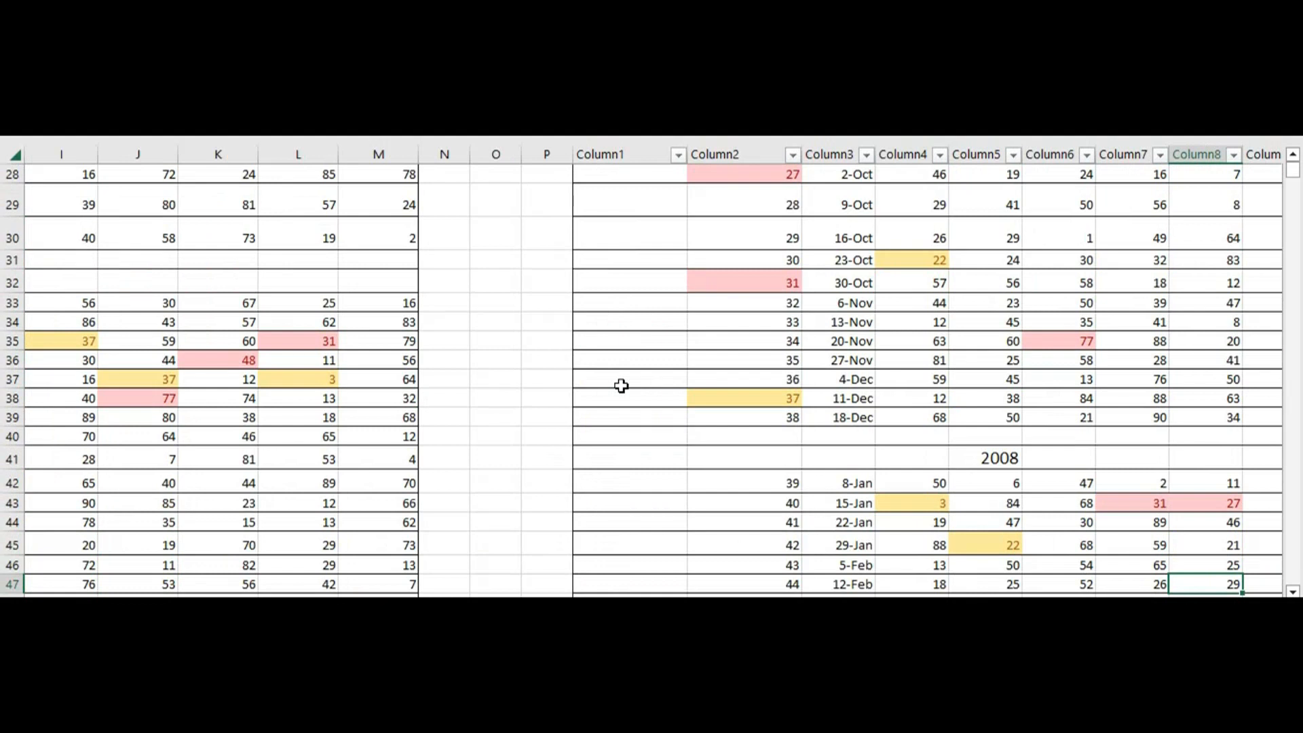
pyautogui.press('Right')
pyautogui.press('Right')
pyautogui.press('Right')
pyautogui.press('Right')
pyautogui.press('Right')
pyautogui.press('Right')
pyautogui.press('Right')
pyautogui.press('Right')
pyautogui.press('Right')
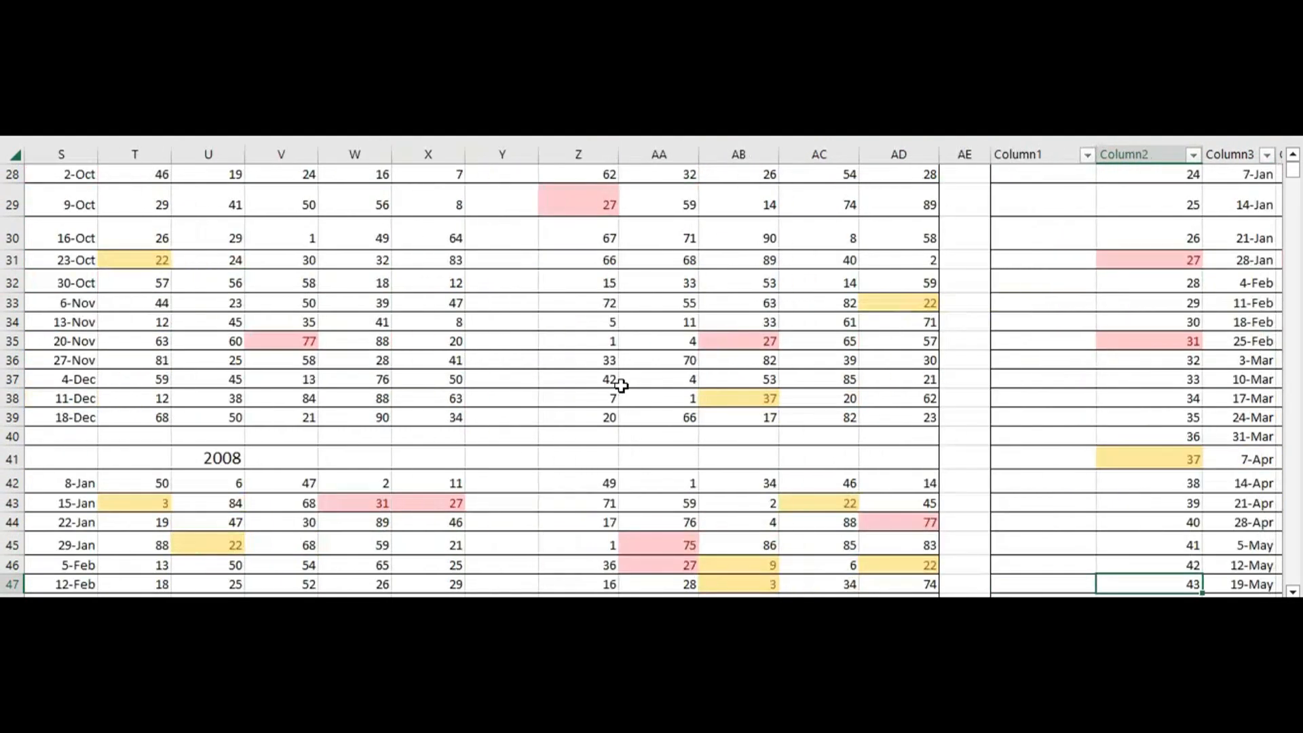
pyautogui.press('Right')
pyautogui.press('Right')
pyautogui.press('Right')
pyautogui.press('Right')
pyautogui.press('Right')
pyautogui.press('Right')
pyautogui.press('Right')
pyautogui.press('Right')
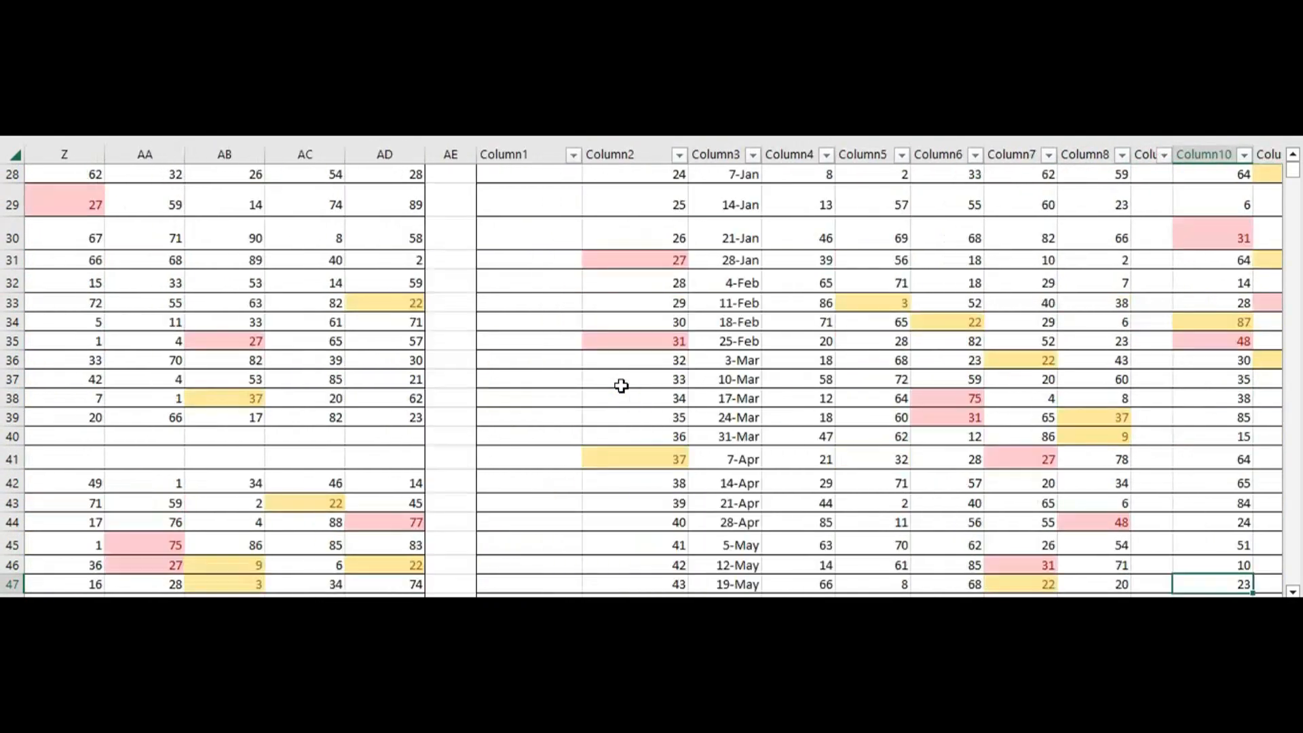
pyautogui.press('Right')
pyautogui.press('Right')
pyautogui.press('Right')
pyautogui.press('Right')
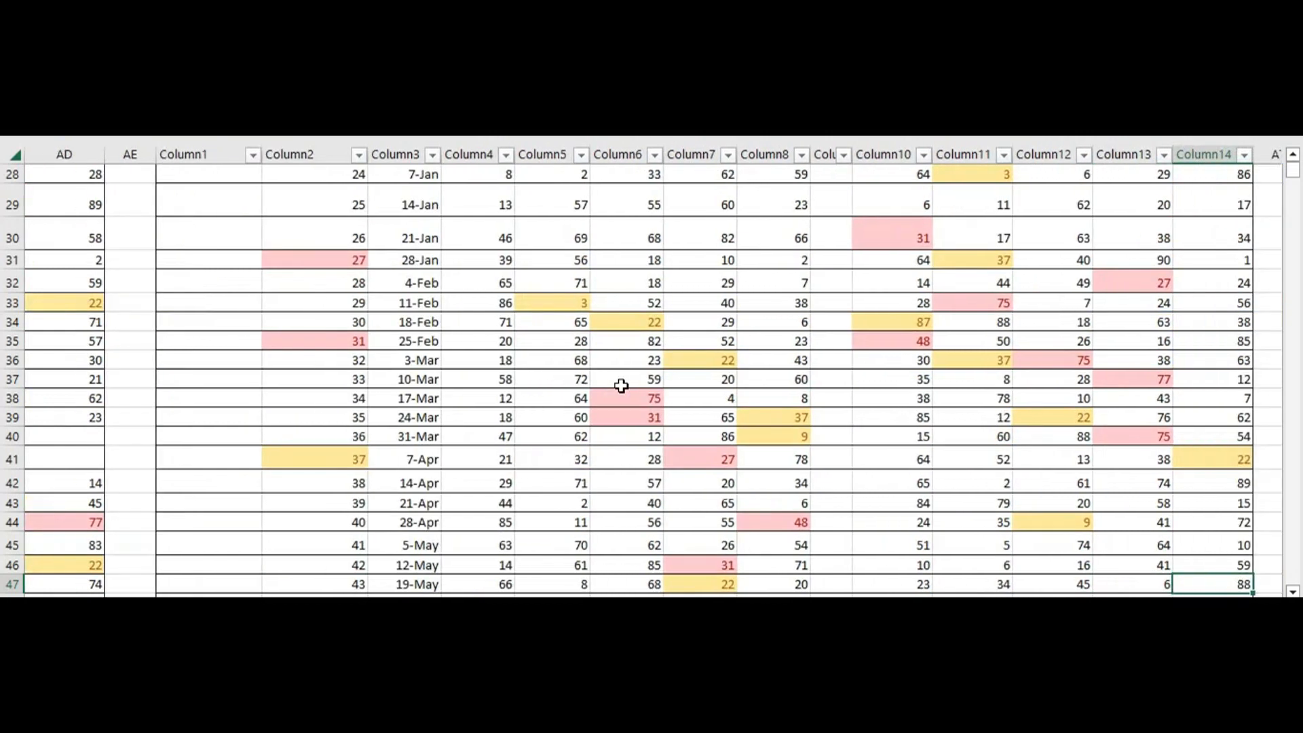
pyautogui.press('Right')
pyautogui.press('Right')
pyautogui.press('Right')
pyautogui.press('Right')
pyautogui.press('Right')
pyautogui.press('Right')
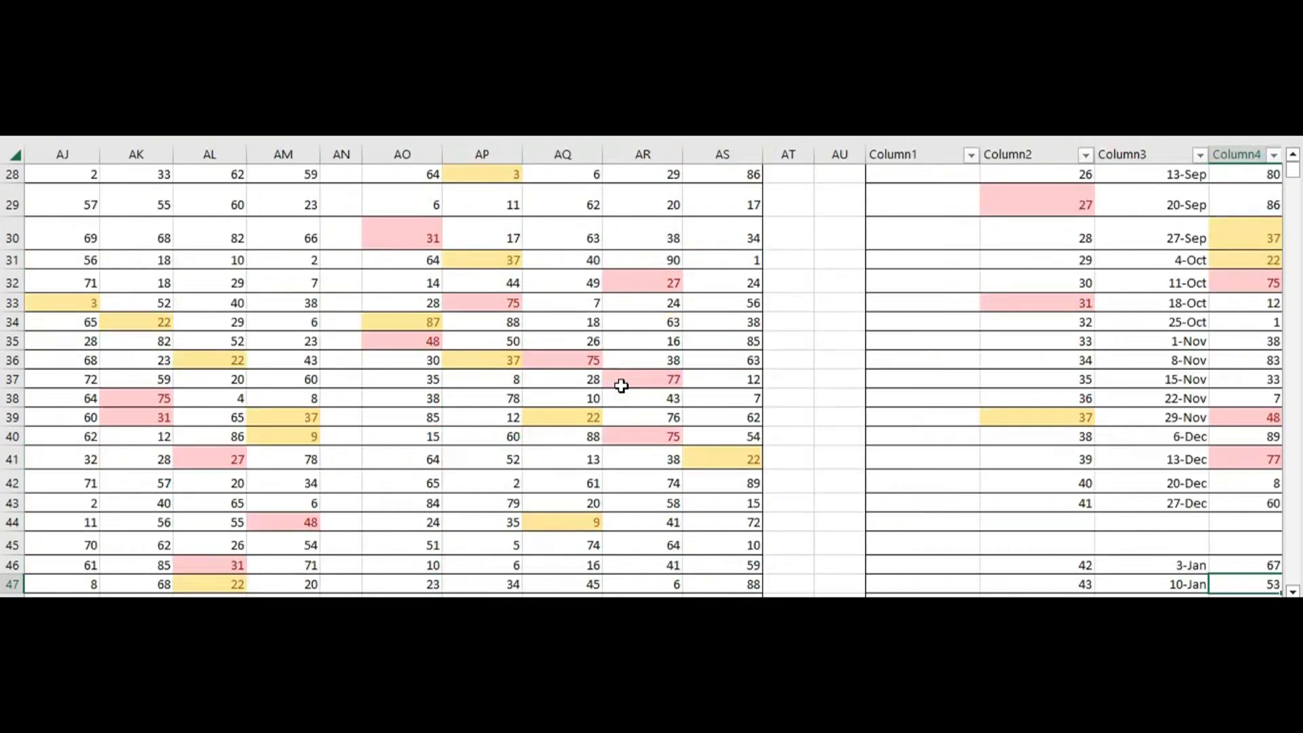
pyautogui.press('Right')
pyautogui.press('Right')
pyautogui.press('Right')
pyautogui.press('Right')
pyautogui.press('Right')
pyautogui.press('Right')
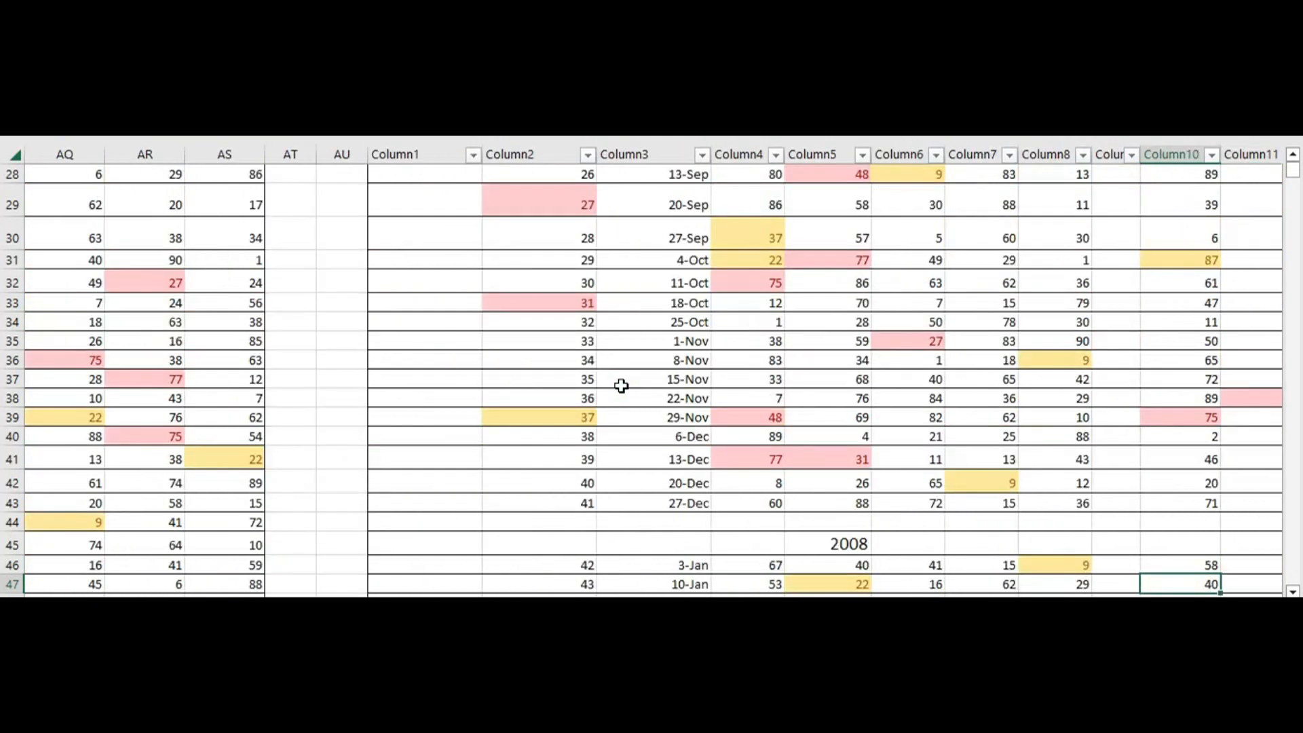
pyautogui.press('Right')
pyautogui.press('Right')
pyautogui.press('Right')
pyautogui.press('Right')
pyautogui.press('Right')
pyautogui.press('Right')
pyautogui.press('Right')
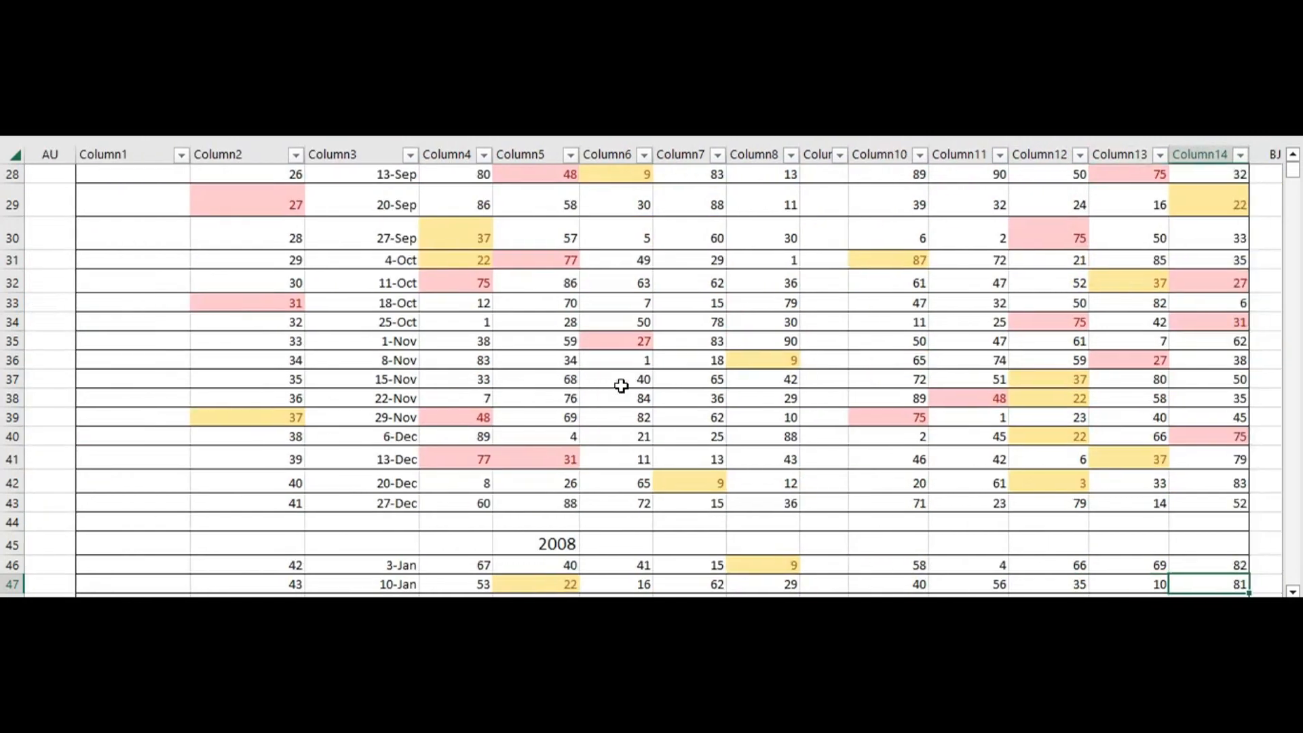
pyautogui.press('Right')
pyautogui.press('Right')
pyautogui.press('Right')
pyautogui.press('Right')
pyautogui.press('Right')
pyautogui.press('Right')
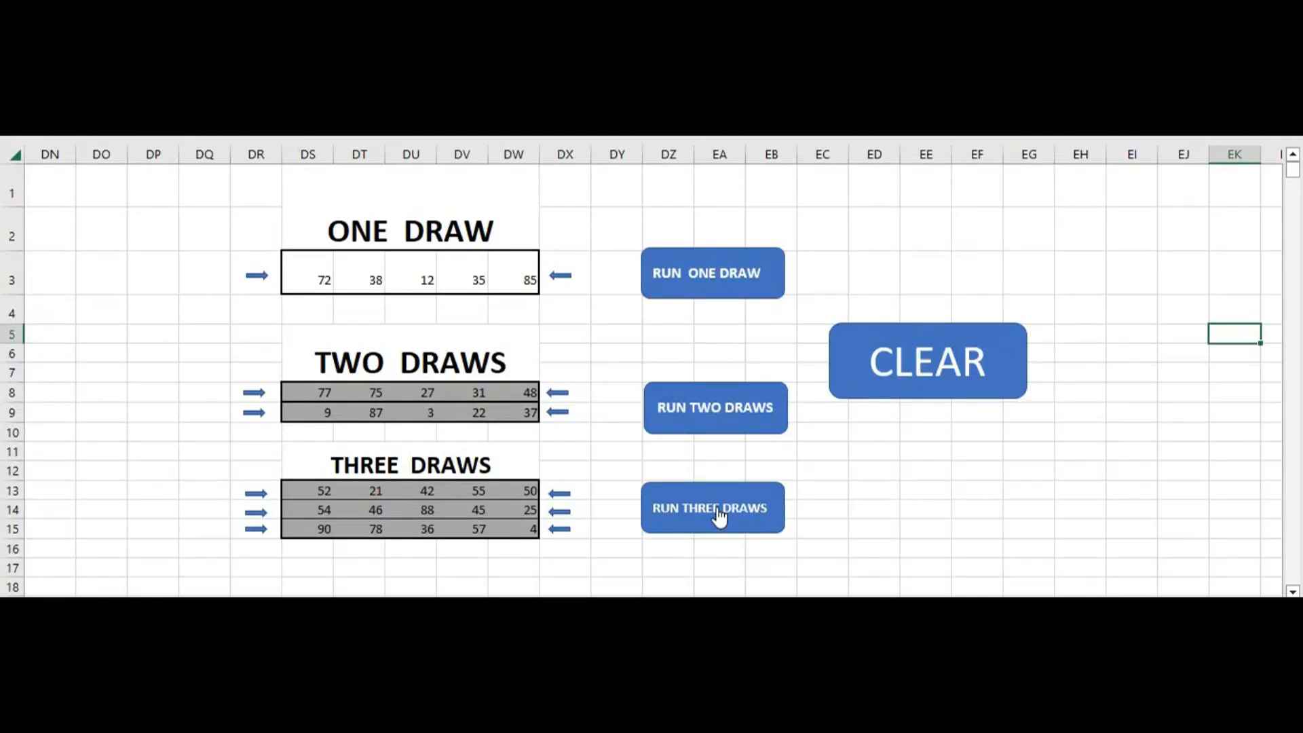
# Run the three-draw search to highlight the numbers of all three entered draws, and select an empty Column8 cell near the Monday table's start
pyautogui.click(720, 518)
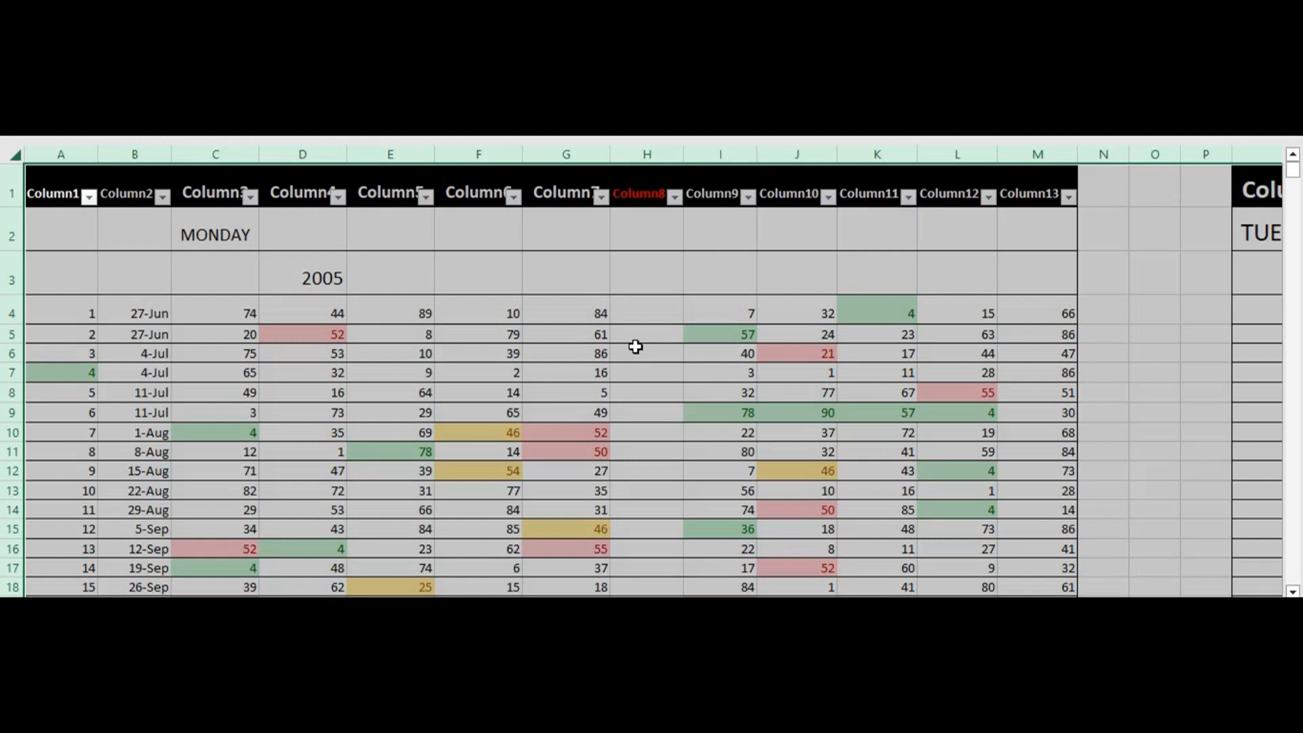
pyautogui.click(635, 347)
# Examine the three-draw matches in the Monday table, moving down its empty Column8 to row 62
pyautogui.press('Down')
pyautogui.press('Down')
pyautogui.press('Down')
pyautogui.press('Down')
pyautogui.press('Down')
pyautogui.press('Down')
pyautogui.press('Down')
pyautogui.press('Down')
pyautogui.press('Down')
pyautogui.press('Down')
pyautogui.press('Down')
pyautogui.press('Down')
pyautogui.press('Down')
pyautogui.press('Down')
pyautogui.press('Down')
pyautogui.press('Down')
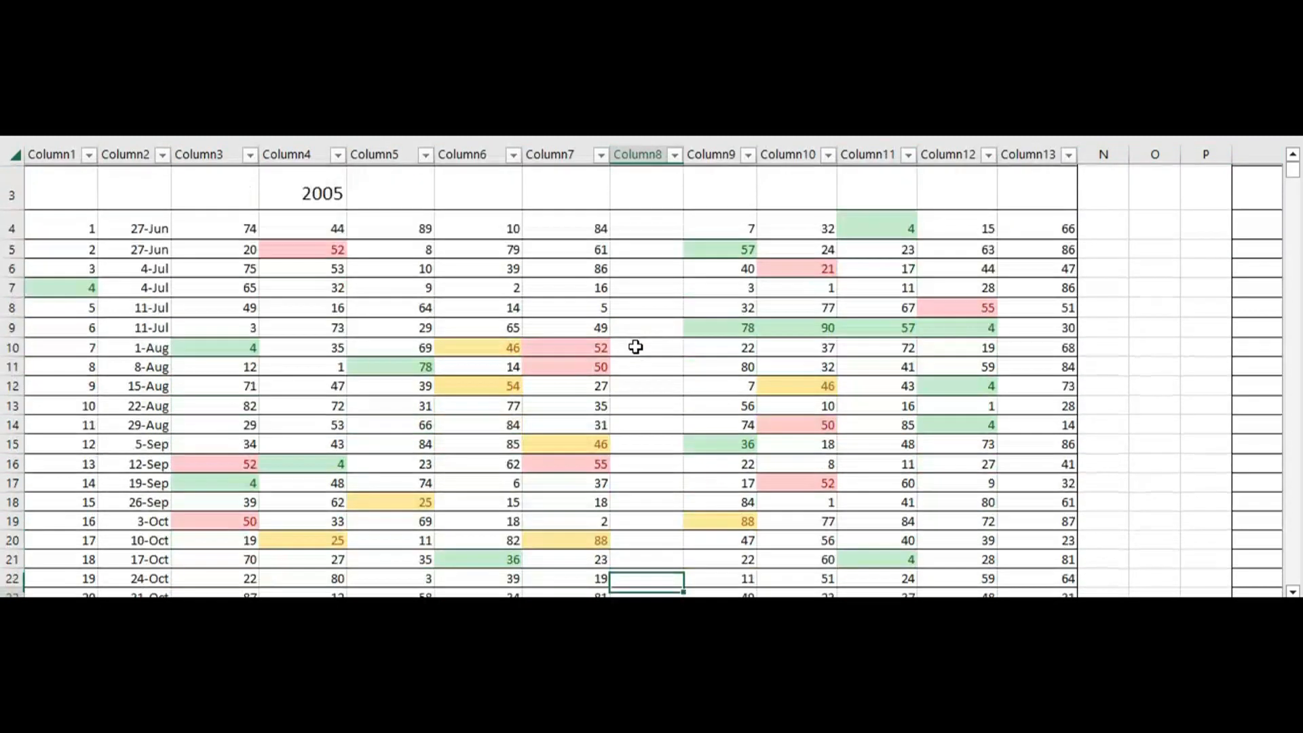
pyautogui.press('Down')
pyautogui.press('Down')
pyautogui.press('Down')
pyautogui.press('Down')
pyautogui.press('Down')
pyautogui.press('Down')
pyautogui.press('Down')
pyautogui.press('Down')
pyautogui.press('Down')
pyautogui.press('Down')
pyautogui.press('Down')
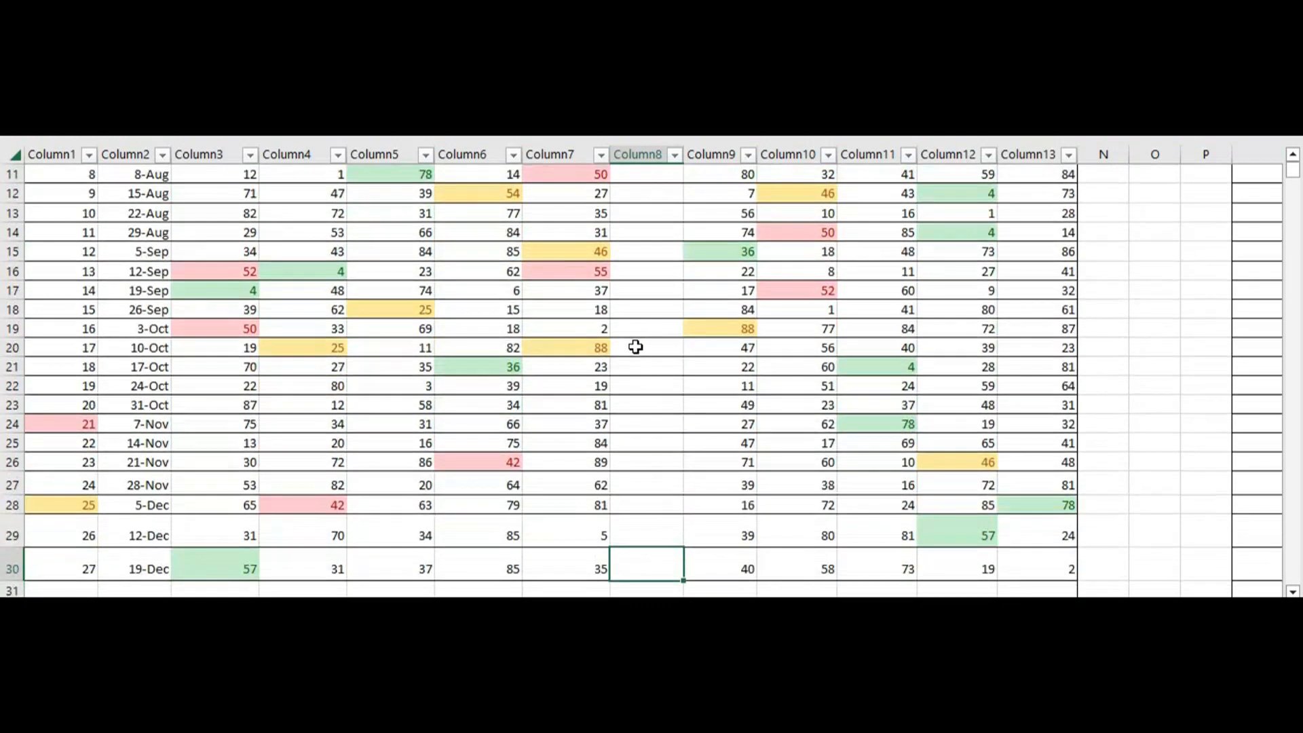
pyautogui.press('Down')
pyautogui.press('Down')
pyautogui.press('Down')
pyautogui.press('Down')
pyautogui.press('Down')
pyautogui.press('Down')
pyautogui.press('Down')
pyautogui.press('Down')
pyautogui.press('Down')
pyautogui.press('Down')
pyautogui.press('Down')
pyautogui.press('Down')
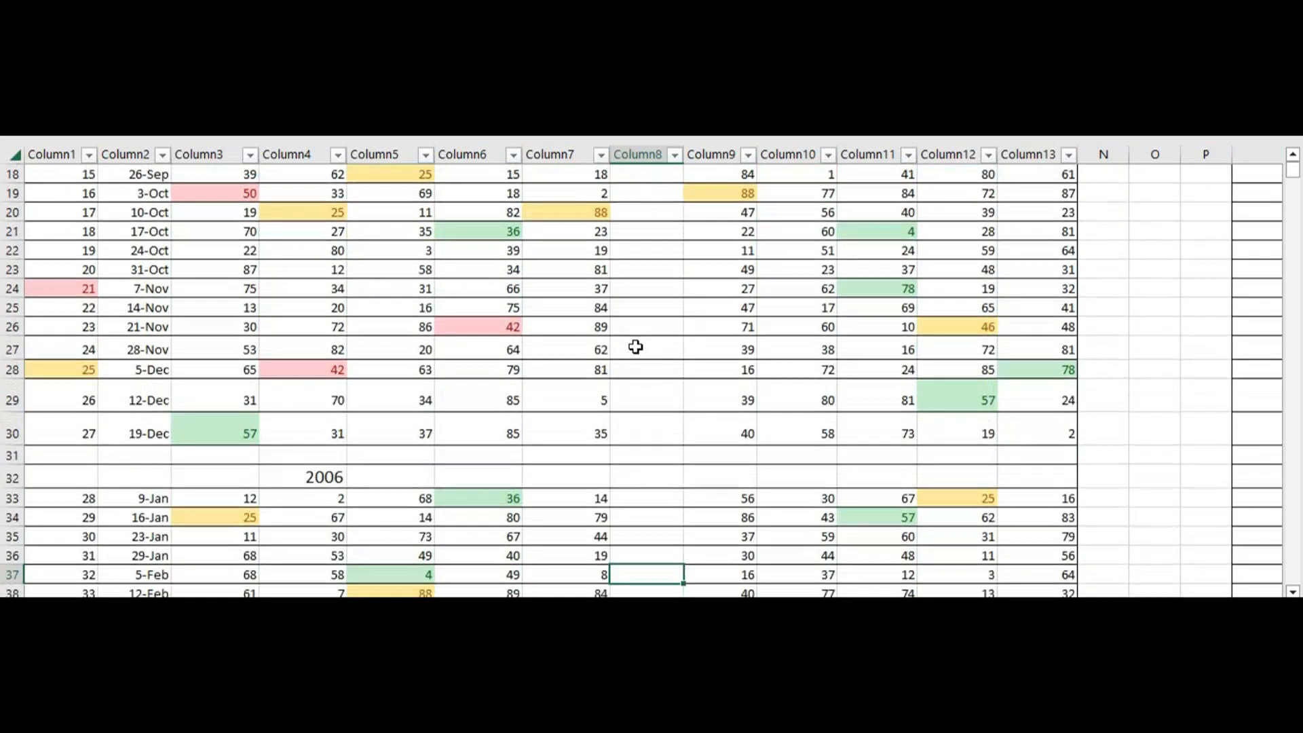
pyautogui.press('Down')
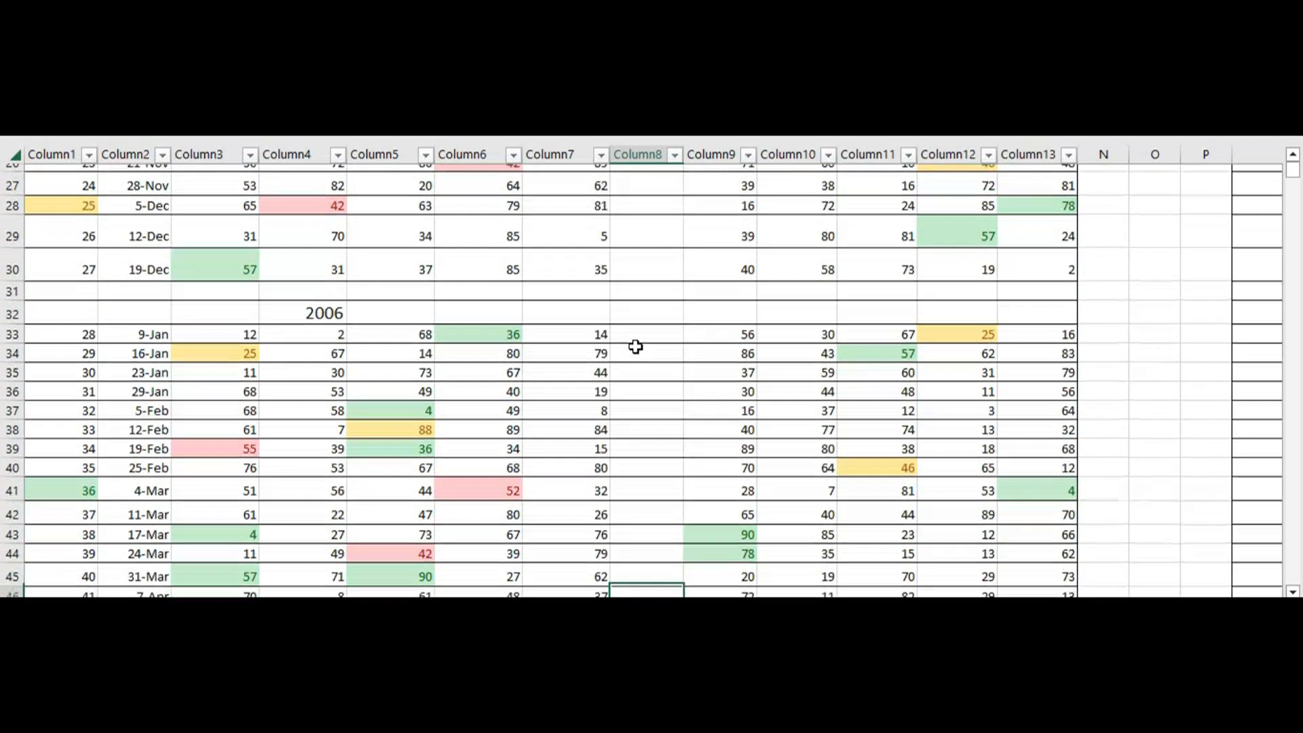
pyautogui.press('Down')
pyautogui.press('Down')
pyautogui.press('Down')
pyautogui.press('Down')
pyautogui.press('Down')
pyautogui.press('Down')
pyautogui.press('Down')
pyautogui.press('Down')
pyautogui.press('Down')
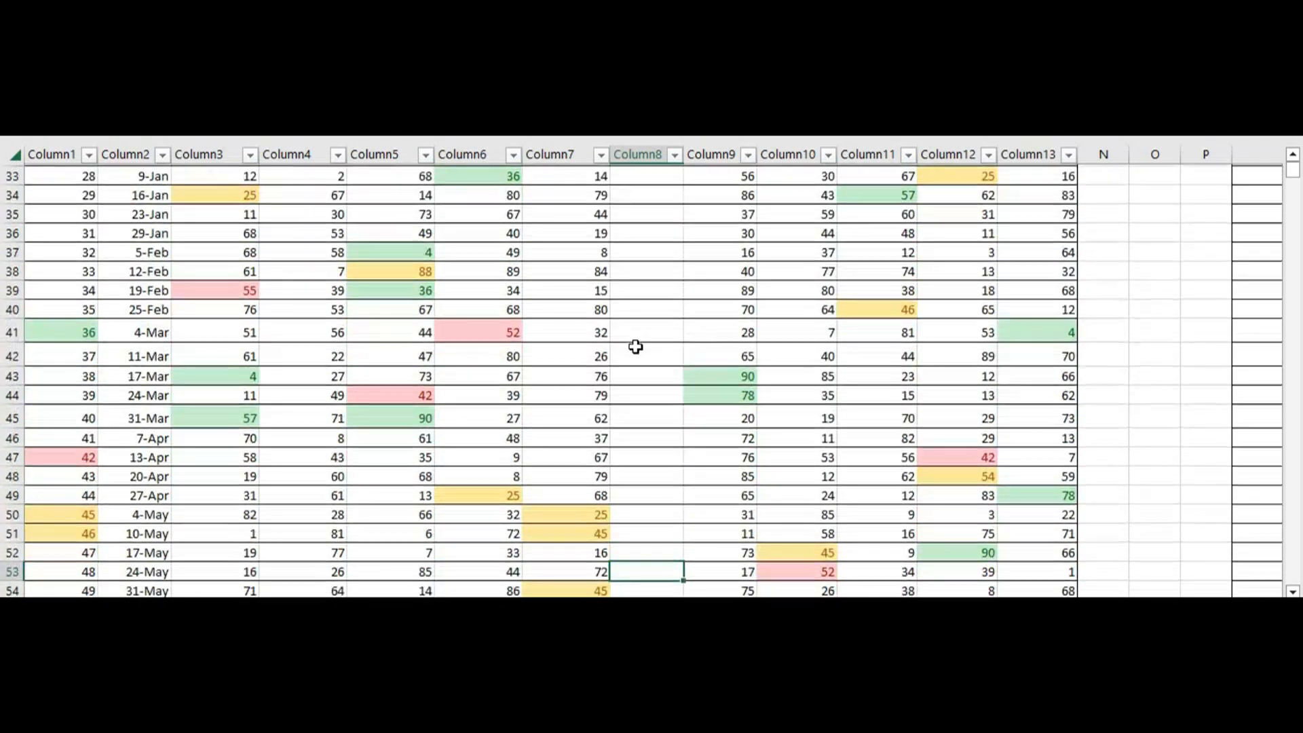
pyautogui.press('Down')
pyautogui.press('Down')
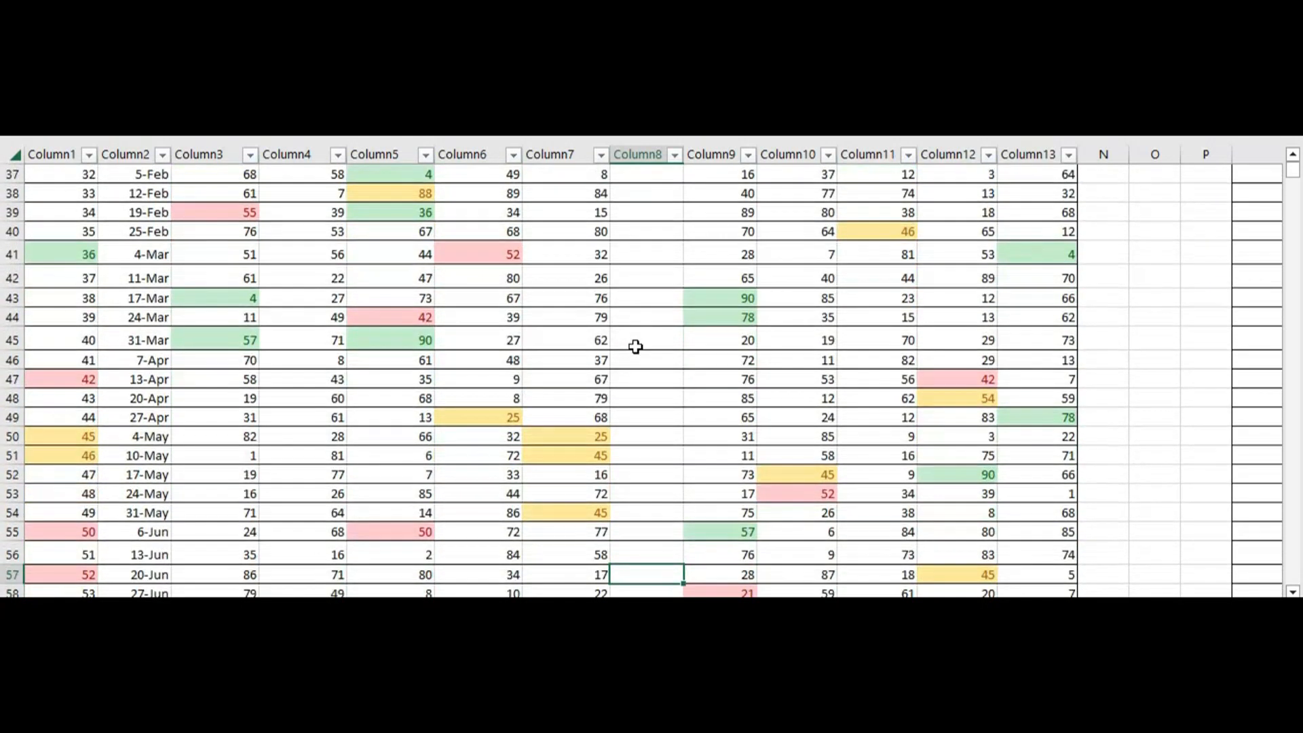
pyautogui.press('Down')
pyautogui.press('Down')
pyautogui.press('Down')
pyautogui.press('Down')
pyautogui.press('Down')
# Examine the three-draw matches along row 62 from the Monday table across to the end of the Tuesday table
pyautogui.press('Right')
pyautogui.press('Right')
pyautogui.press('Right')
pyautogui.press('Right')
pyautogui.press('Right')
pyautogui.press('Right')
pyautogui.press('Right')
pyautogui.press('Right')
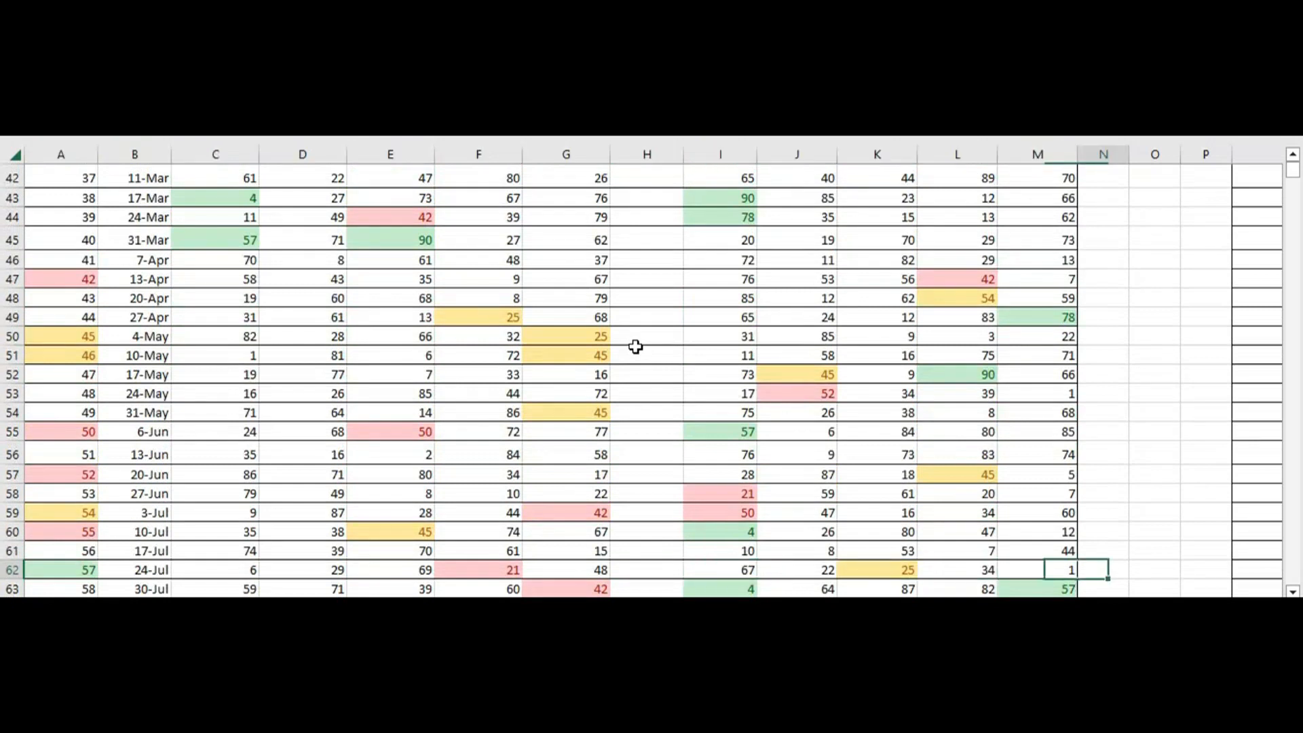
pyautogui.press('Right')
pyautogui.press('Right')
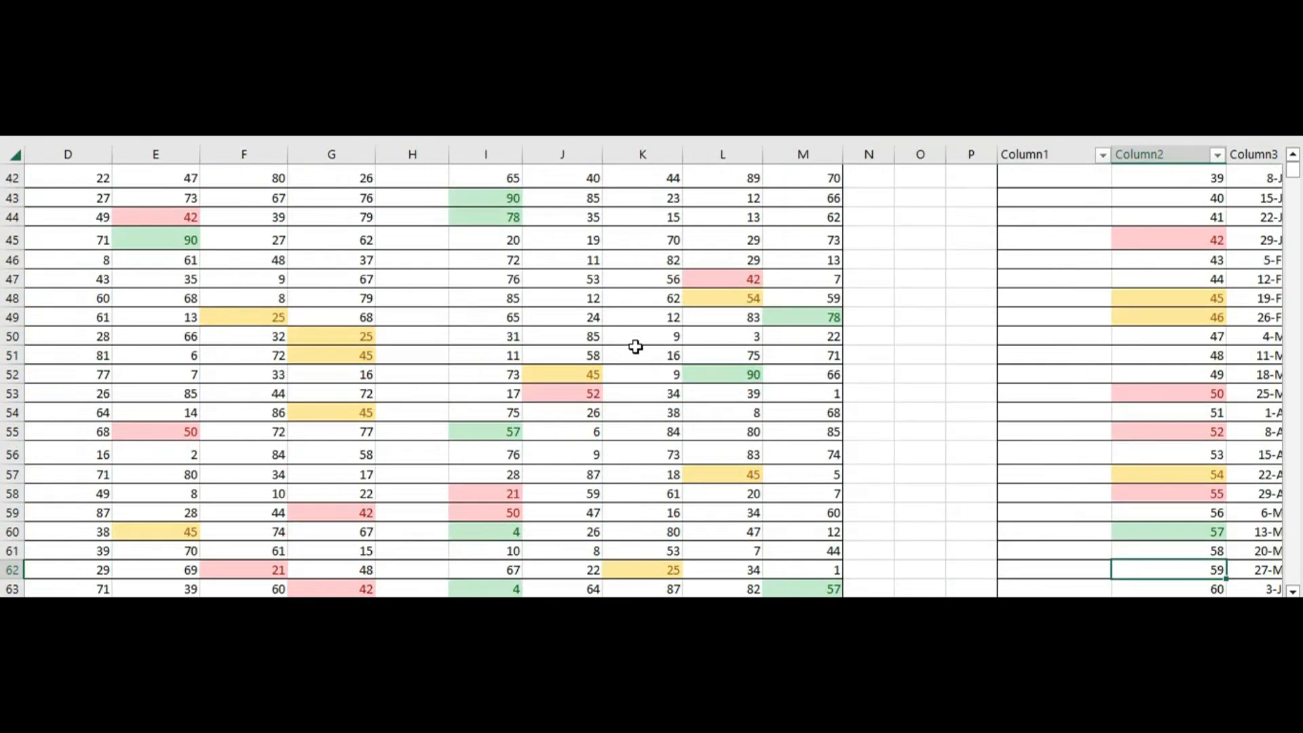
pyautogui.press('Right')
pyautogui.press('Right')
pyautogui.press('Right')
pyautogui.press('Right')
pyautogui.press('Right')
pyautogui.press('Right')
pyautogui.press('Right')
pyautogui.press('Right')
pyautogui.press('Right')
pyautogui.press('Right')
pyautogui.press('Right')
pyautogui.press('Right')
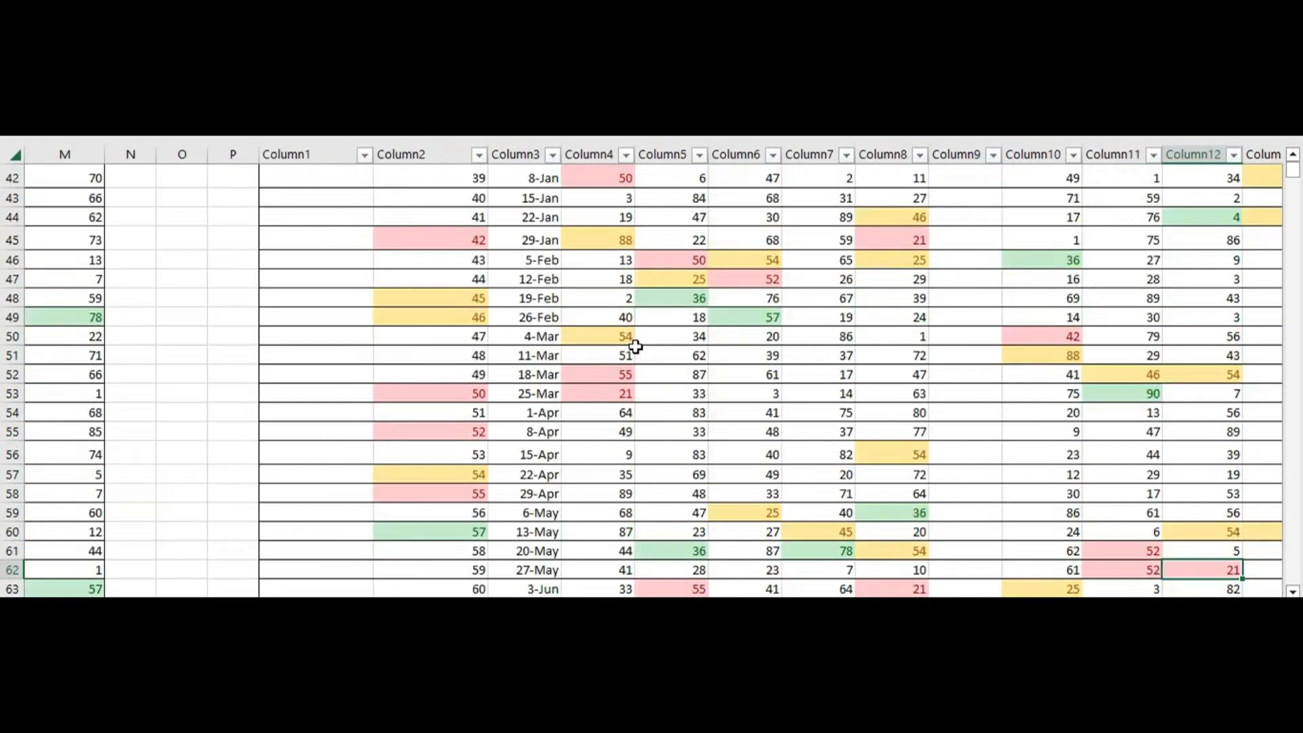
pyautogui.press('Right')
pyautogui.press('Right')
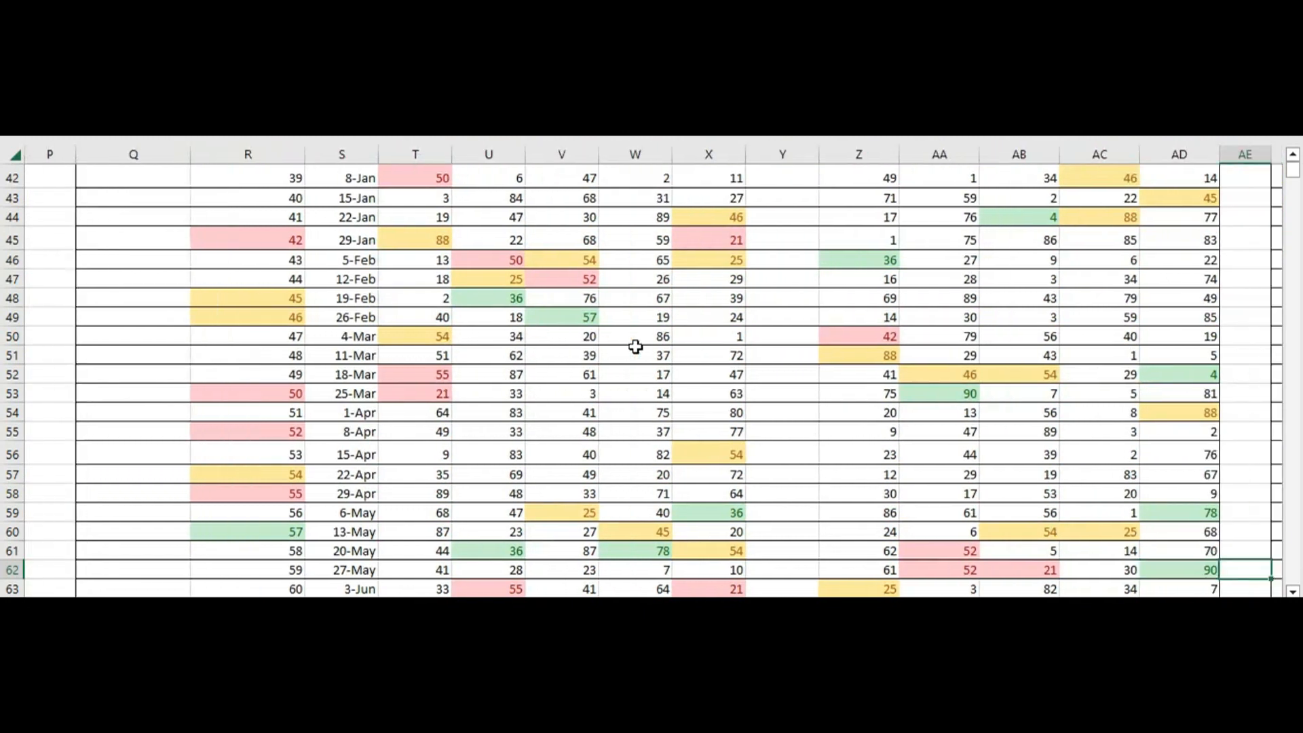
# Examine the three-draw matches further down the Tuesday table and the start of the Wednesday table, from row 62 to row 71
pyautogui.press('Down')
pyautogui.press('Down')
pyautogui.press('Down')
pyautogui.press('Down')
pyautogui.press('Down')
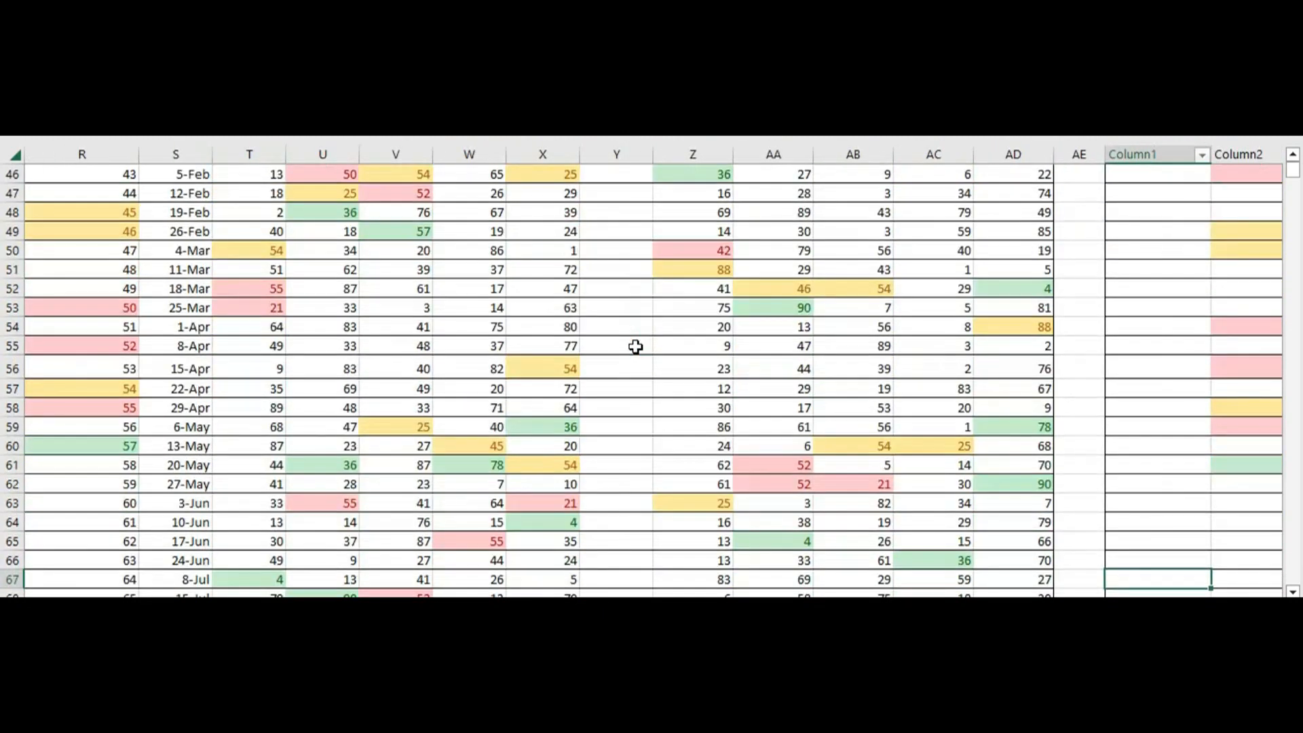
pyautogui.press('Right')
pyautogui.press('Down')
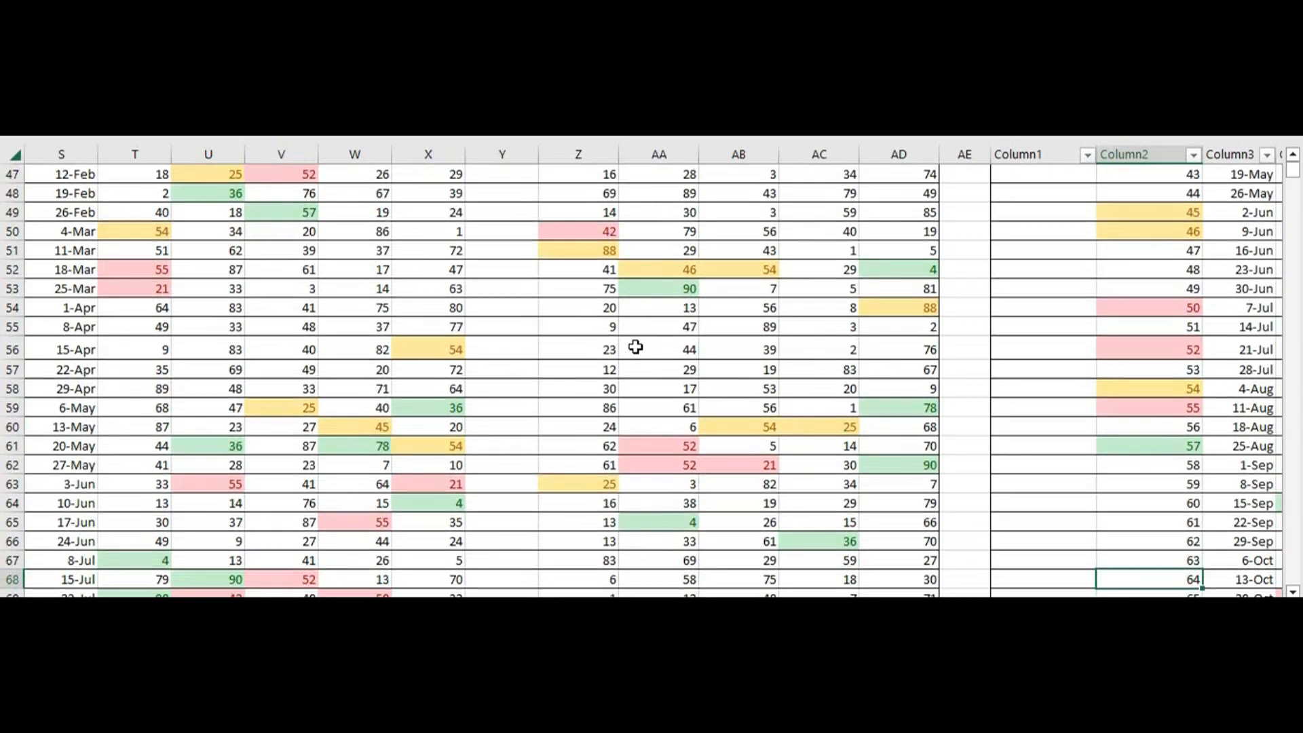
pyautogui.press('Down')
pyautogui.press('Down')
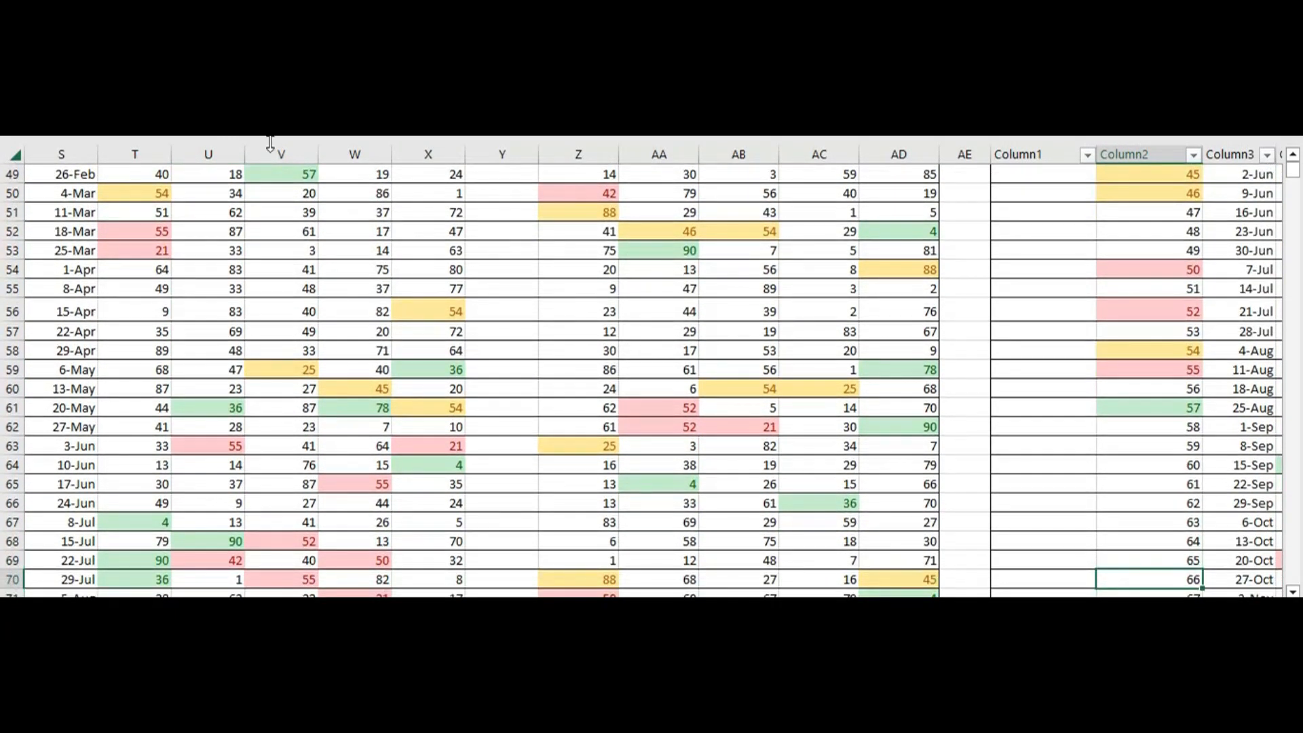
pyautogui.press('Down')
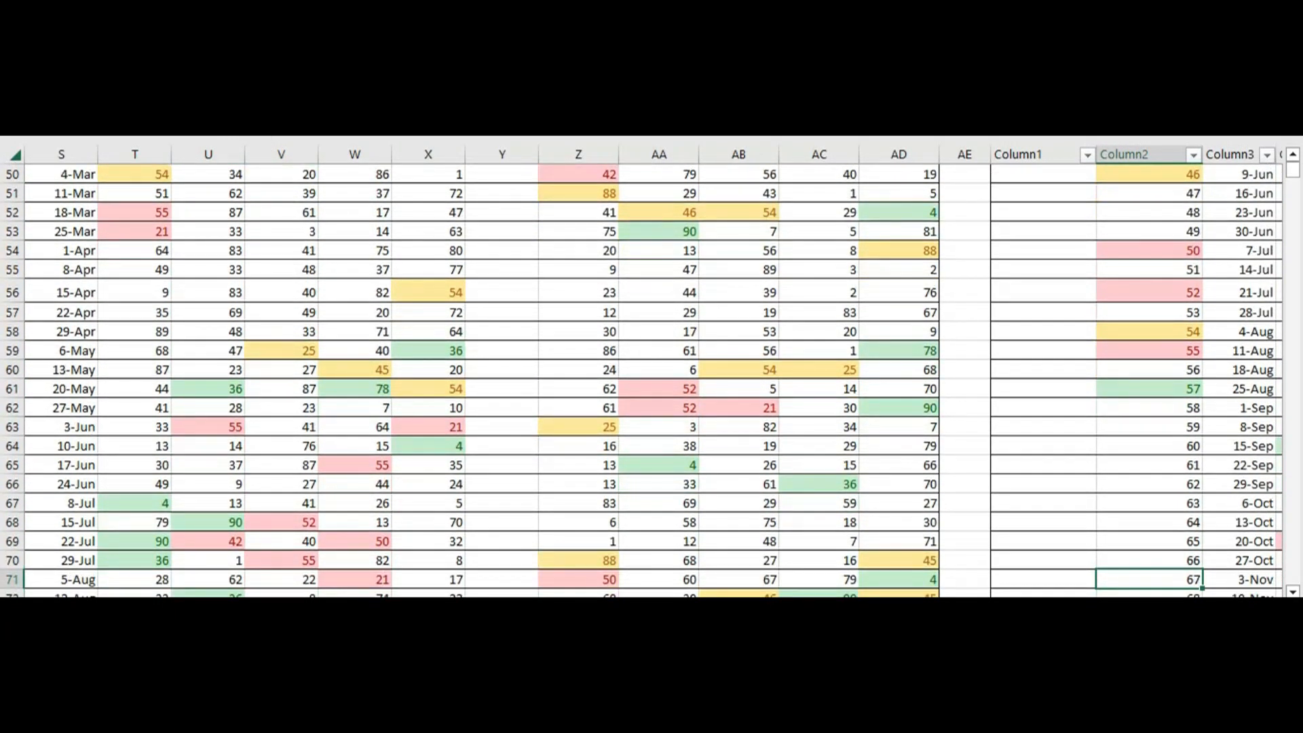